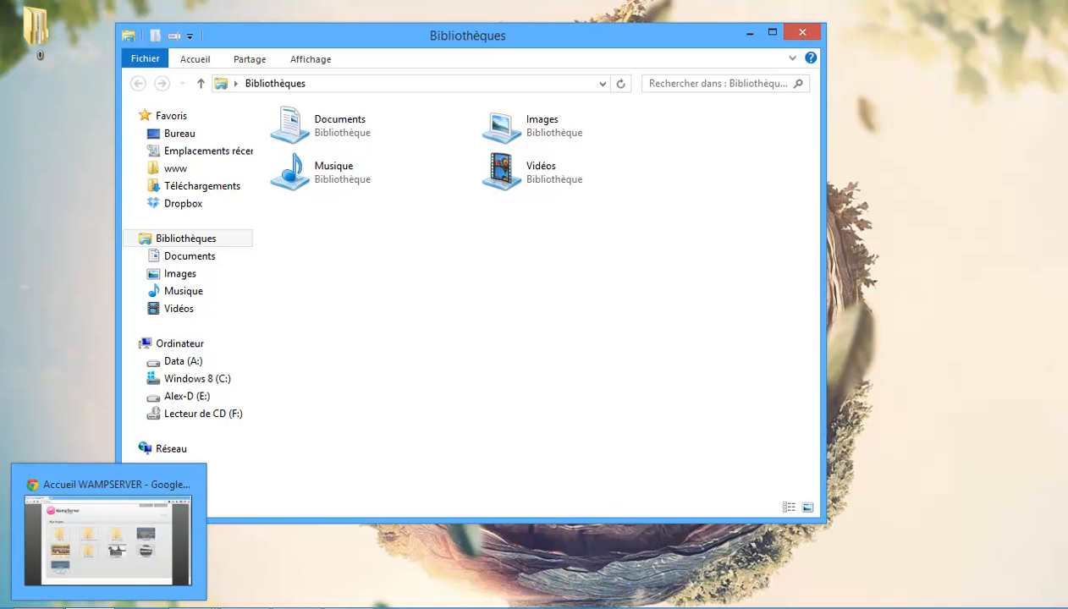
Switch to Chrome, open the Trumbowyg project from the WampServer home page and highlight its path in the address.
{"action": "left_click", "coordinate": [39, 607]}
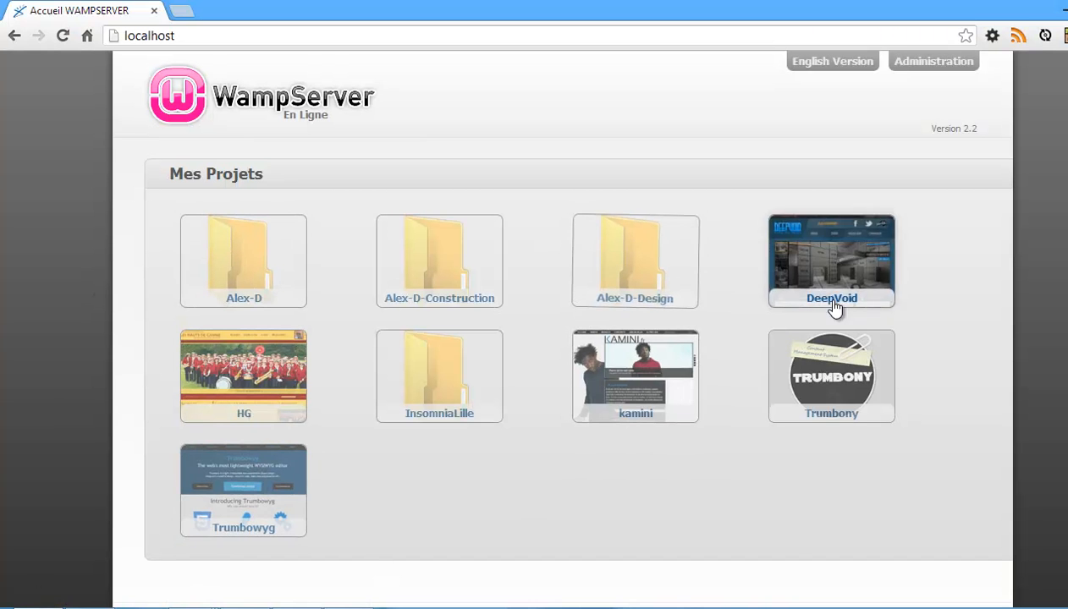
{"action": "left_click", "coordinate": [240, 489]}
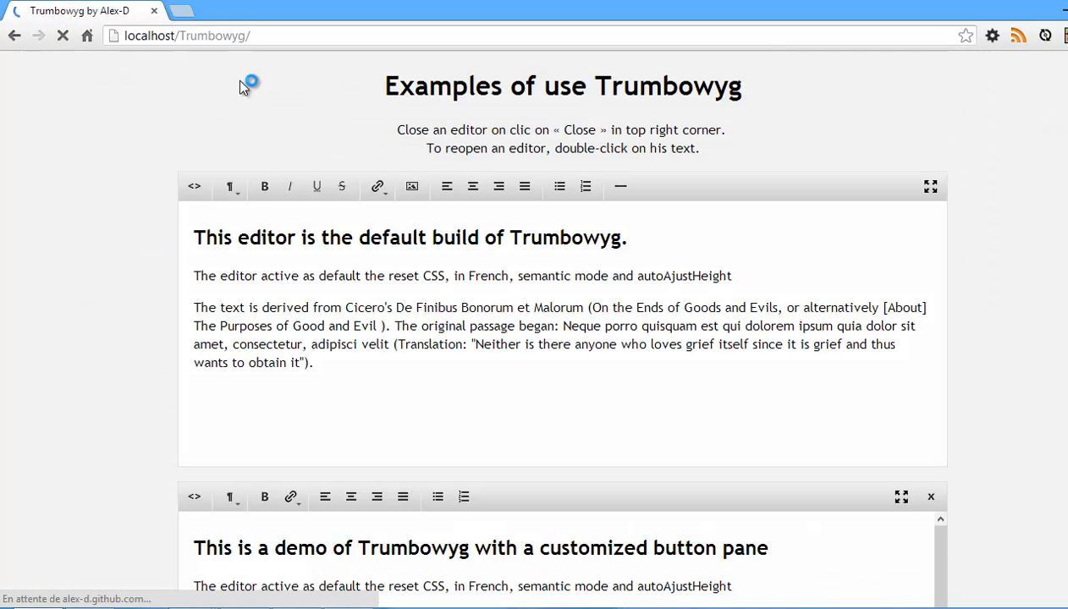
{"action": "left_click_drag", "start_coordinate": [180, 39], "coordinate": [222, 36]}
Load the local development address dev.trumbony.loc/ in a new browser tab.
{"action": "left_click", "coordinate": [181, 12]}
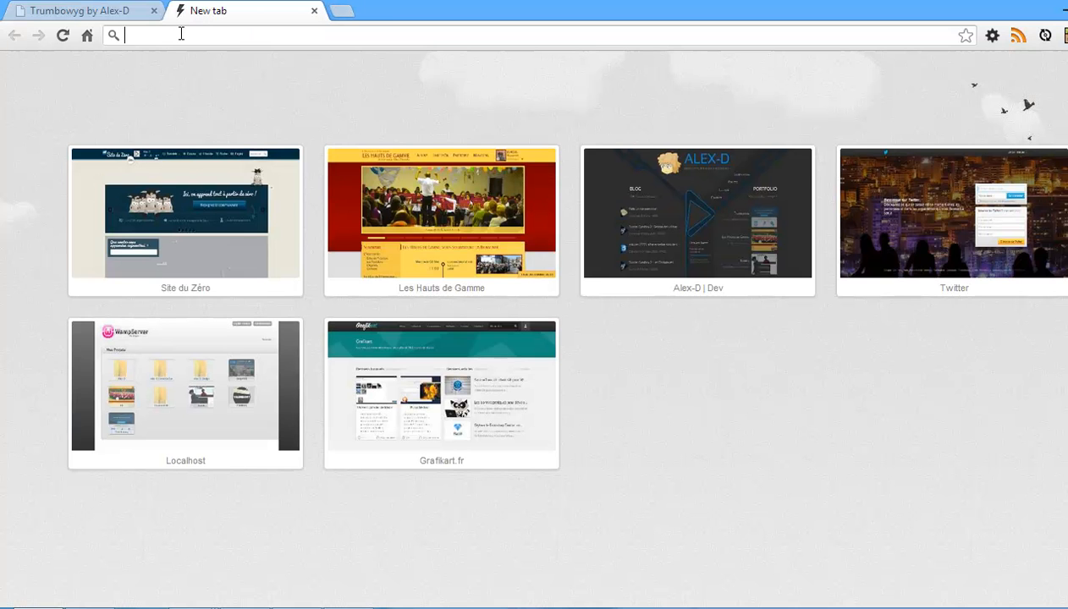
{"action": "type", "text": "dev.trumbony.loc/"}
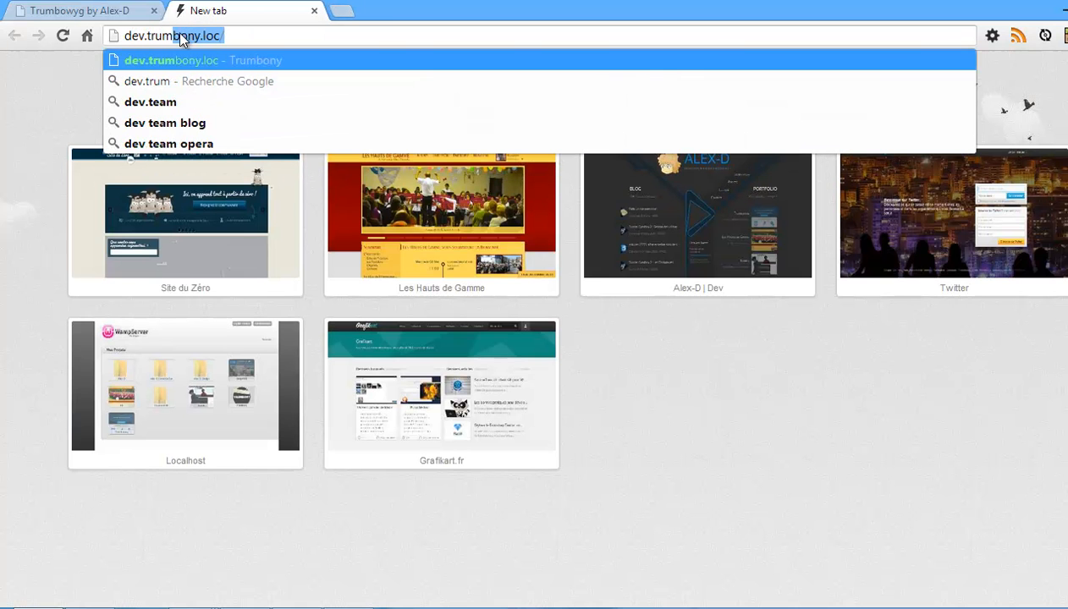
{"action": "key", "text": "Right"}
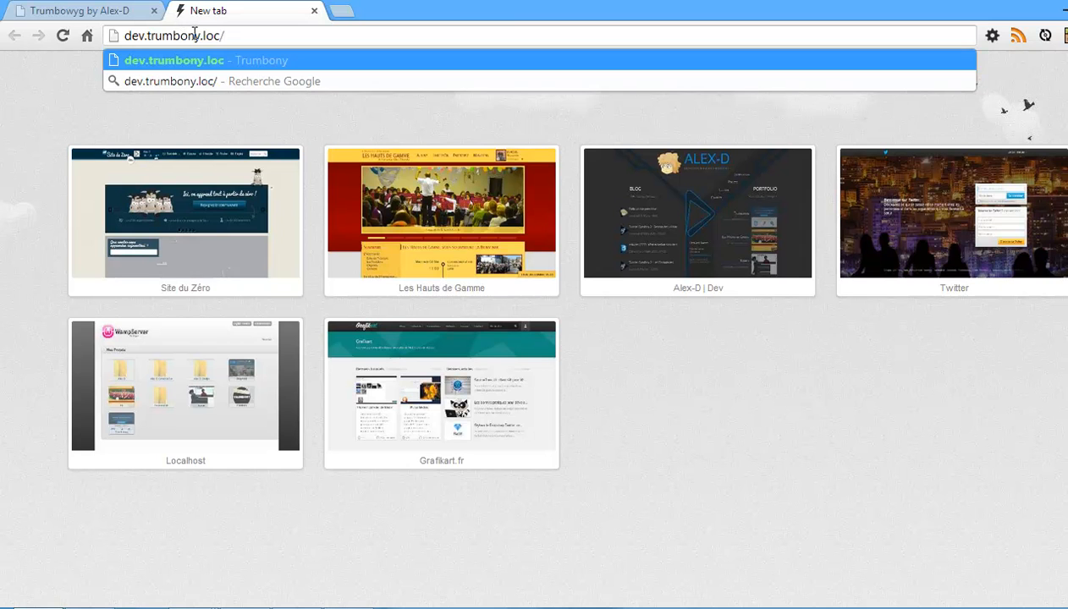
{"action": "key", "text": "Return"}
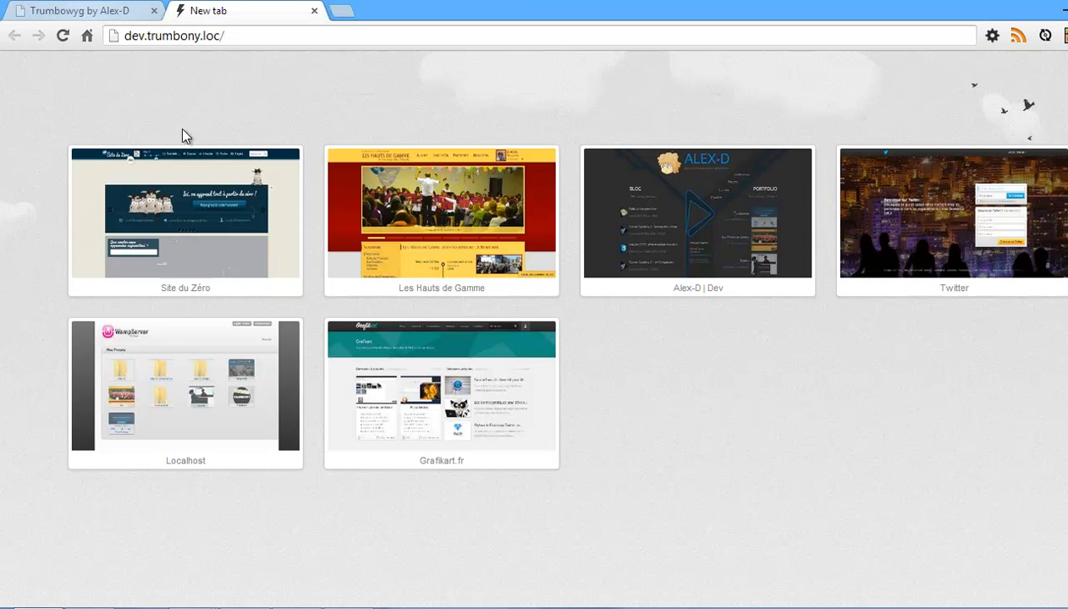
{"action": "mouse_move", "coordinate": [2, 608]}
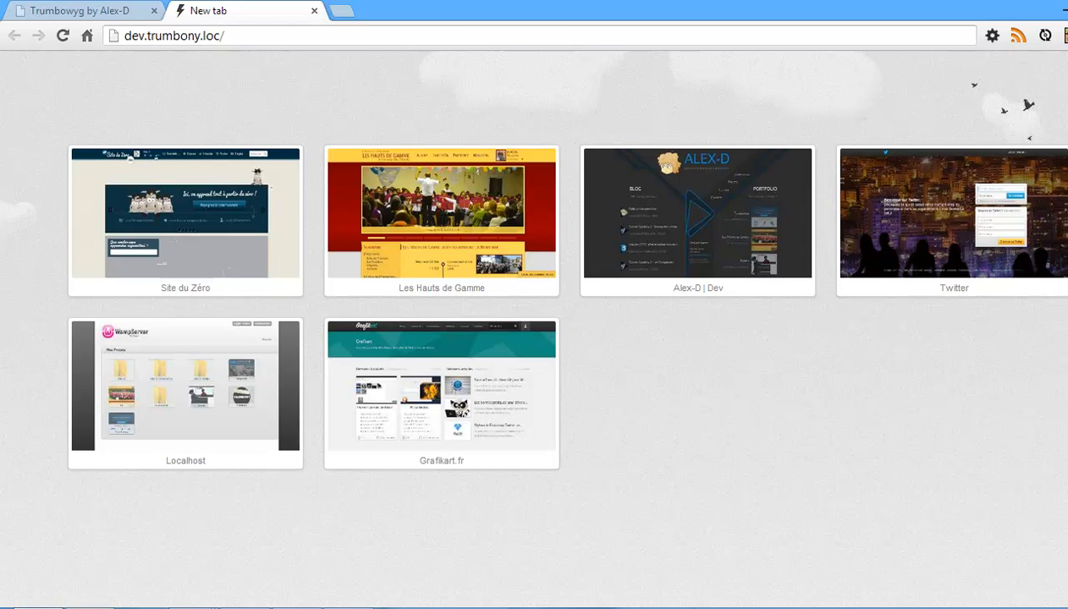
Switch to the file explorer and open the Windows folder on the C: drive.
{"action": "mouse_move", "coordinate": [108, 607]}
{"action": "left_click", "coordinate": [133, 566]}
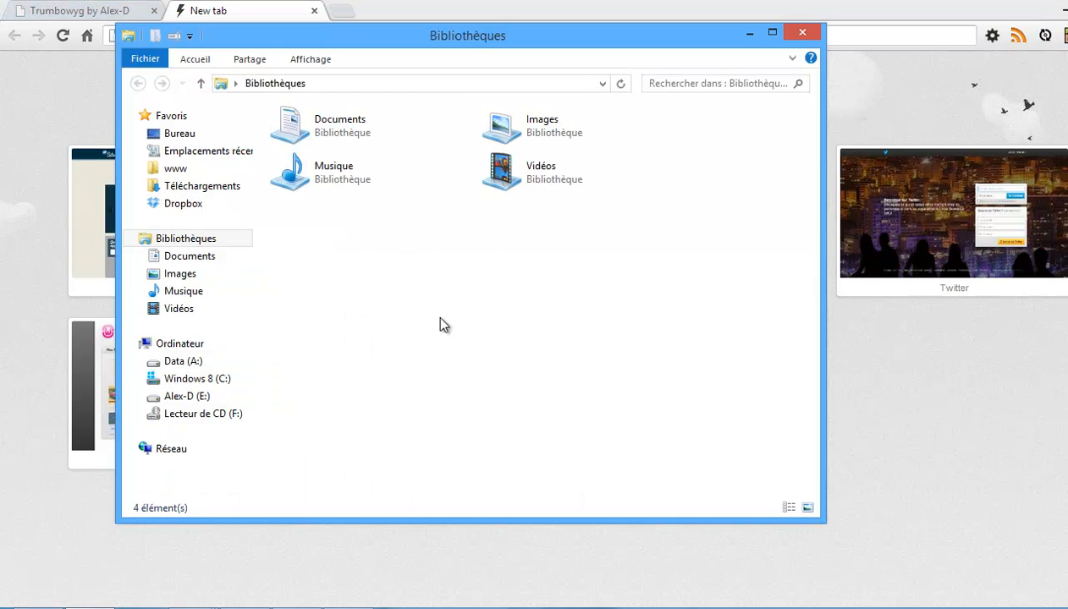
{"action": "left_click", "coordinate": [189, 379]}
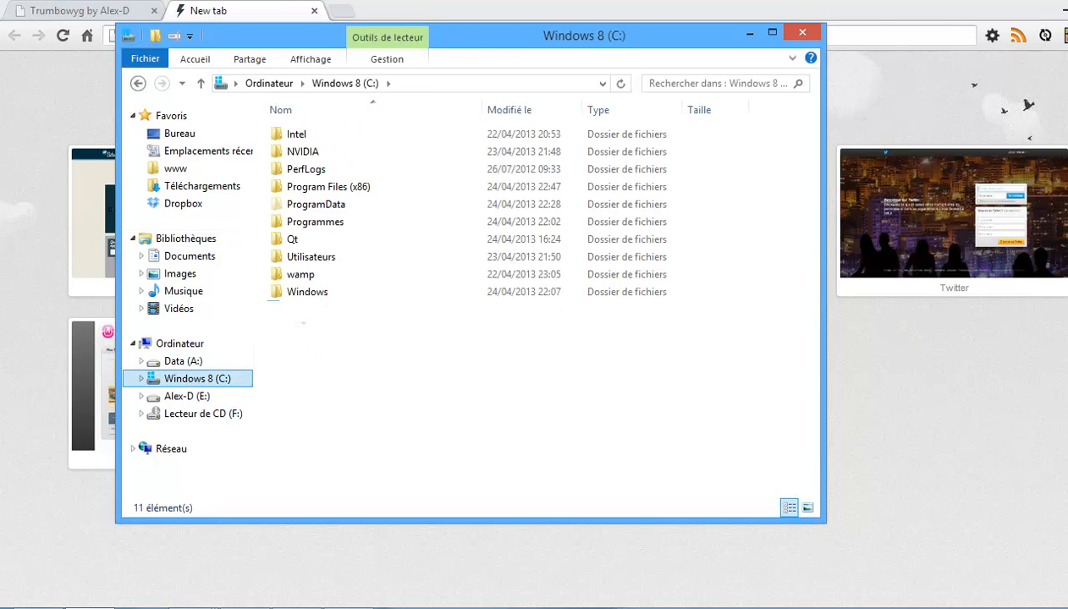
{"action": "left_click", "coordinate": [185, 238]}
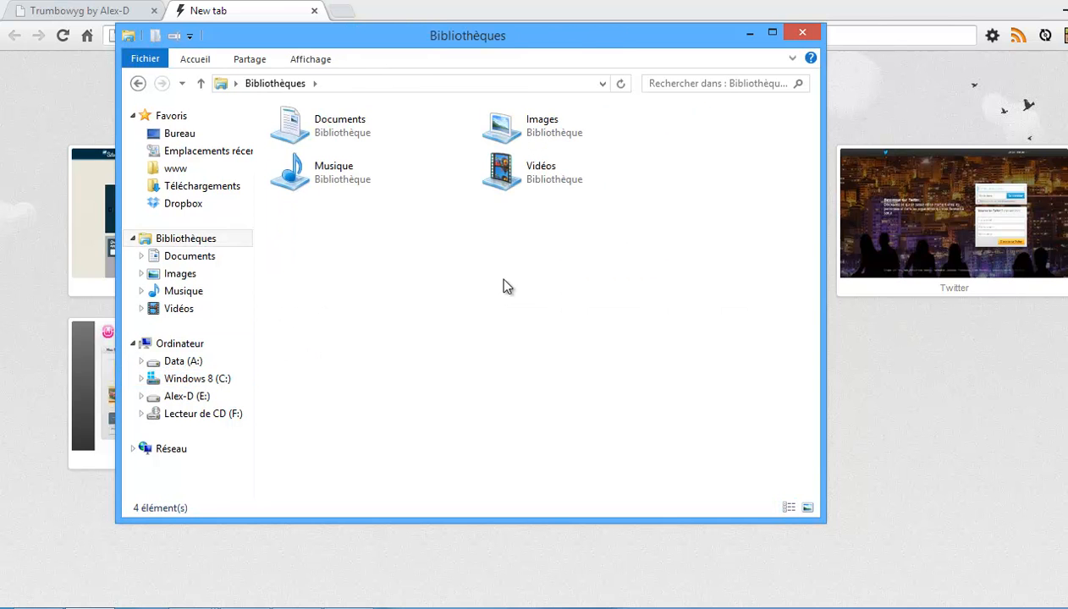
{"action": "left_click", "coordinate": [140, 379]}
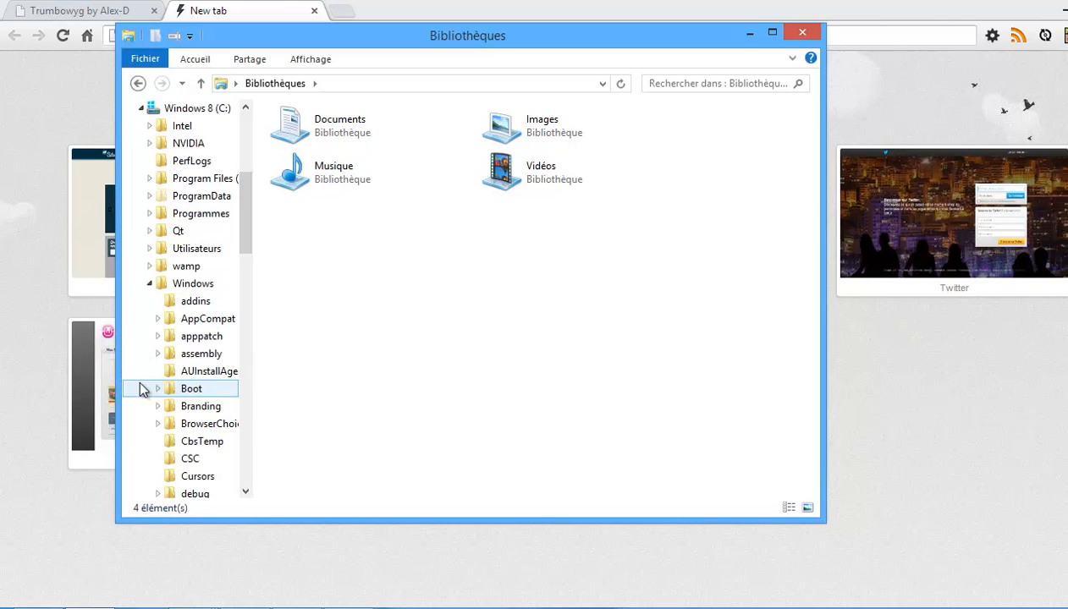
{"action": "left_click", "coordinate": [192, 285]}
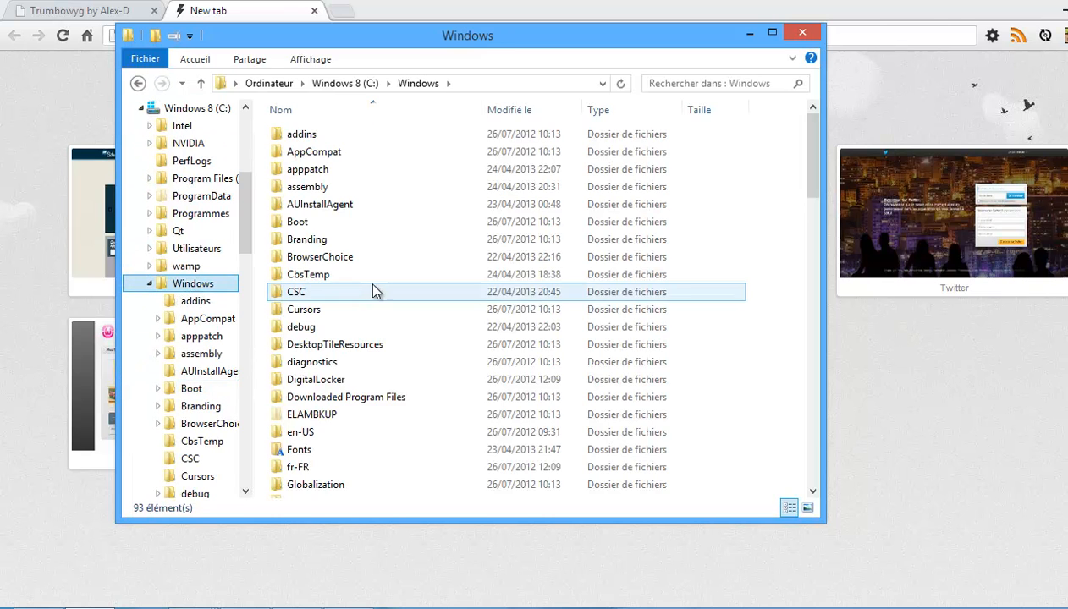
Browse from the Windows folder into System32, Drivers and its etc subfolder.
{"action": "left_click", "coordinate": [375, 291]}
{"action": "type", "text": "sys"}
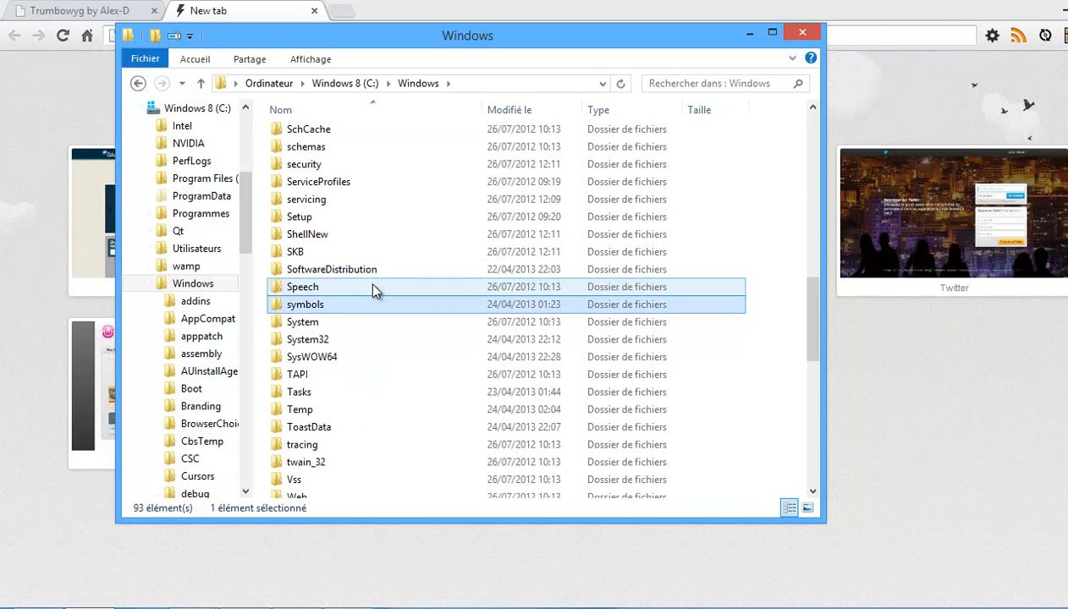
{"action": "left_click", "coordinate": [336, 341]}
{"action": "double_click", "coordinate": [336, 342]}
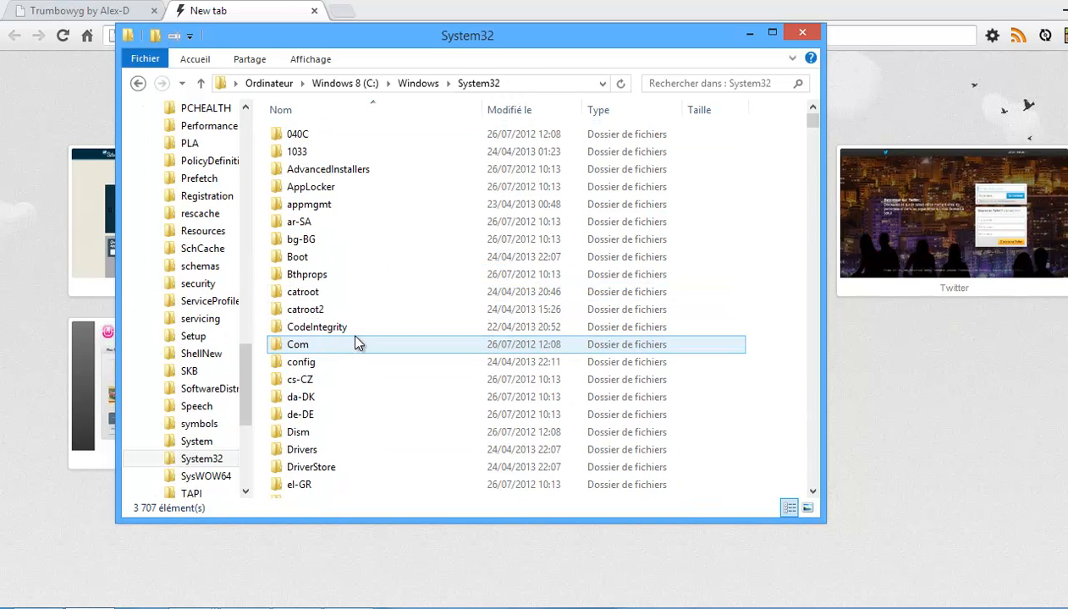
{"action": "left_click", "coordinate": [370, 257]}
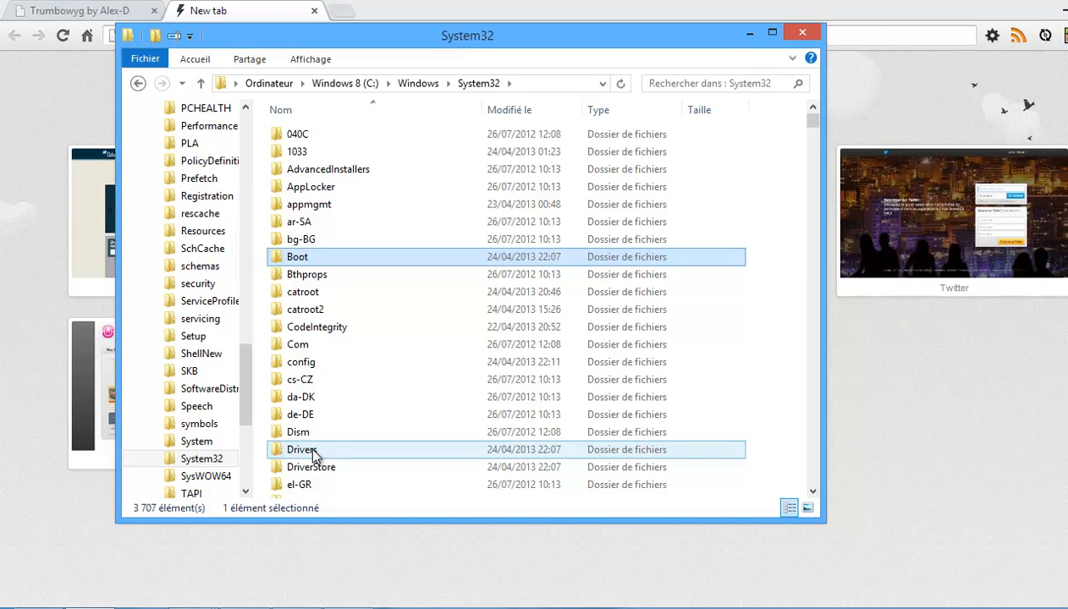
{"action": "double_click", "coordinate": [311, 451]}
{"action": "double_click", "coordinate": [309, 144]}
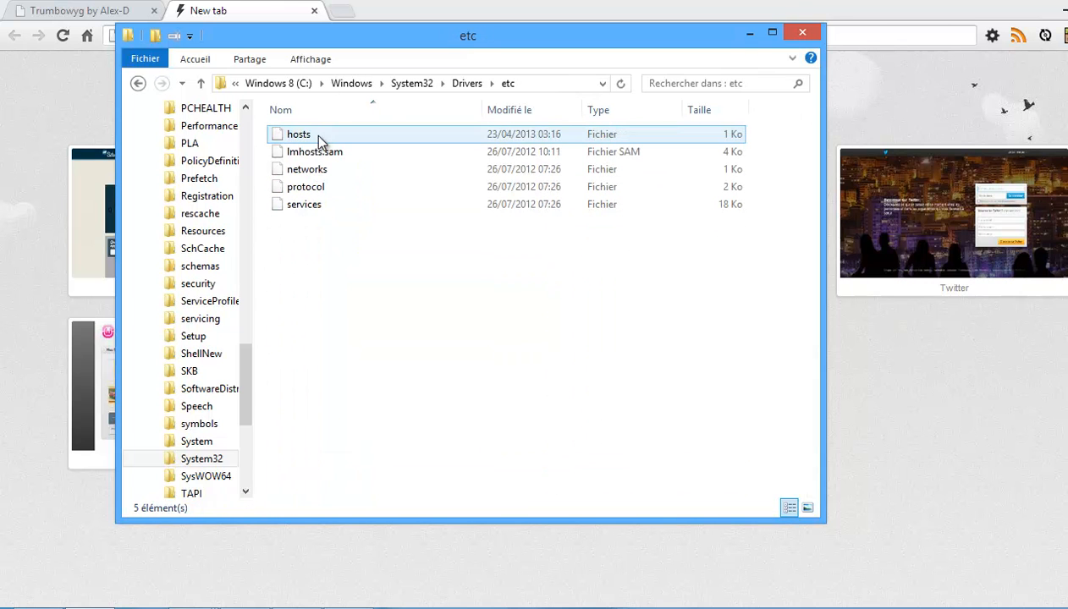
Open the hosts file from the etc folder with Sublime Text 2.
{"action": "left_click", "coordinate": [303, 140]}
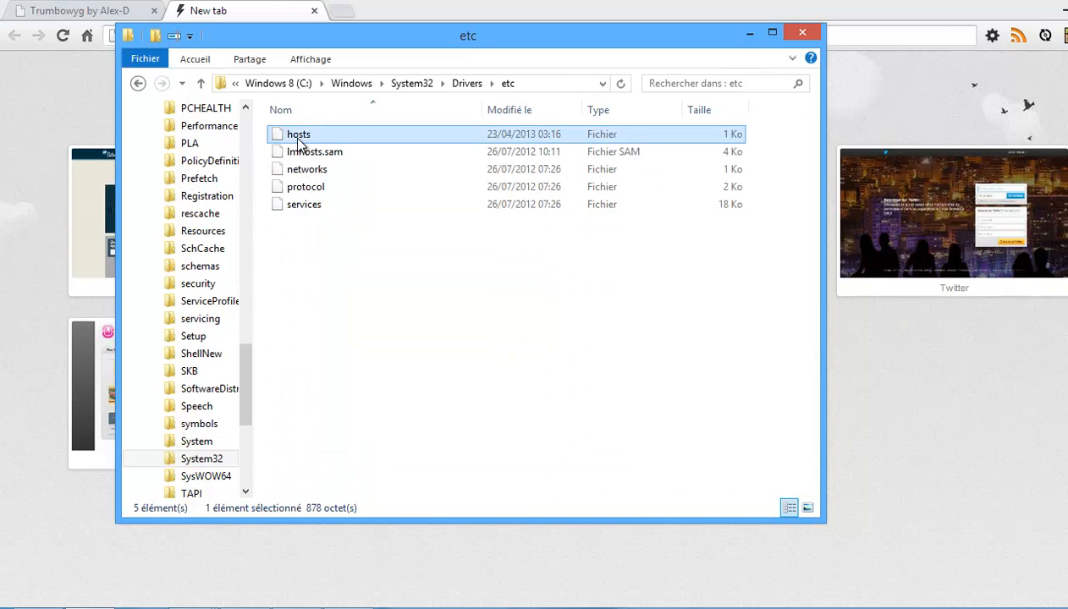
{"action": "right_click", "coordinate": [306, 140]}
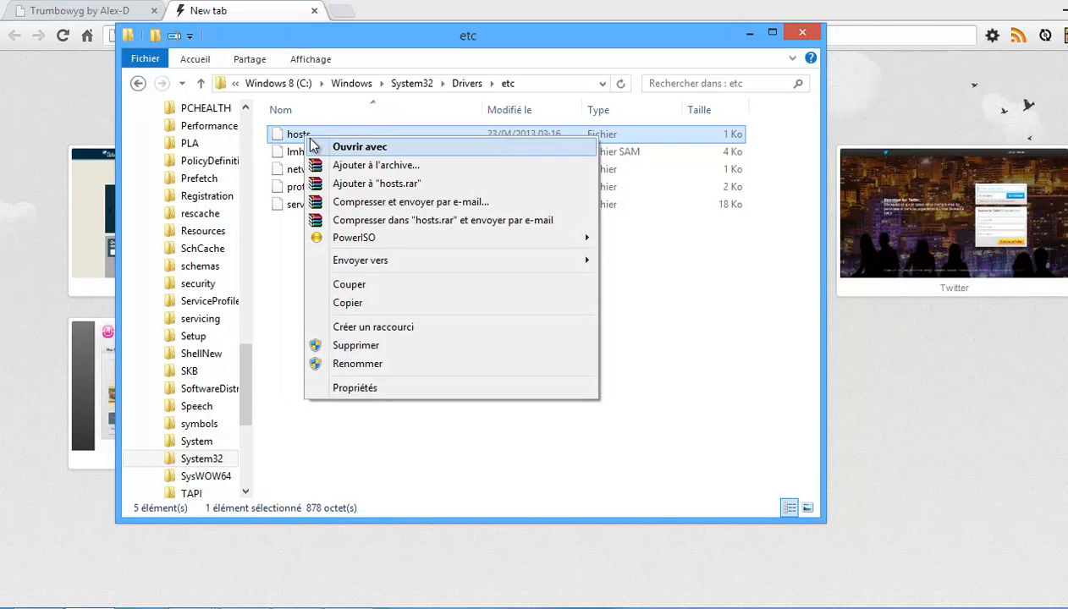
{"action": "left_click", "coordinate": [330, 148]}
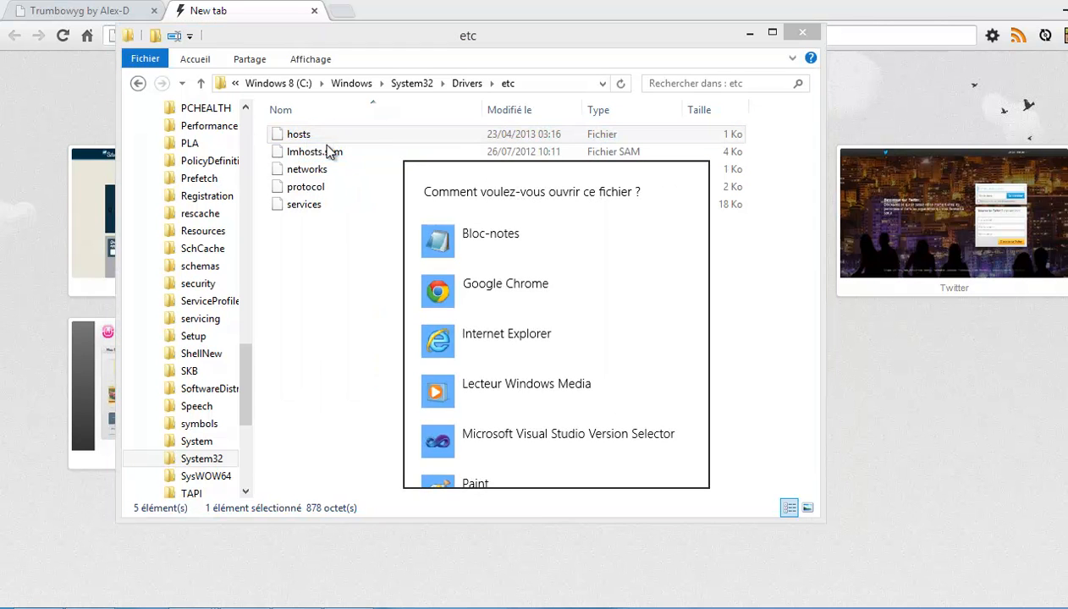
{"action": "scroll", "coordinate": [538, 423], "scroll_direction": "down", "scroll_amount": 3}
{"action": "left_click", "coordinate": [497, 326]}
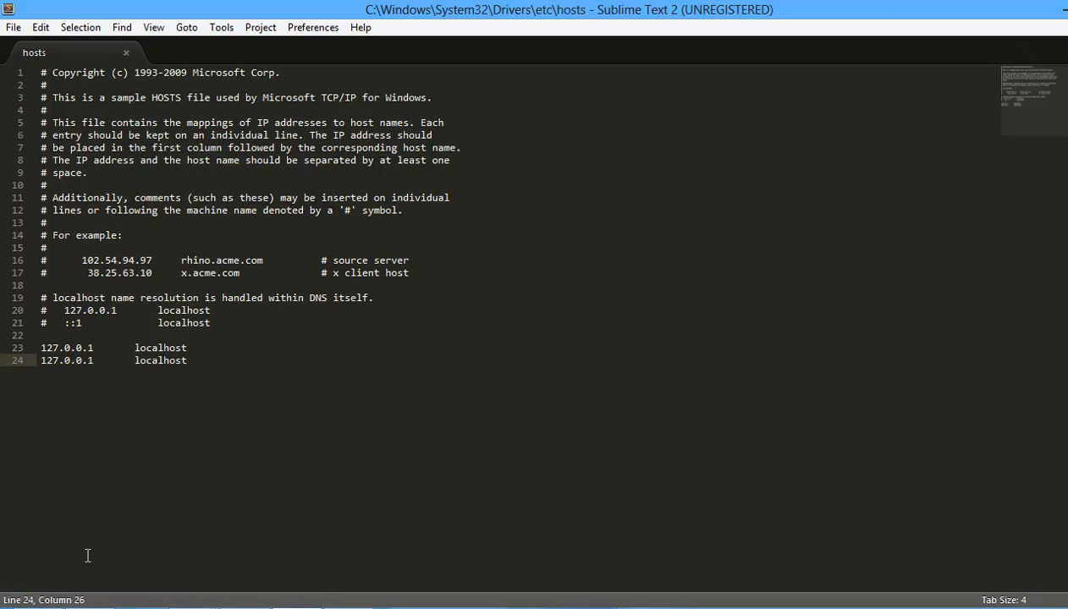
Highlight the localhost name and the 127.0.0.1 address in the last entry of the hosts file.
{"action": "double_click", "coordinate": [157, 362]}
{"action": "left_click", "coordinate": [156, 362]}
{"action": "double_click", "coordinate": [156, 362]}
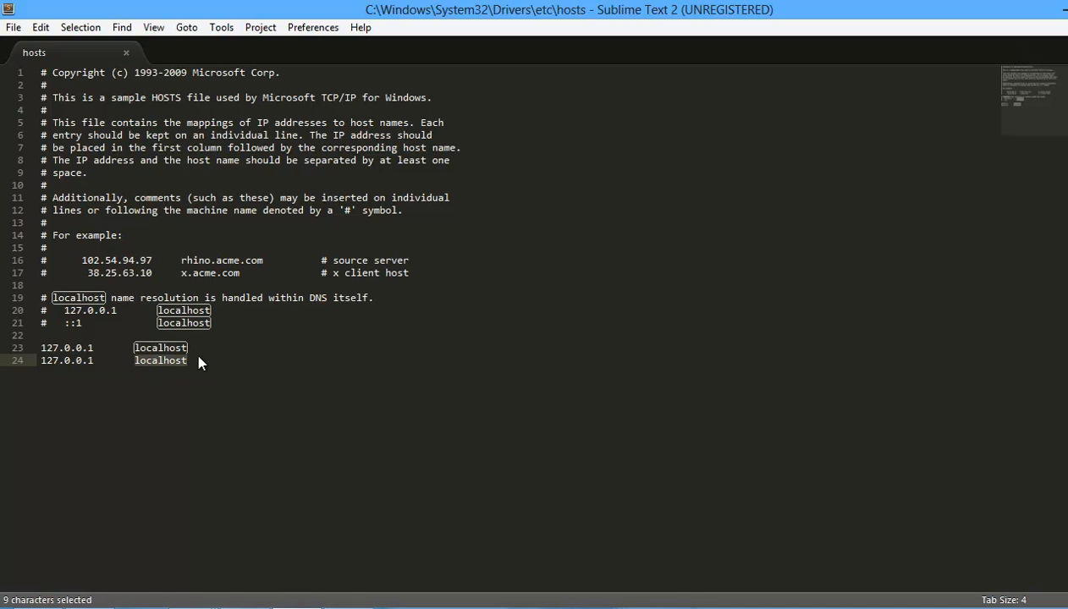
{"action": "left_click_drag", "start_coordinate": [91, 362], "coordinate": [27, 362]}
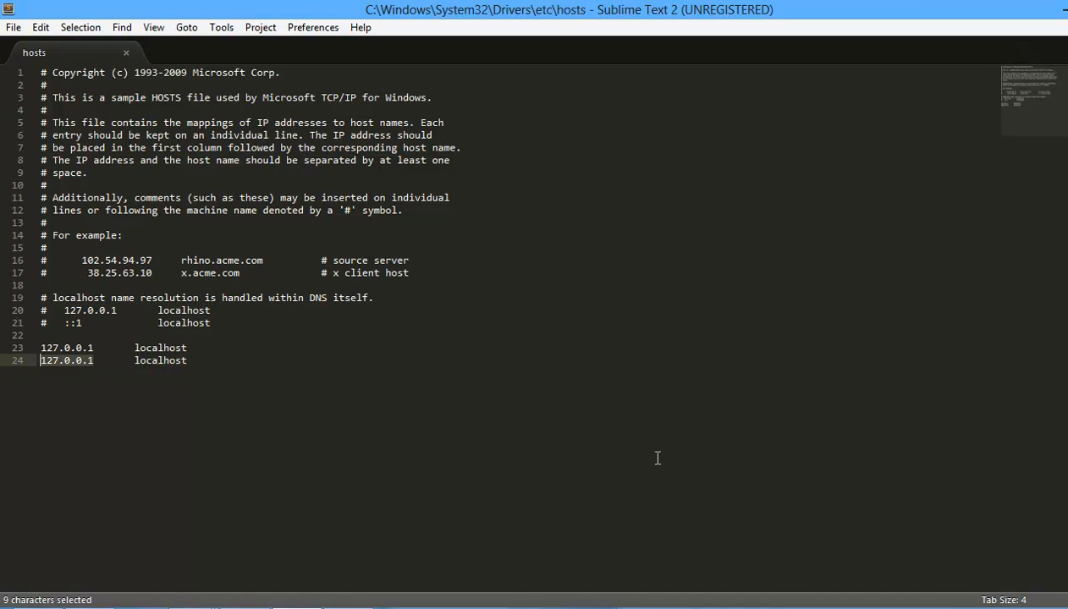
Add a hosts entry below a blank line at the end of the file, mapping 127.0.0.1 to dev.alex-d.loc.
{"action": "left_click", "coordinate": [213, 361]}
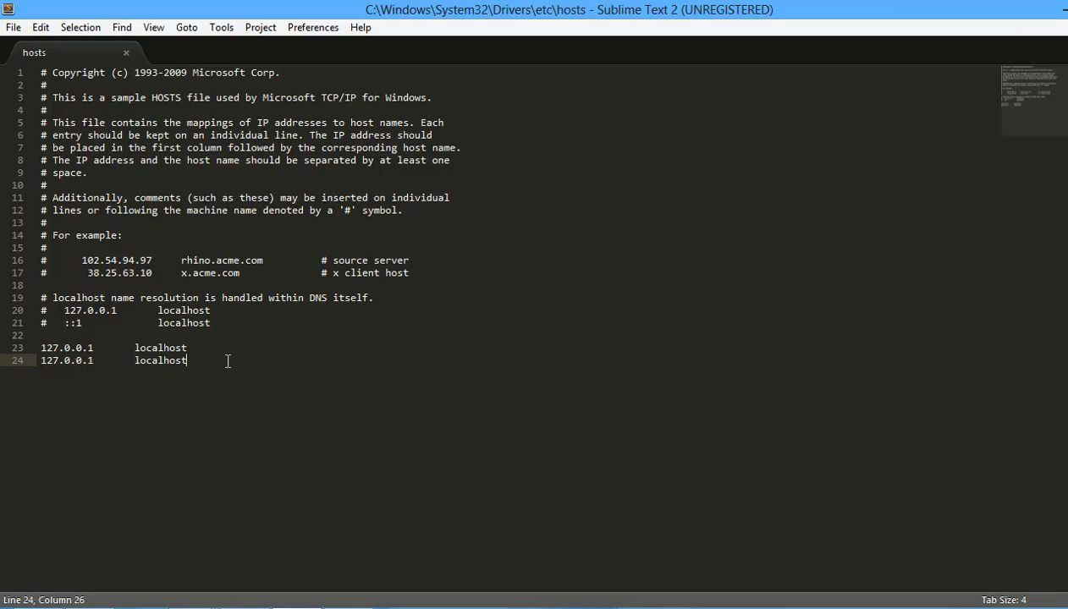
{"action": "key", "text": "Return"}
{"action": "key", "text": "Return"}
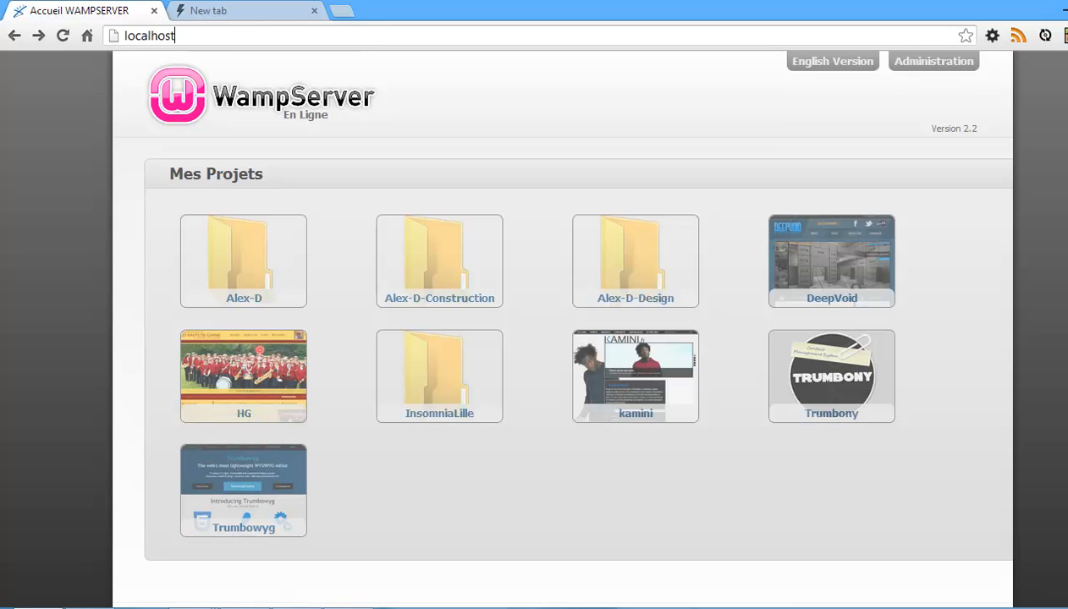
{"action": "left_click", "coordinate": [297, 607]}
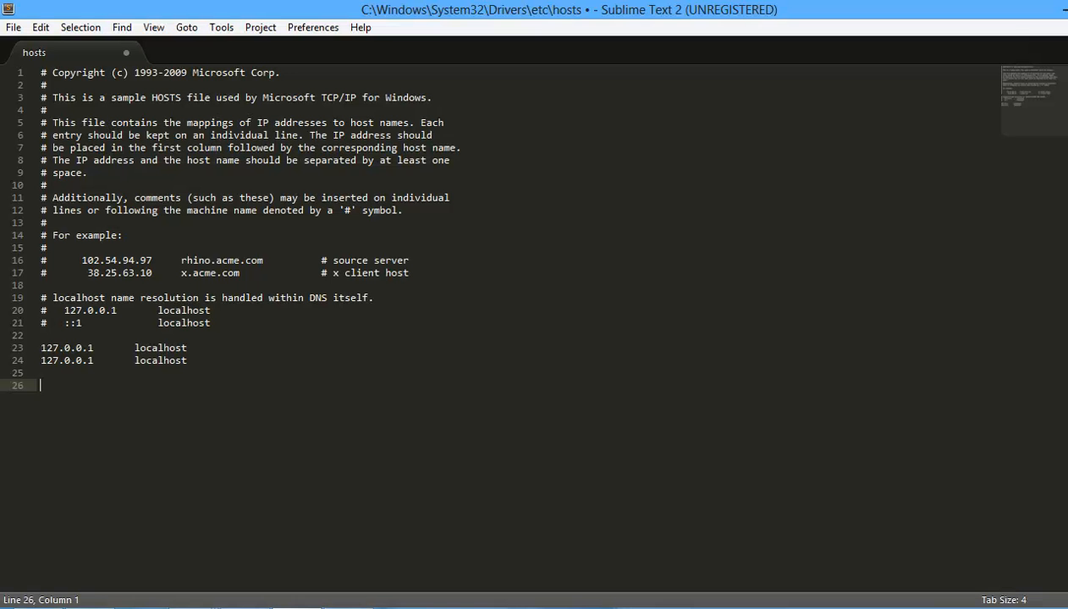
{"action": "left_click_drag", "start_coordinate": [209, 364], "coordinate": [39, 363]}
{"action": "key", "text": "ctrl+c"}
{"action": "left_click", "coordinate": [105, 385]}
{"action": "key", "text": "ctrl+v"}
{"action": "double_click", "coordinate": [179, 384]}
{"action": "type", "text": "dev.alex-d.loc"}
Examine the parts of the dev.alex-d.loc host name: the loc extension, the dev subdomain and the domain.
{"action": "double_click", "coordinate": [203, 386]}
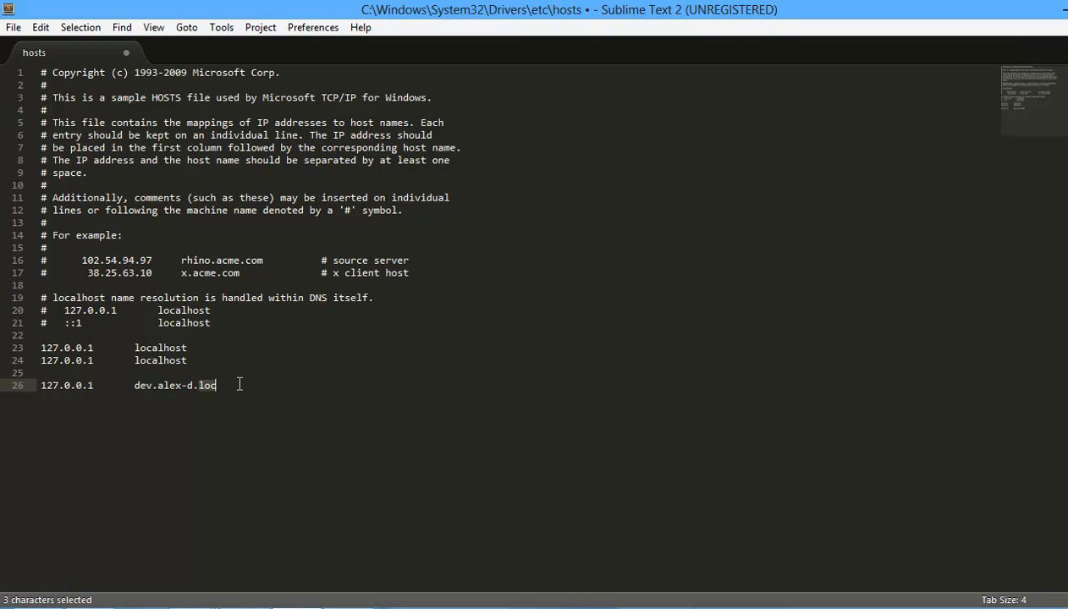
{"action": "left_click", "coordinate": [234, 381]}
{"action": "double_click", "coordinate": [140, 386]}
{"action": "left_click", "coordinate": [158, 386]}
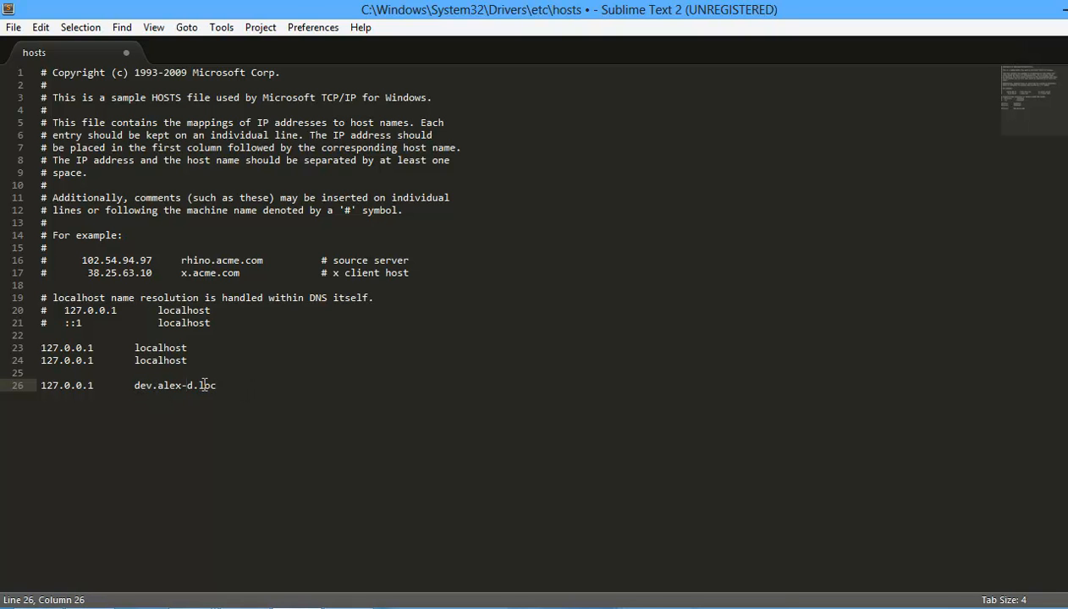
{"action": "double_click", "coordinate": [147, 386]}
{"action": "left_click", "coordinate": [152, 386]}
{"action": "key", "text": "shift+Right"}
{"action": "key", "text": "shift+Right"}
{"action": "key", "text": "shift+Right"}
{"action": "key", "text": "shift+Right"}
{"action": "key", "text": "shift+Right"}
{"action": "key", "text": "shift+Right"}
{"action": "key", "text": "shift+Right"}
{"action": "key", "text": "shift+Right"}
{"action": "key", "text": "shift+Right"}
{"action": "key", "text": "shift+Right"}
{"action": "double_click", "coordinate": [144, 386]}
Duplicate the new entry on the following line and remove its dev. prefix, mapping 127.0.0.1 to alex-d.loc.
{"action": "left_click", "coordinate": [186, 385]}
{"action": "key", "text": "shift+Home"}
{"action": "key", "text": "ctrl+c"}
{"action": "key", "text": "End"}
{"action": "key", "text": "Return"}
{"action": "key", "text": "ctrl+v"}
{"action": "double_click", "coordinate": [139, 397]}
{"action": "key", "text": "Delete"}
{"action": "key", "text": "Delete"}
Compare the dev.alex-d.loc and alex-d.loc host names in the two new entries.
{"action": "left_click_drag", "start_coordinate": [133, 397], "coordinate": [219, 398]}
{"action": "left_click", "coordinate": [213, 398]}
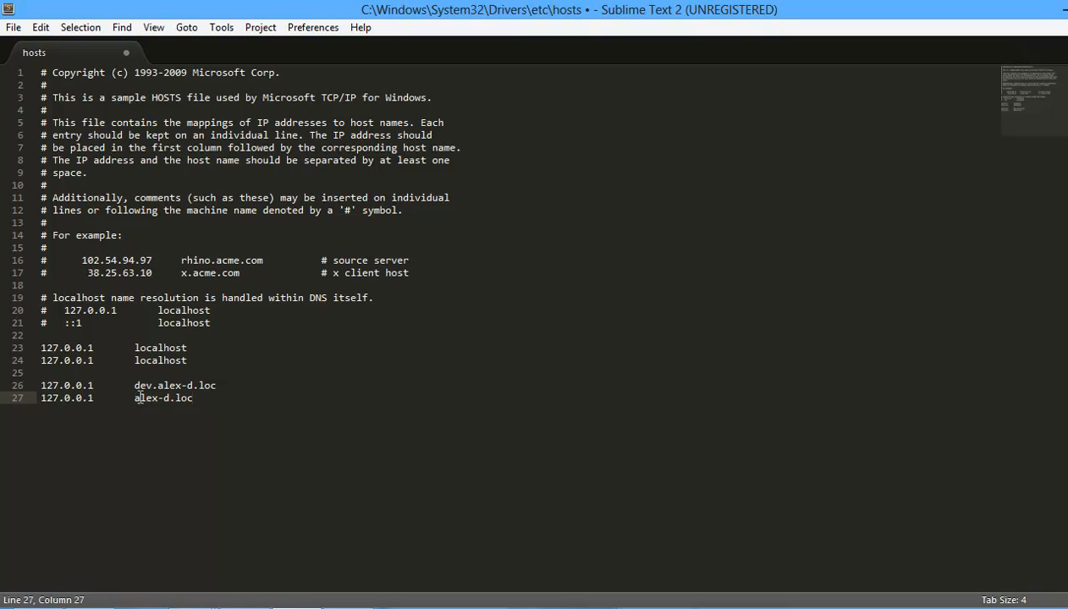
{"action": "left_click_drag", "start_coordinate": [158, 385], "coordinate": [219, 386]}
{"action": "left_click", "coordinate": [224, 394]}
{"action": "double_click", "coordinate": [145, 381]}
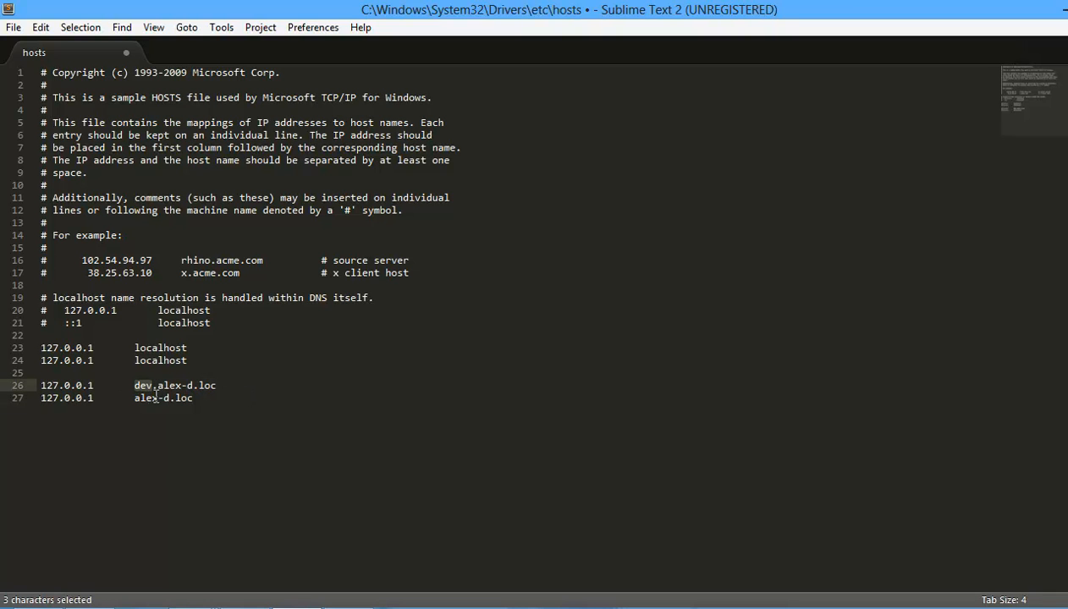
Try to save the edited hosts file in its original System32\Drivers\etc folder.
{"action": "left_click", "coordinate": [233, 403]}
{"action": "key", "text": "ctrl+s"}
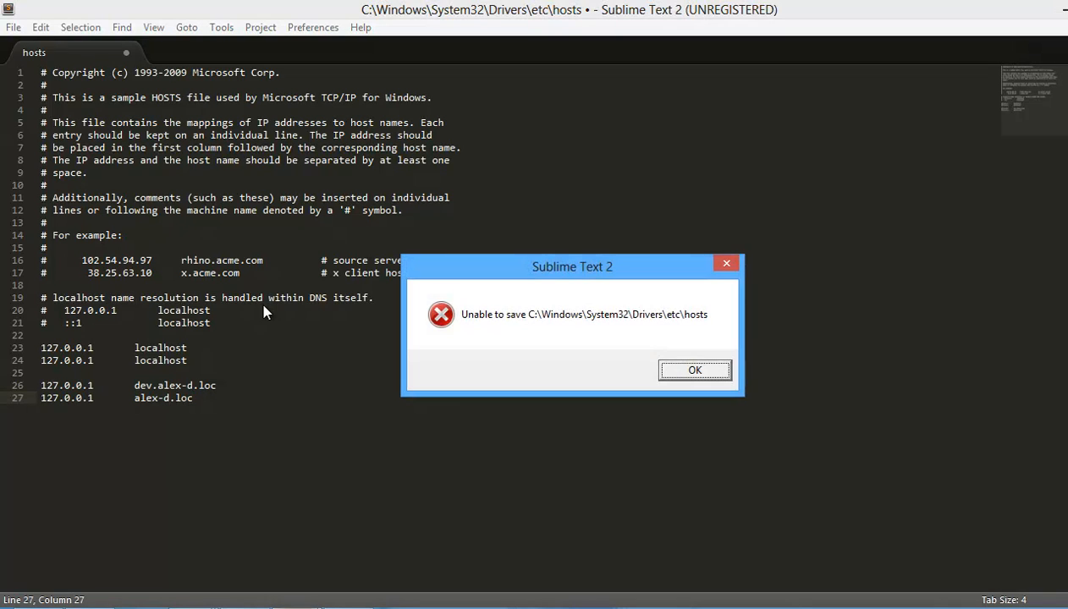
{"action": "left_click", "coordinate": [681, 370]}
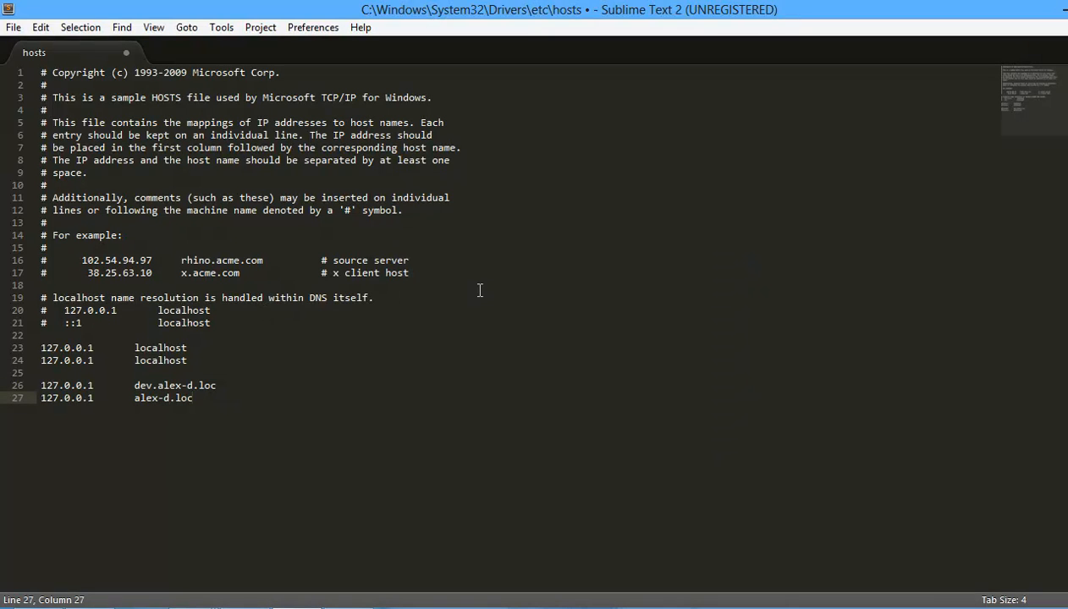
Save a copy of the edited file to the Desktop under the name hosts.
{"action": "key", "text": "ctrl+shift+s"}
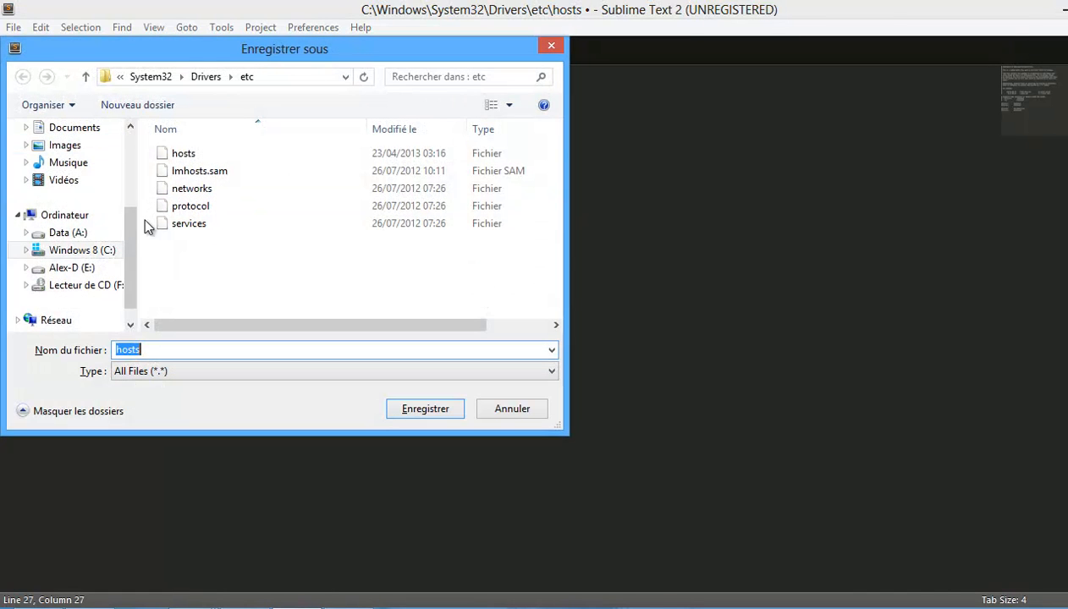
{"action": "left_click_drag", "start_coordinate": [131, 236], "coordinate": [128, 152]}
{"action": "left_click", "coordinate": [65, 153]}
{"action": "left_click", "coordinate": [446, 410]}
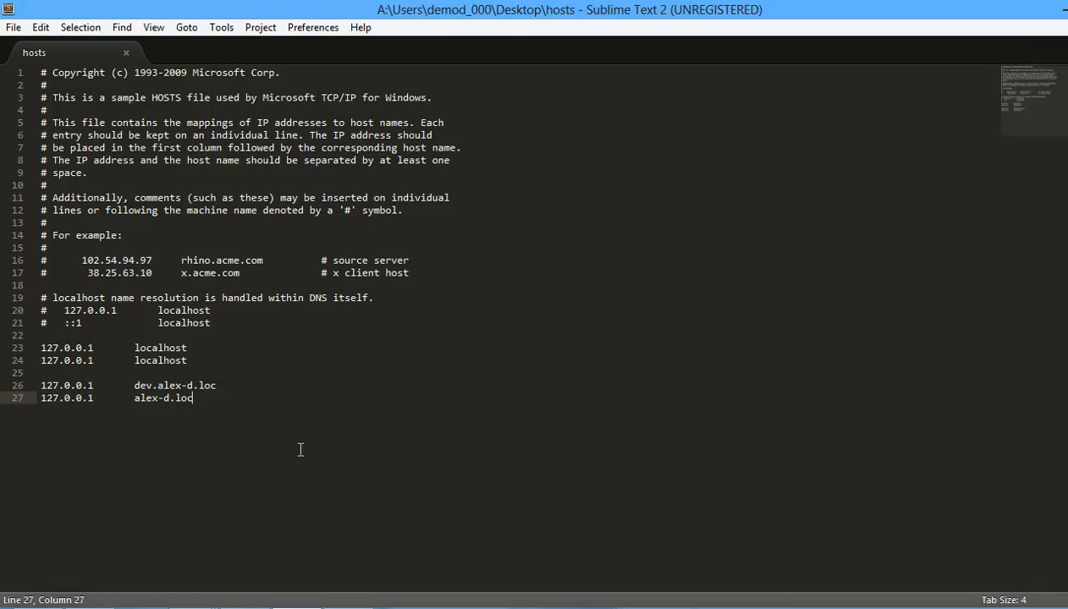
Copy the edited hosts file from the Desktop into System32\Drivers\etc, replacing the existing file with administrator rights.
{"action": "key", "text": "super+e"}
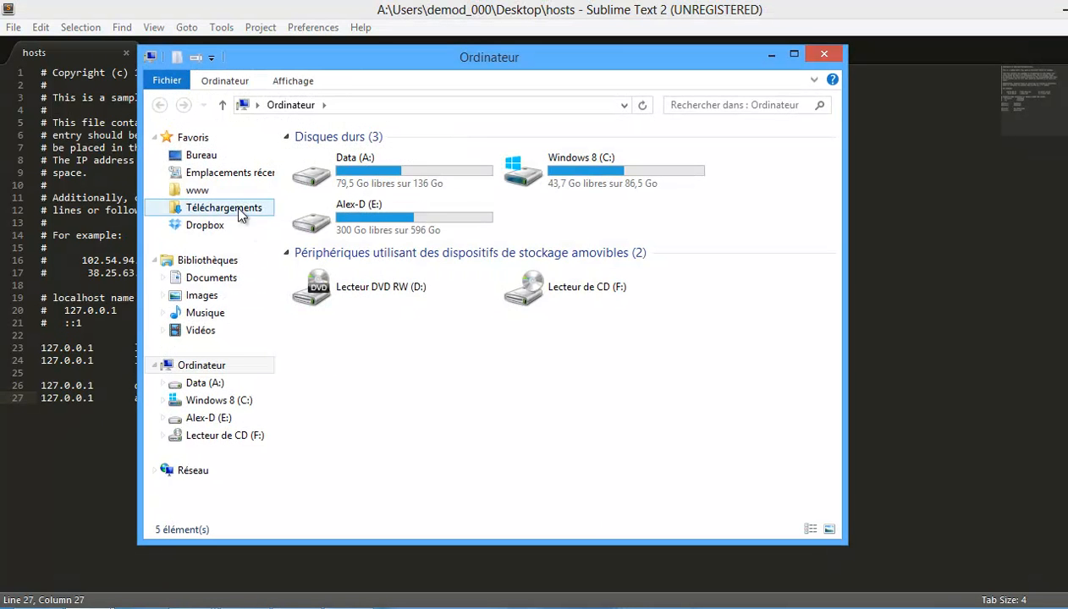
{"action": "left_click", "coordinate": [202, 156]}
{"action": "left_click", "coordinate": [476, 347]}
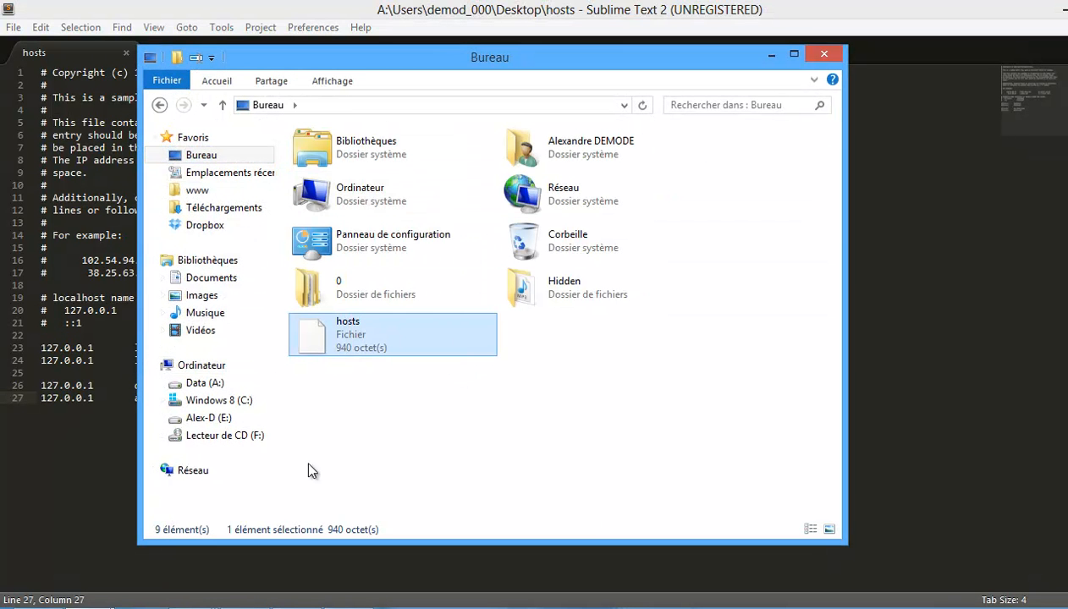
{"action": "left_click", "coordinate": [89, 607]}
{"action": "left_click", "coordinate": [90, 526]}
{"action": "left_click", "coordinate": [401, 290]}
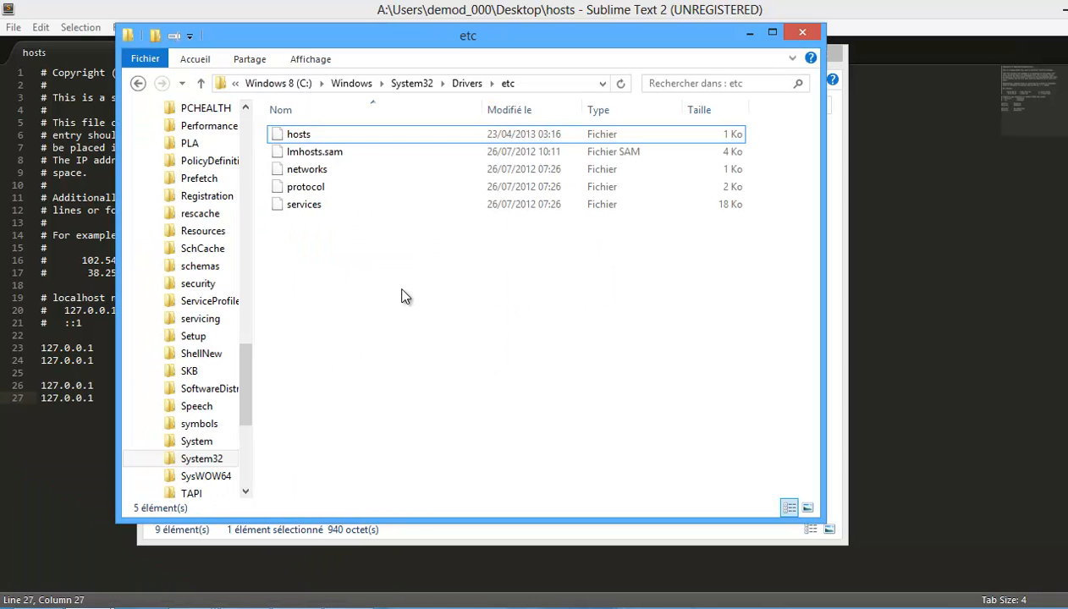
{"action": "key", "text": "ctrl+v"}
{"action": "left_click", "coordinate": [301, 197]}
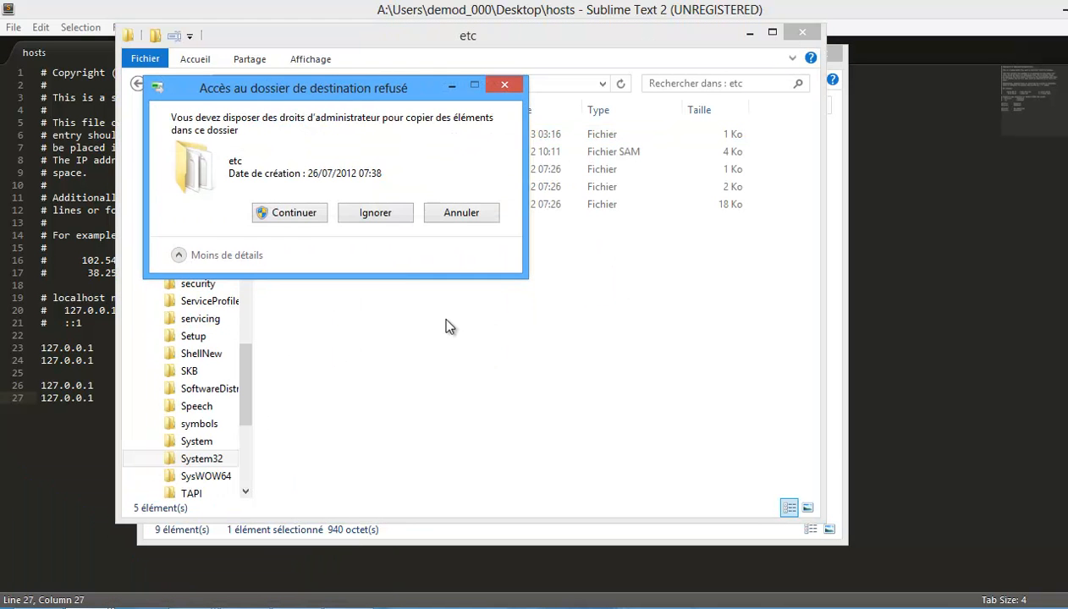
{"action": "left_click", "coordinate": [303, 215]}
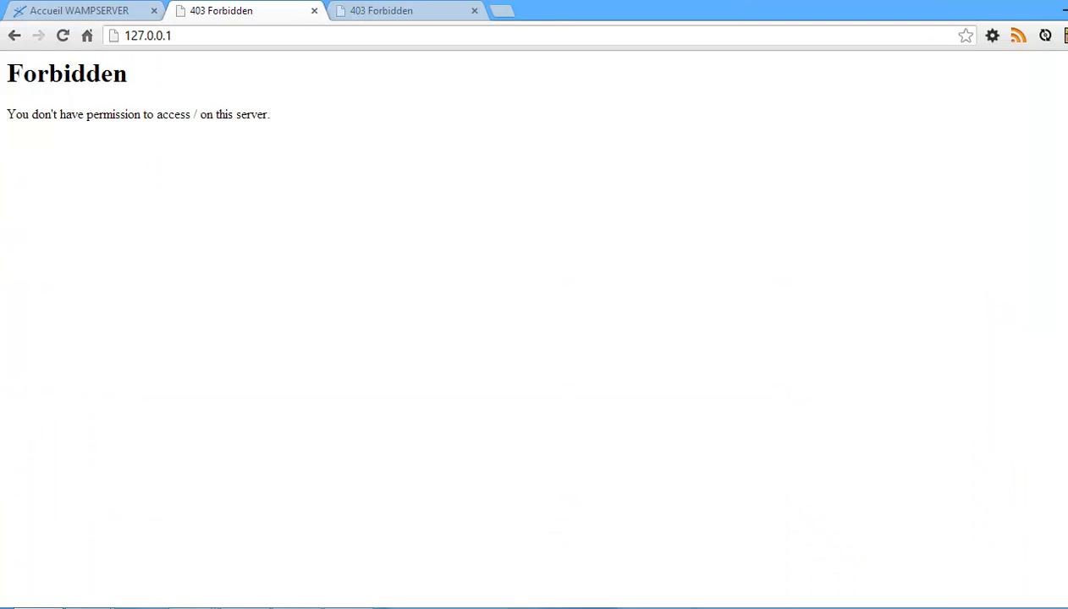
Switch to File Explorer and browse from the wamp folder to bin\apache\apache2.2.22.
{"action": "left_click", "coordinate": [196, 608]}
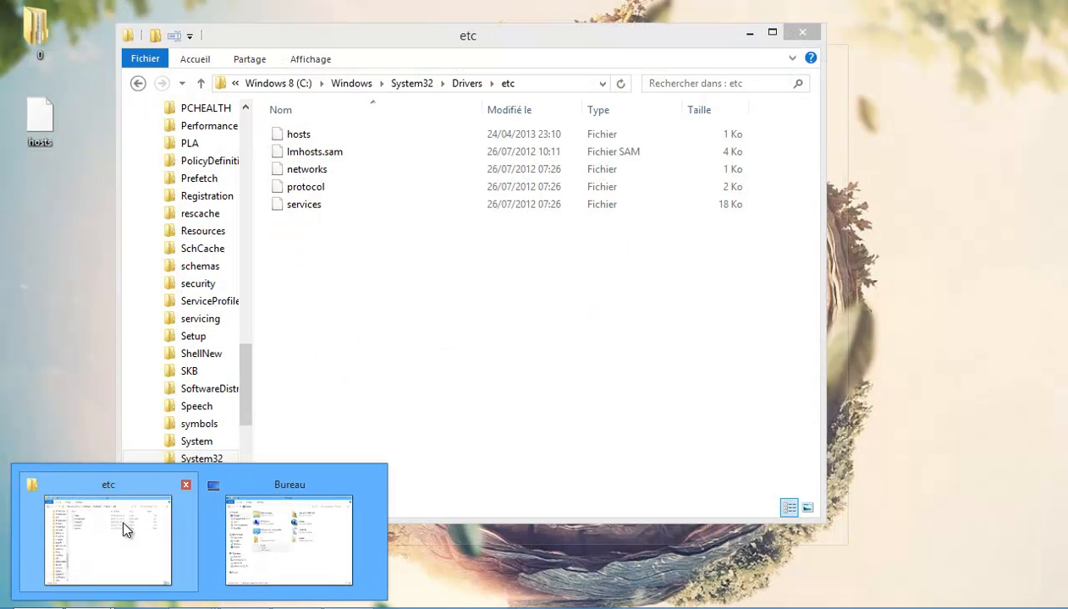
{"action": "left_click", "coordinate": [125, 527]}
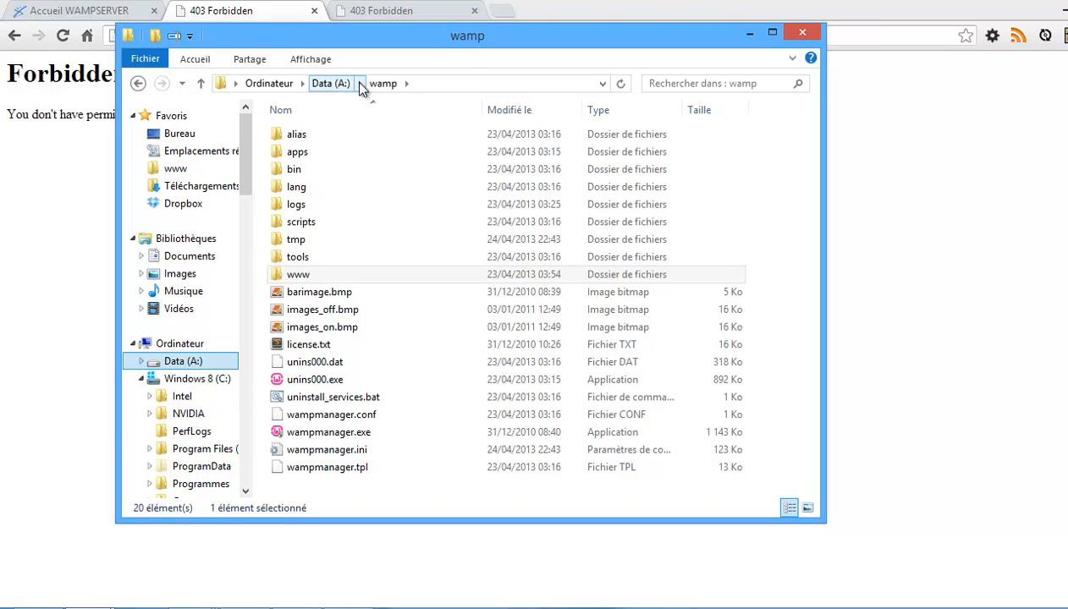
{"action": "double_click", "coordinate": [335, 173]}
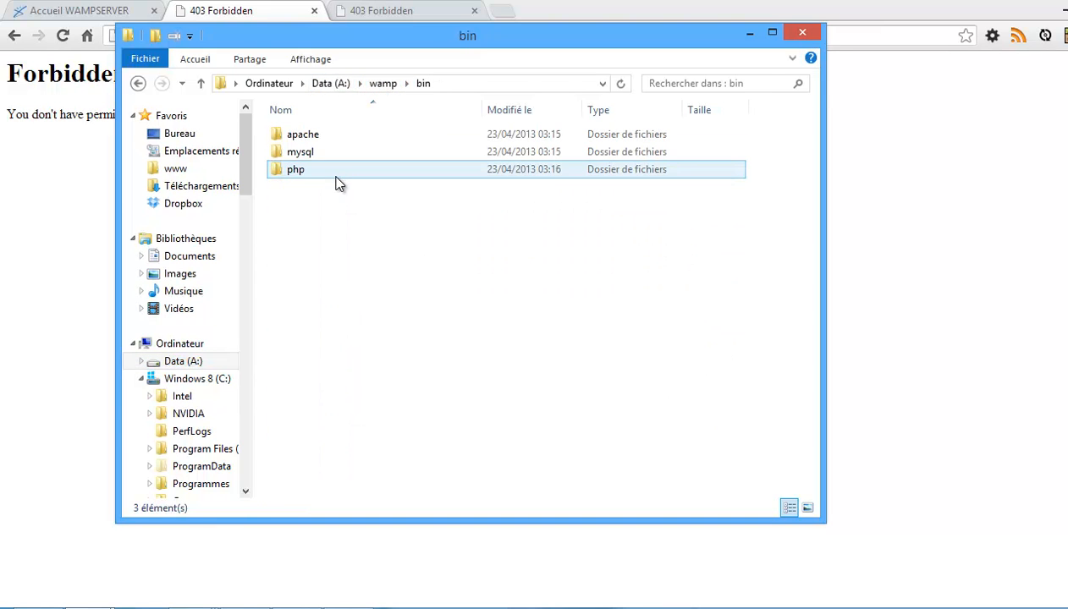
{"action": "double_click", "coordinate": [308, 142]}
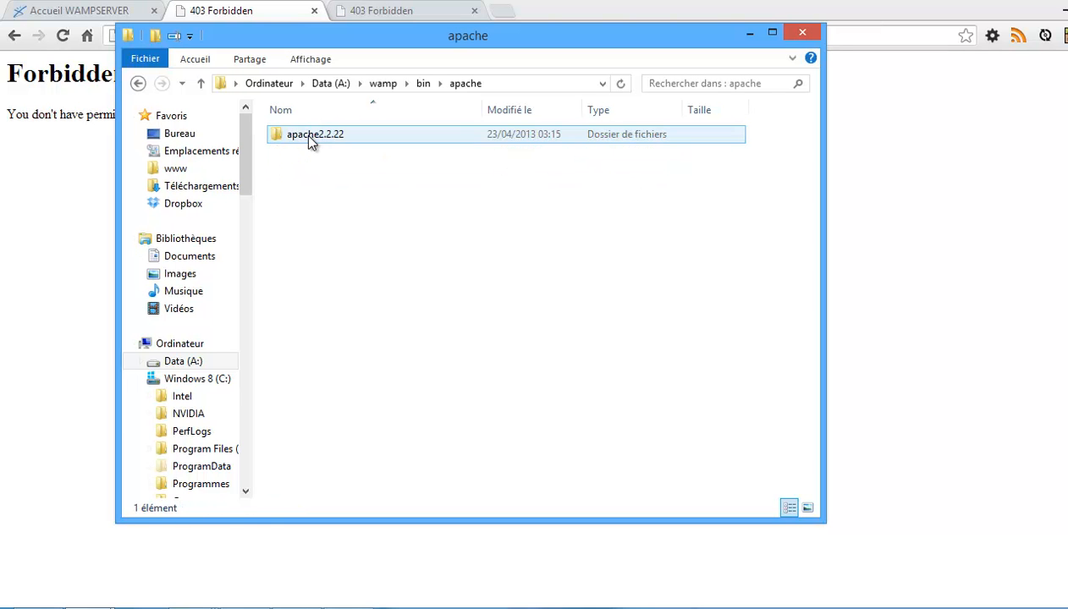
{"action": "double_click", "coordinate": [308, 142]}
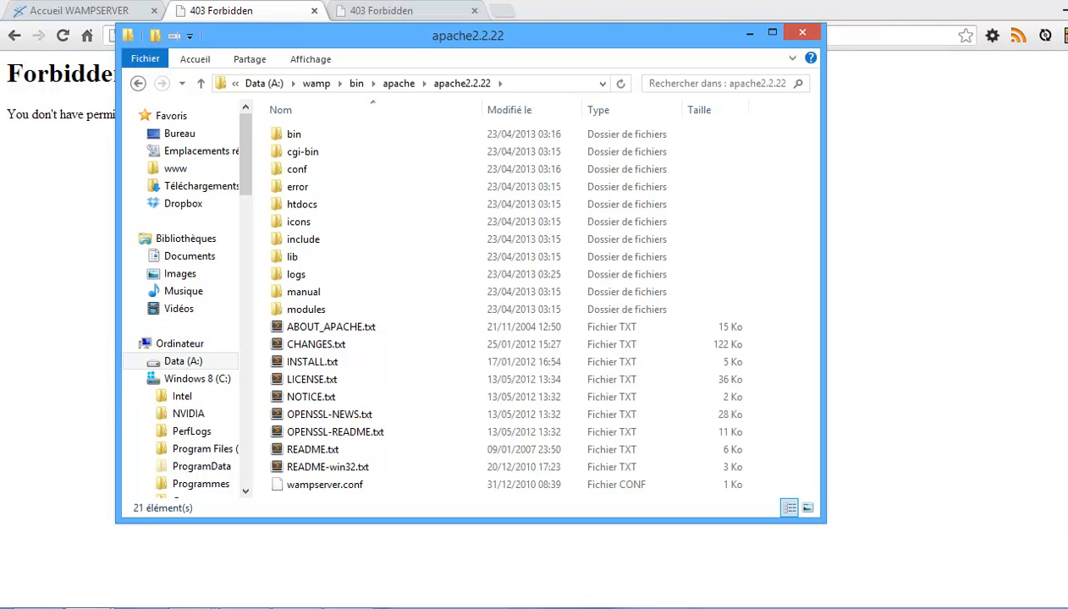
Check WampServer's Apache options for the Apache version in use.
{"action": "left_click", "coordinate": [917, 607]}
{"action": "left_click", "coordinate": [915, 539]}
{"action": "mouse_move", "coordinate": [977, 387]}
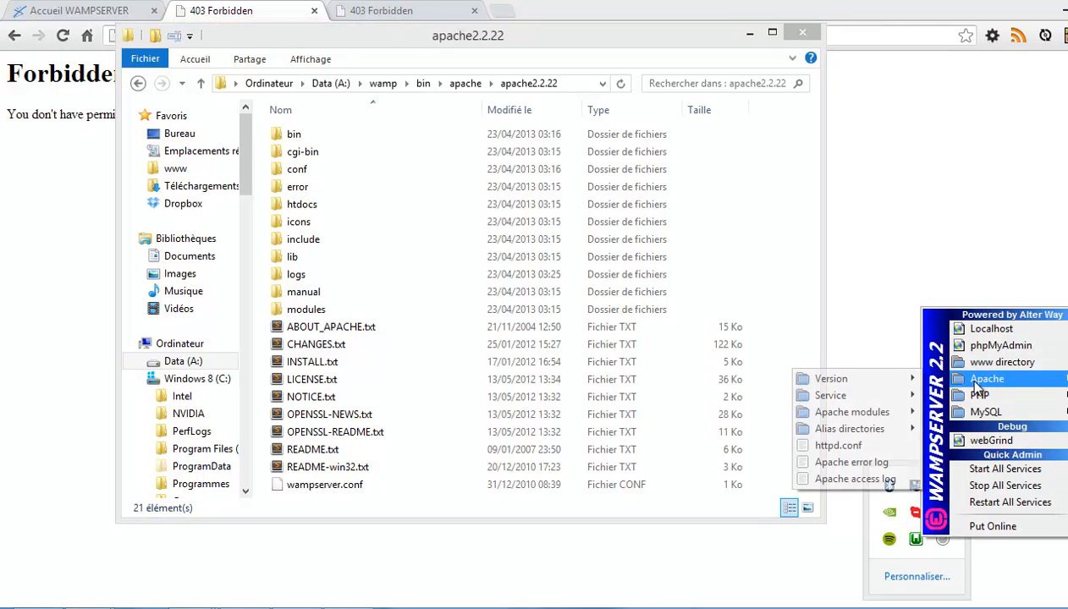
{"action": "mouse_move", "coordinate": [845, 384]}
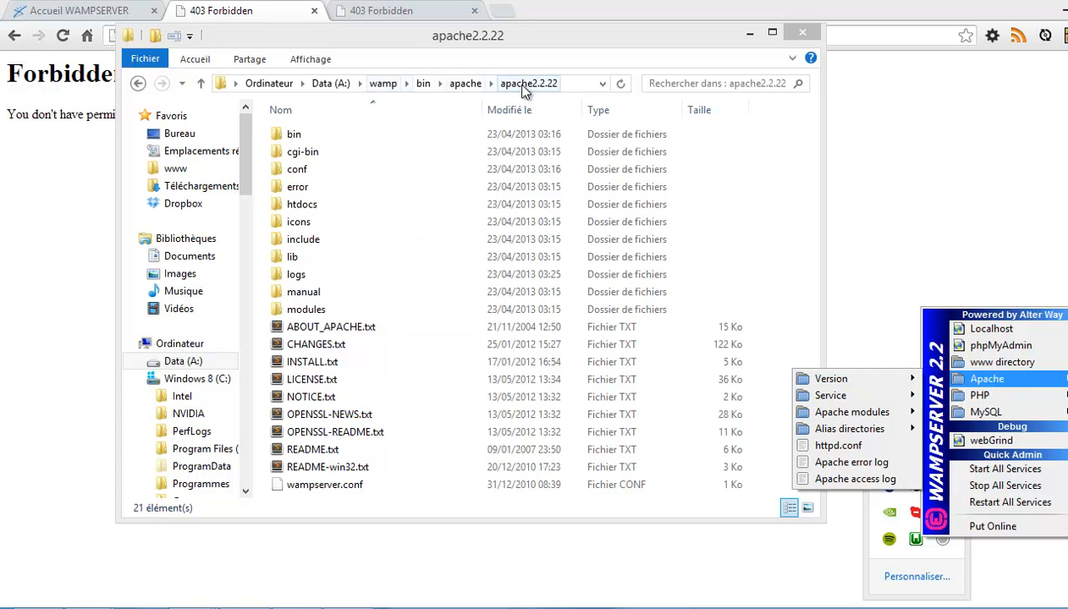
Open Apache's conf\extra folder and select the httpd-vhosts.conf file.
{"action": "double_click", "coordinate": [322, 176]}
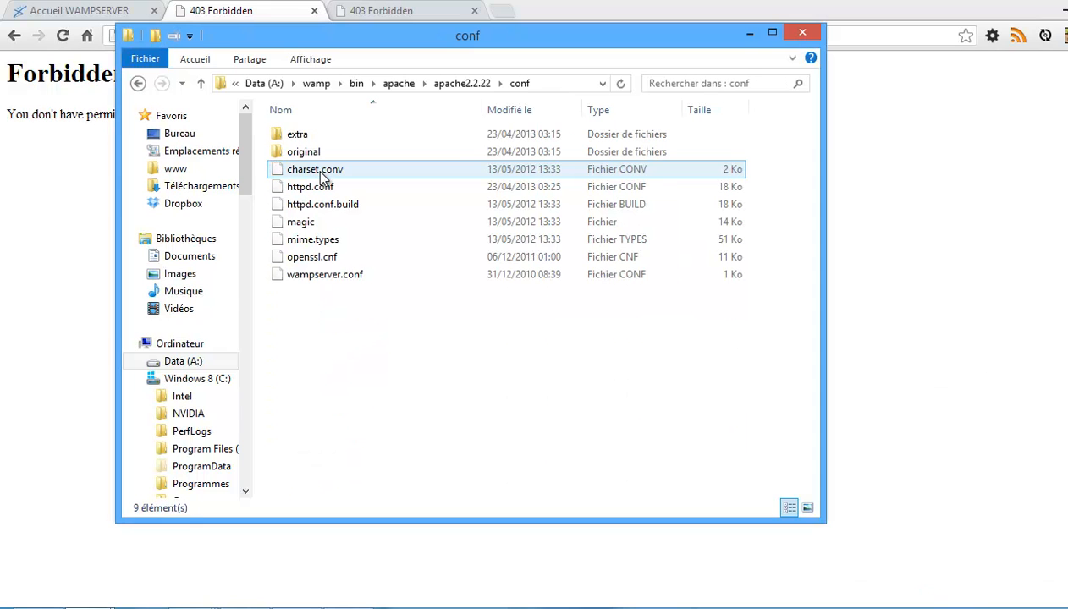
{"action": "double_click", "coordinate": [311, 129]}
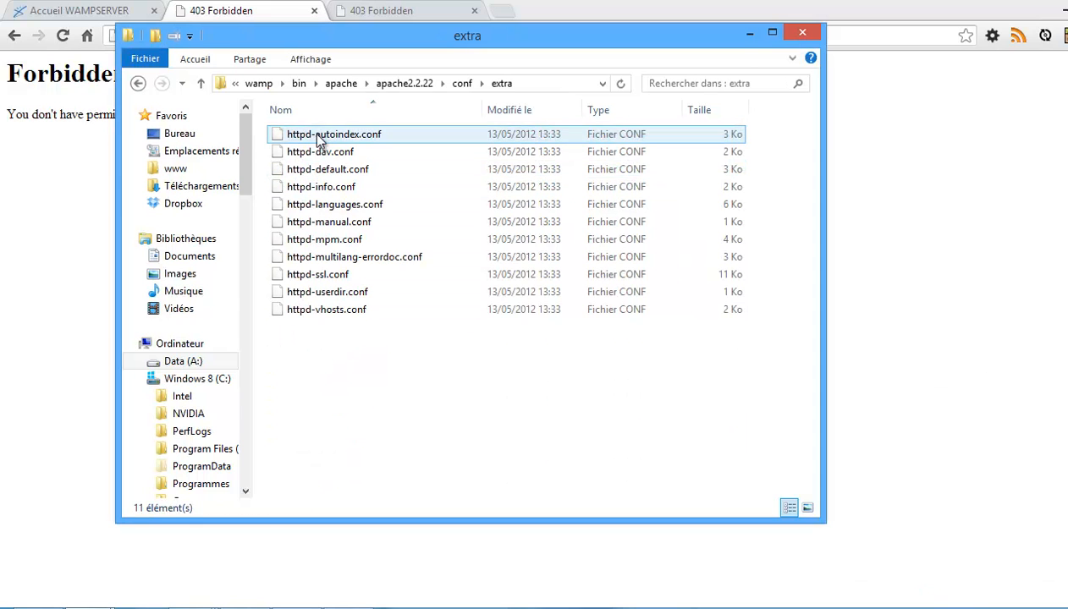
{"action": "left_click_drag", "start_coordinate": [329, 363], "coordinate": [339, 135]}
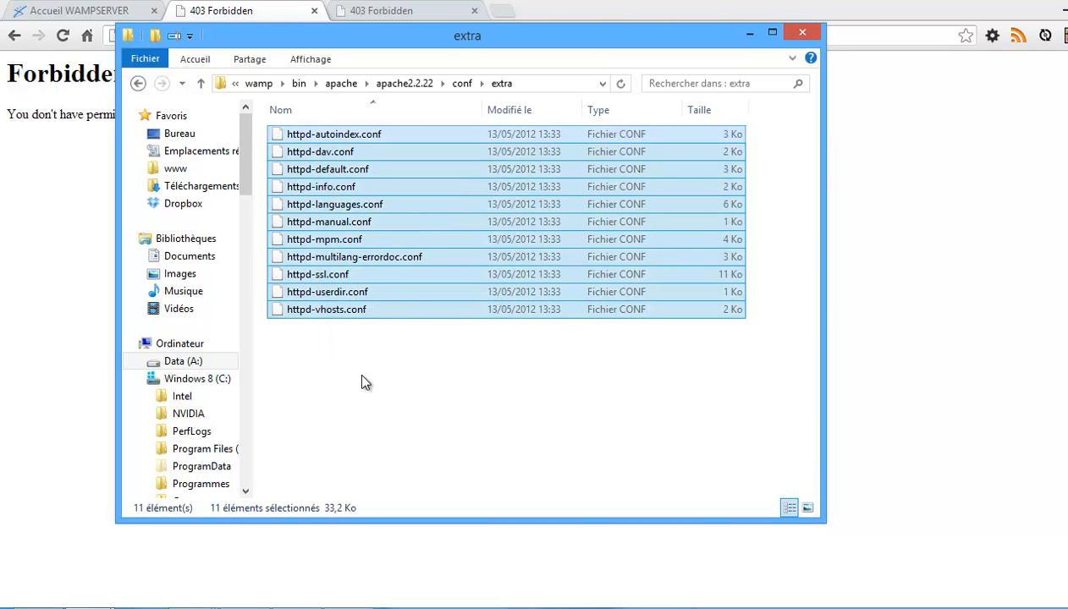
{"action": "left_click", "coordinate": [339, 315]}
{"action": "left_click", "coordinate": [320, 313]}
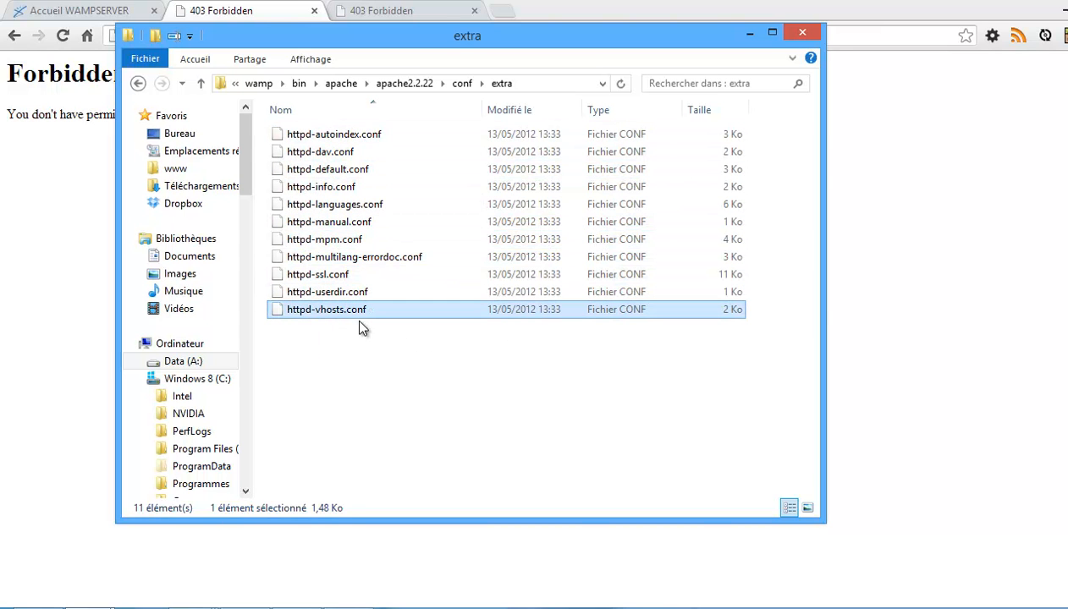
Open httpd-vhosts.conf with Sublime Text from the list of additional applications.
{"action": "right_click", "coordinate": [312, 310]}
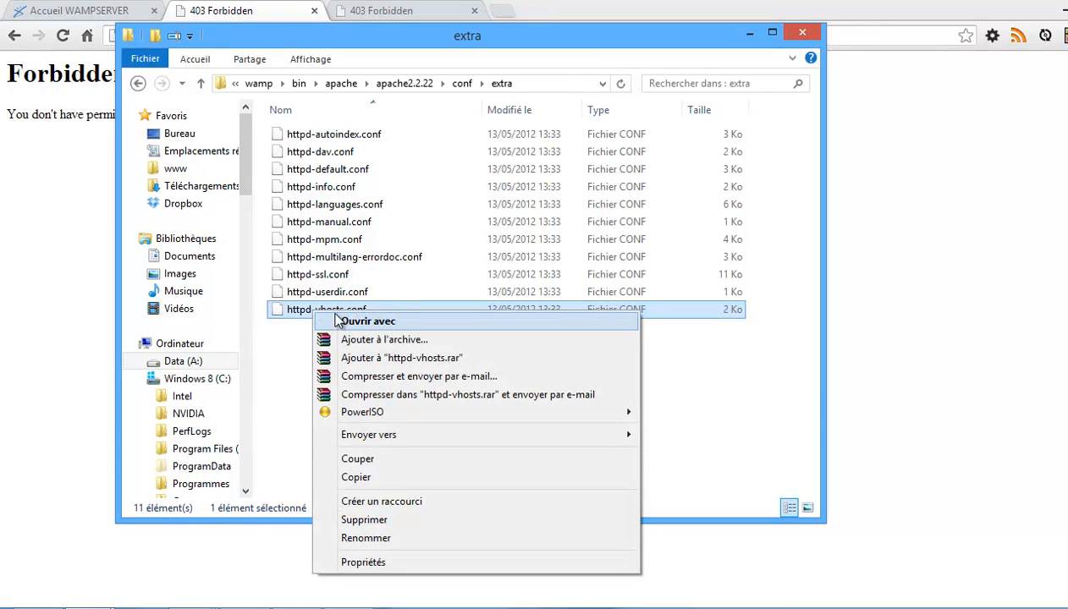
{"action": "left_click", "coordinate": [382, 322]}
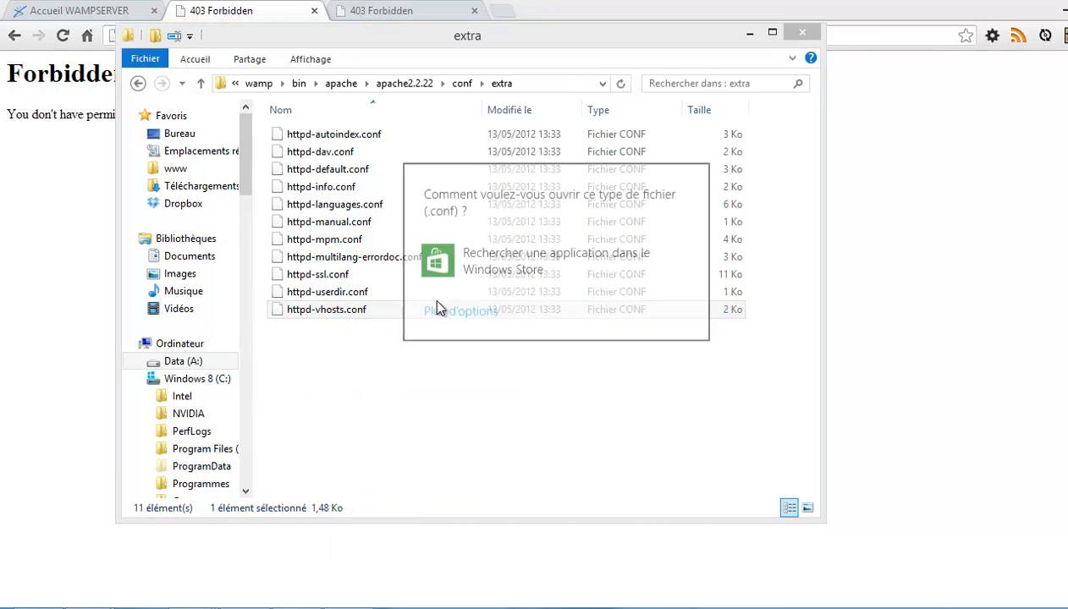
{"action": "left_click", "coordinate": [488, 302]}
{"action": "scroll", "coordinate": [558, 347], "scroll_direction": "down", "scroll_amount": 2}
{"action": "scroll", "coordinate": [561, 353], "scroll_direction": "down", "scroll_amount": 3}
{"action": "left_click", "coordinate": [507, 376]}
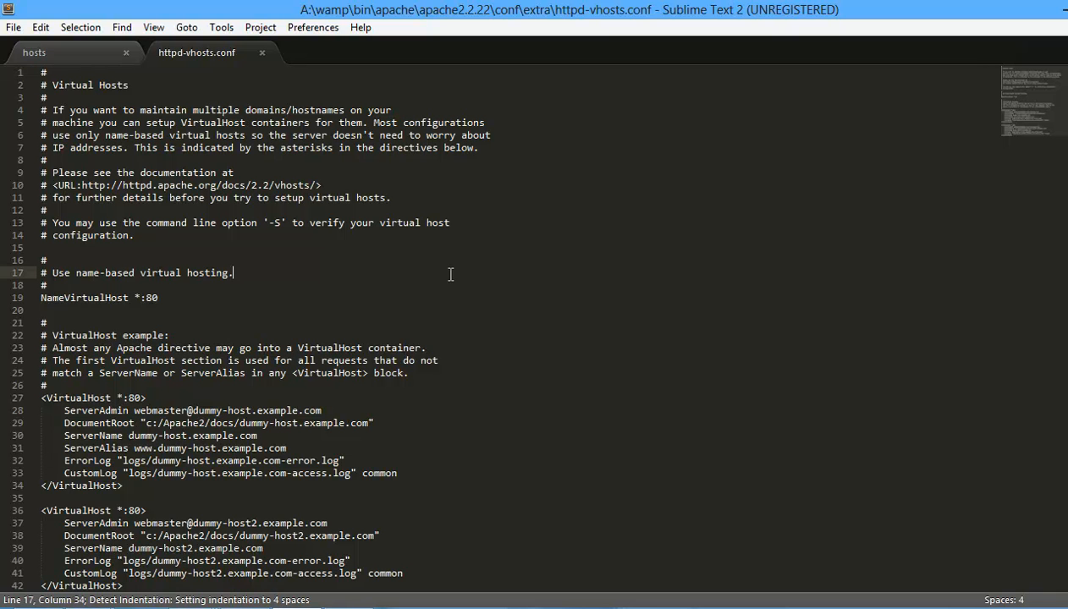
Examine the NameVirtualHost *:80 directive and the two example VirtualHost blocks in httpd-vhosts.conf.
{"action": "scroll", "coordinate": [448, 288], "scroll_direction": "down", "scroll_amount": 4}
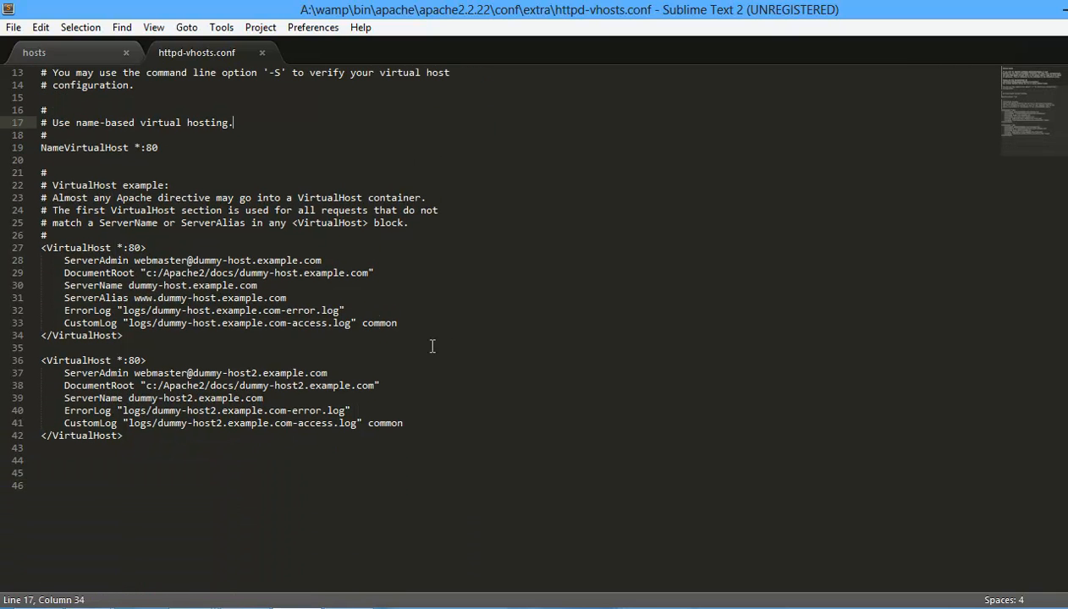
{"action": "scroll", "coordinate": [126, 210], "scroll_direction": "up", "scroll_amount": 4}
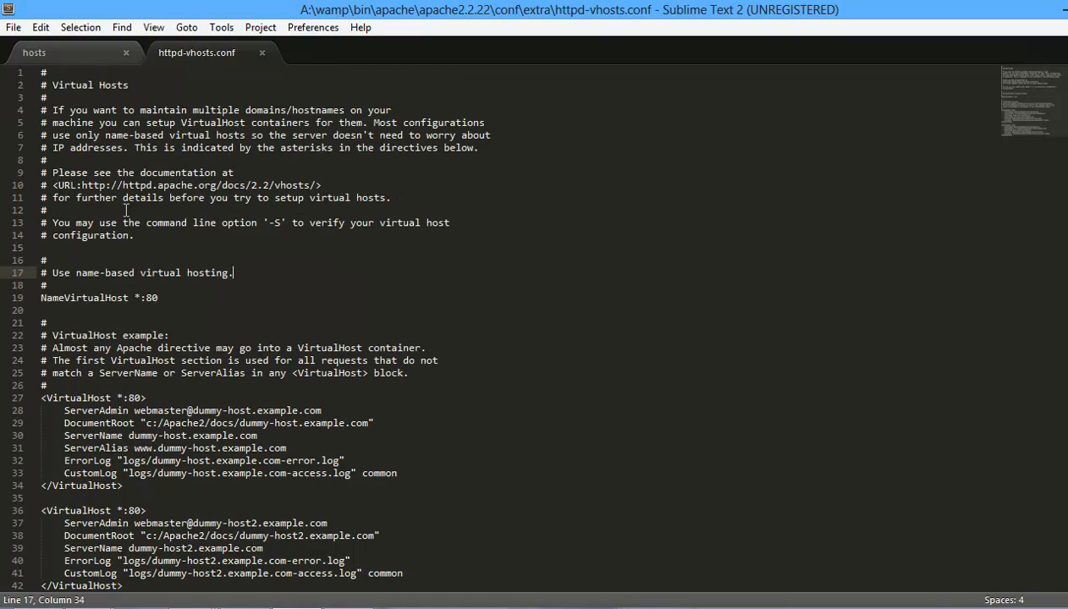
{"action": "scroll", "coordinate": [99, 263], "scroll_direction": "down", "scroll_amount": 1}
{"action": "left_click_drag", "start_coordinate": [59, 260], "coordinate": [193, 261]}
{"action": "left_click", "coordinate": [176, 261]}
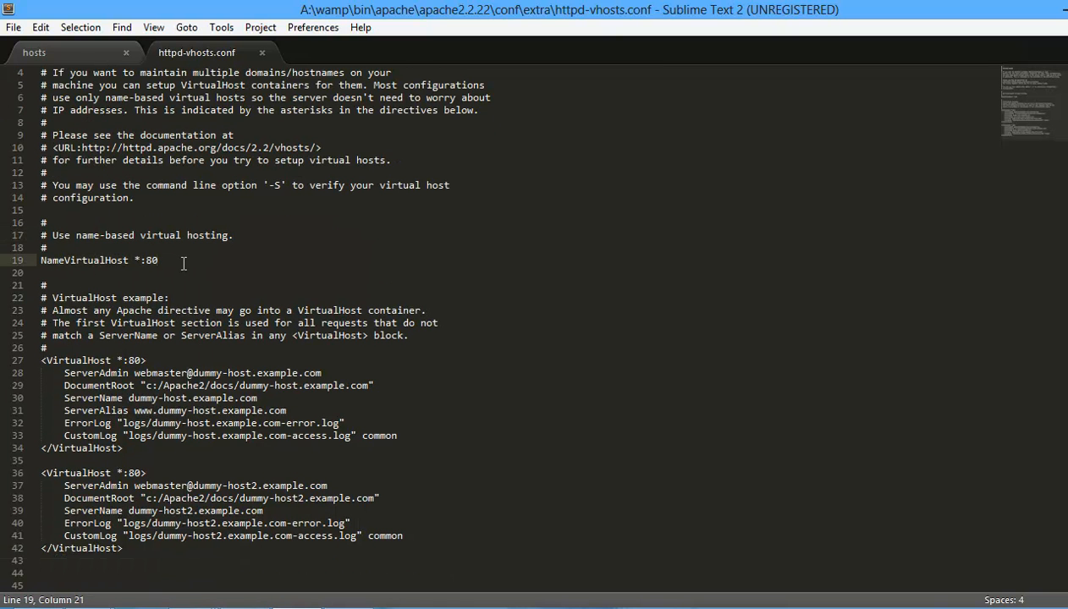
{"action": "scroll", "coordinate": [183, 263], "scroll_direction": "down", "scroll_amount": 2}
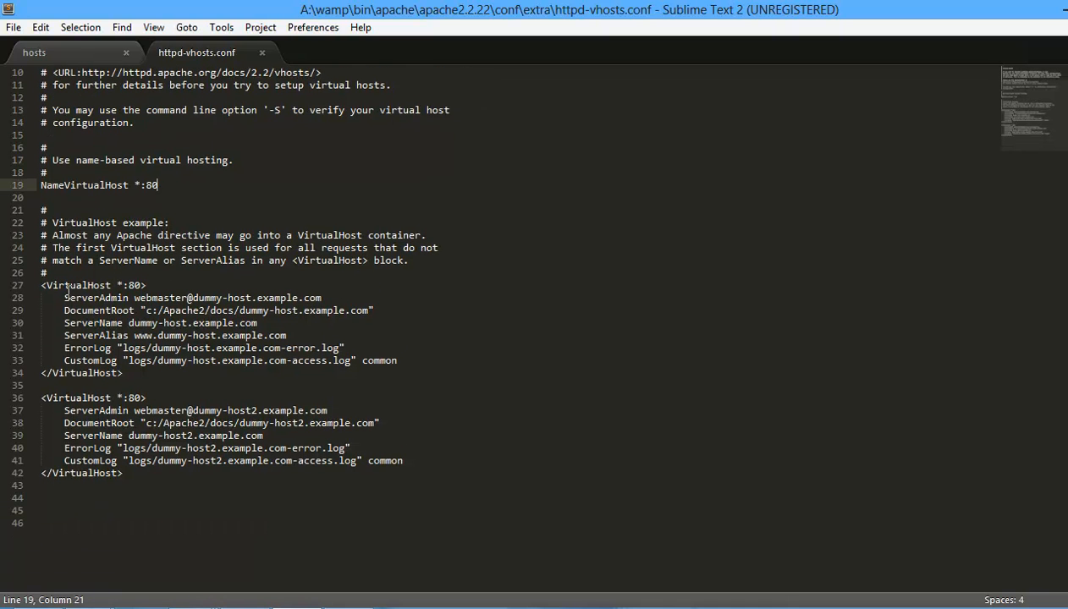
{"action": "left_click_drag", "start_coordinate": [67, 296], "coordinate": [131, 348]}
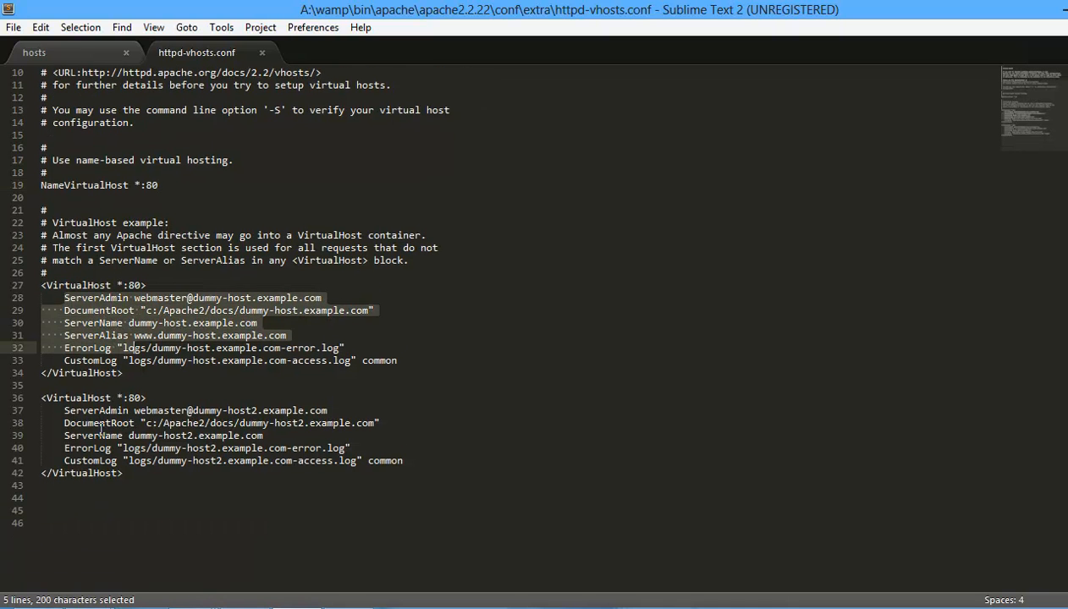
{"action": "left_click_drag", "start_coordinate": [88, 423], "coordinate": [134, 448]}
{"action": "left_click", "coordinate": [193, 497]}
{"action": "left_click", "coordinate": [156, 505]}
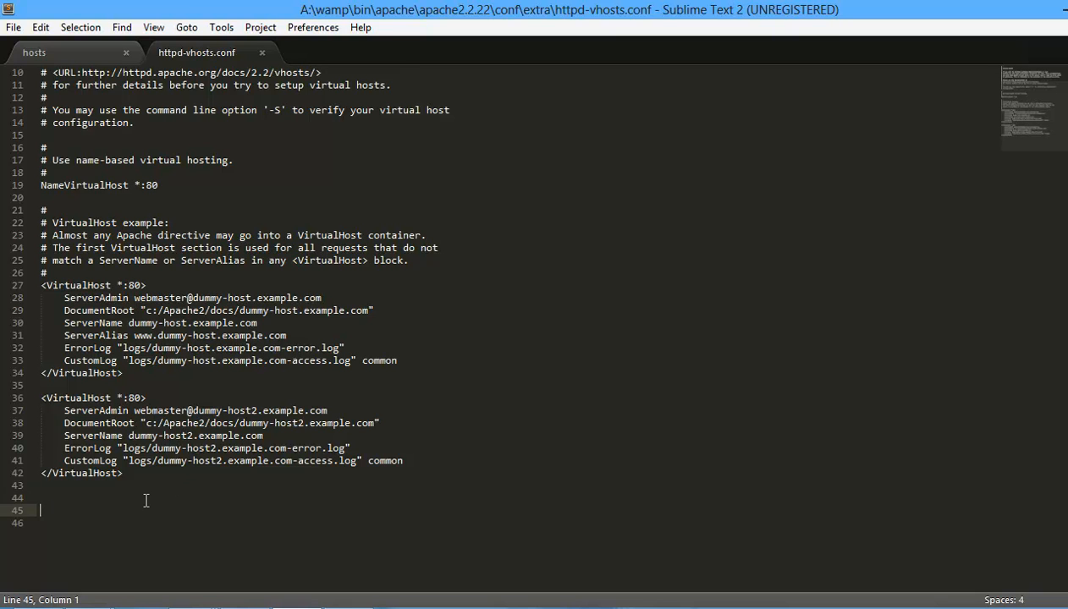
Duplicate the dummy-host2 VirtualHost block below the existing examples, starting on line 44.
{"action": "left_click_drag", "start_coordinate": [127, 472], "coordinate": [24, 406]}
{"action": "key", "text": "ctrl+c"}
{"action": "left_click", "coordinate": [88, 497]}
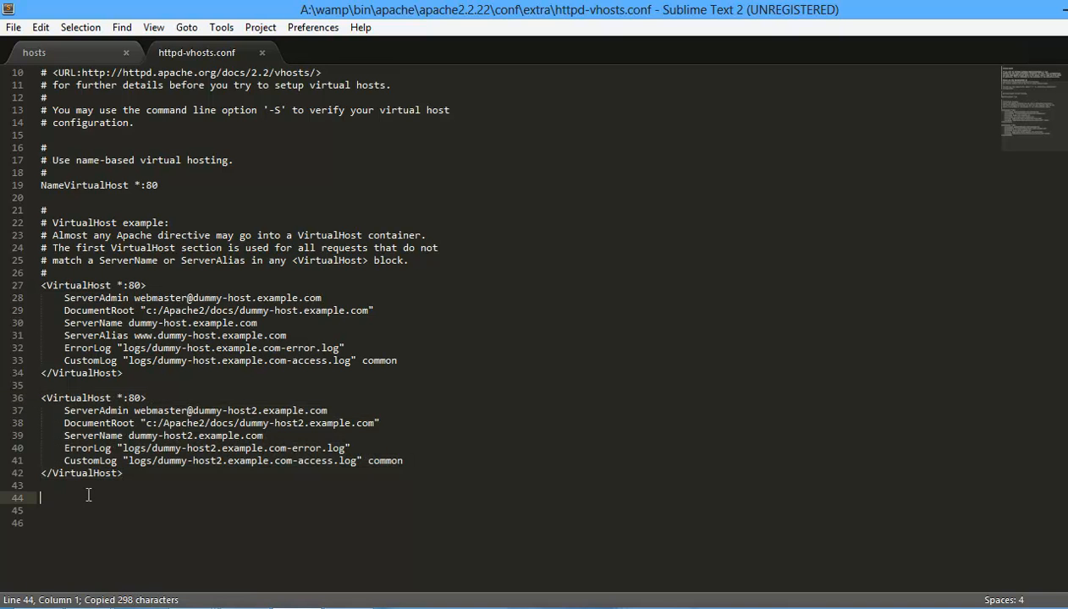
{"action": "key", "text": "ctrl+v"}
{"action": "scroll", "coordinate": [167, 434], "scroll_direction": "down", "scroll_amount": 2}
{"action": "scroll", "coordinate": [168, 434], "scroll_direction": "down", "scroll_amount": 2}
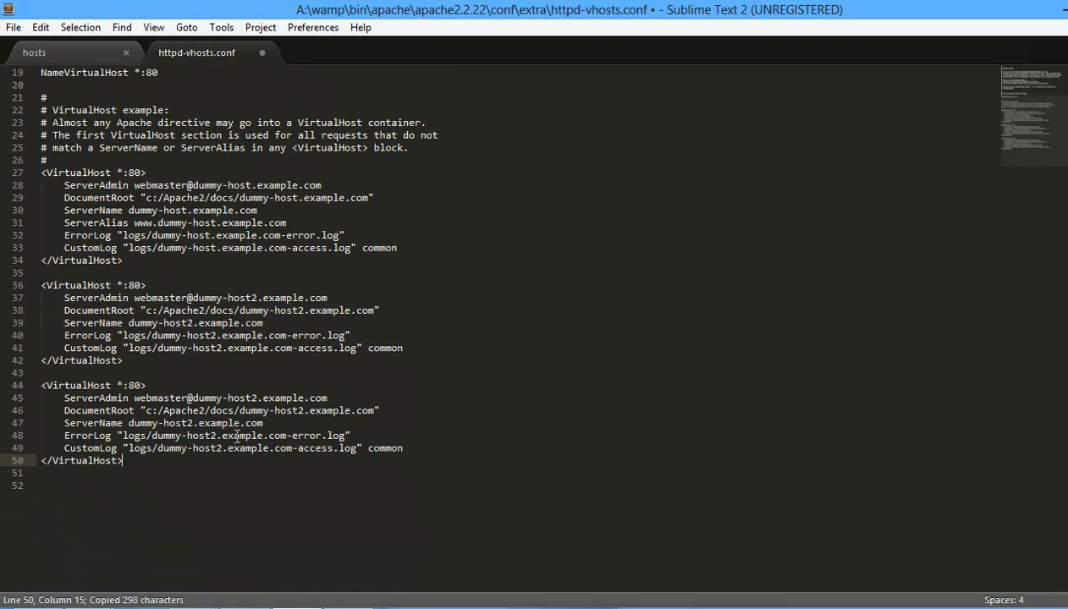
Delete the ServerAdmin line from the duplicated VirtualHost block.
{"action": "left_click_drag", "start_coordinate": [358, 398], "coordinate": [337, 391]}
{"action": "left_click", "coordinate": [345, 399]}
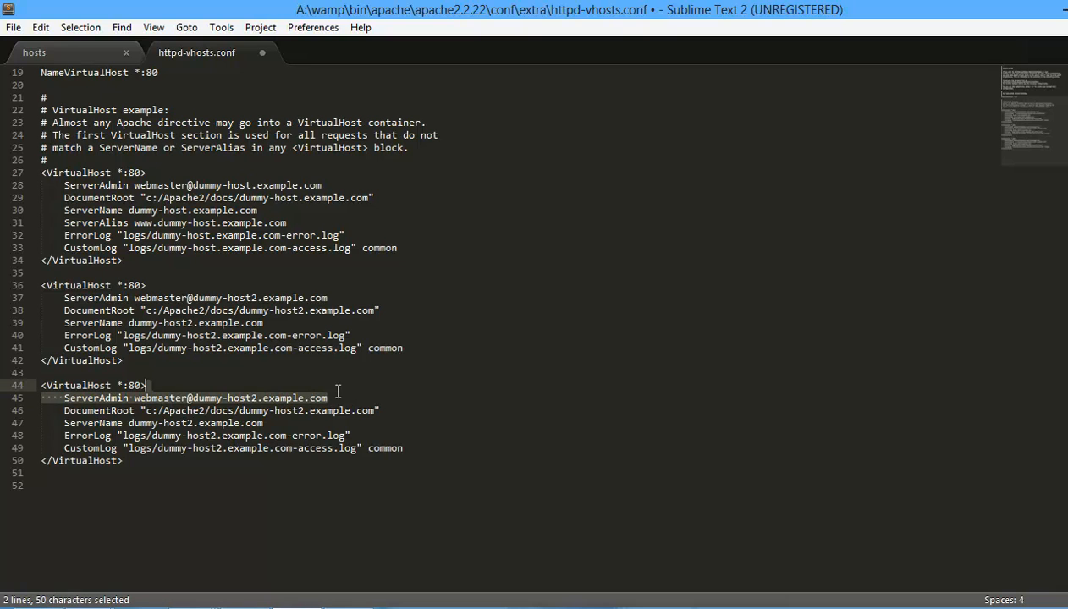
{"action": "key", "text": "BackSpace"}
Set the new block's DocumentRoot to "A:/wamp/www/Alex-D/web/".
{"action": "left_click", "coordinate": [151, 397]}
{"action": "key", "text": "BackSpace"}
{"action": "type", "text": "A"}
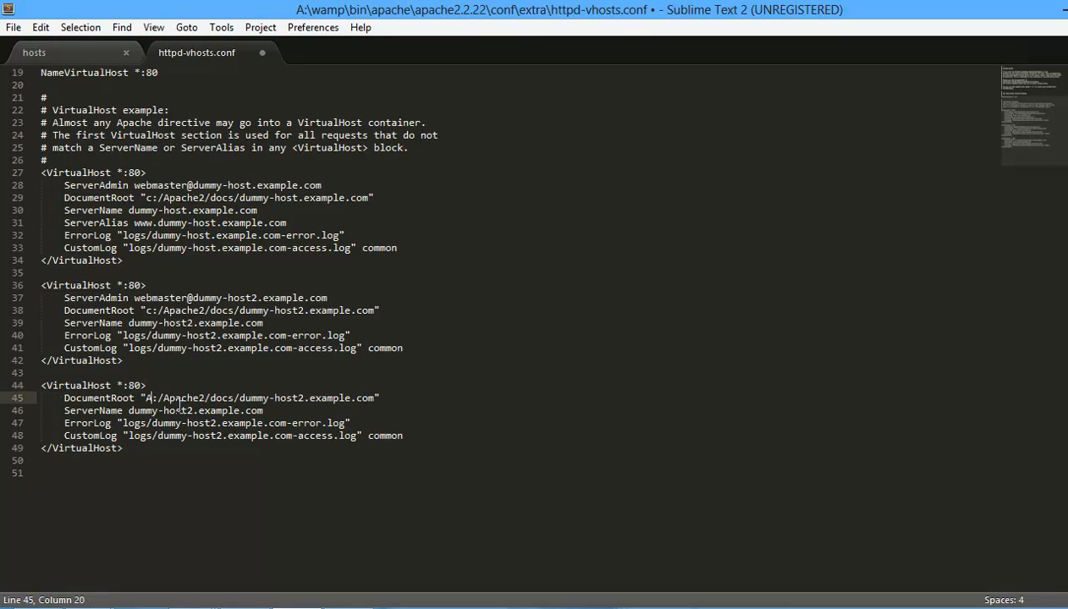
{"action": "double_click", "coordinate": [186, 398]}
{"action": "type", "text": "wamp"}
{"action": "double_click", "coordinate": [201, 397]}
{"action": "type", "text": "www"}
{"action": "left_click_drag", "start_coordinate": [216, 397], "coordinate": [352, 395]}
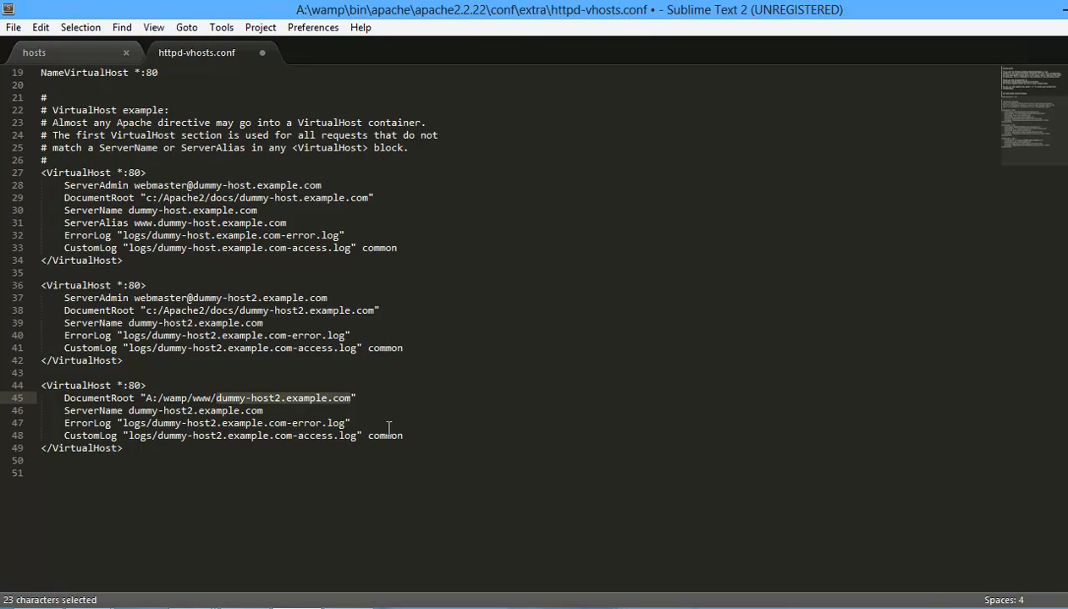
{"action": "type", "text": "Alex-D/"}
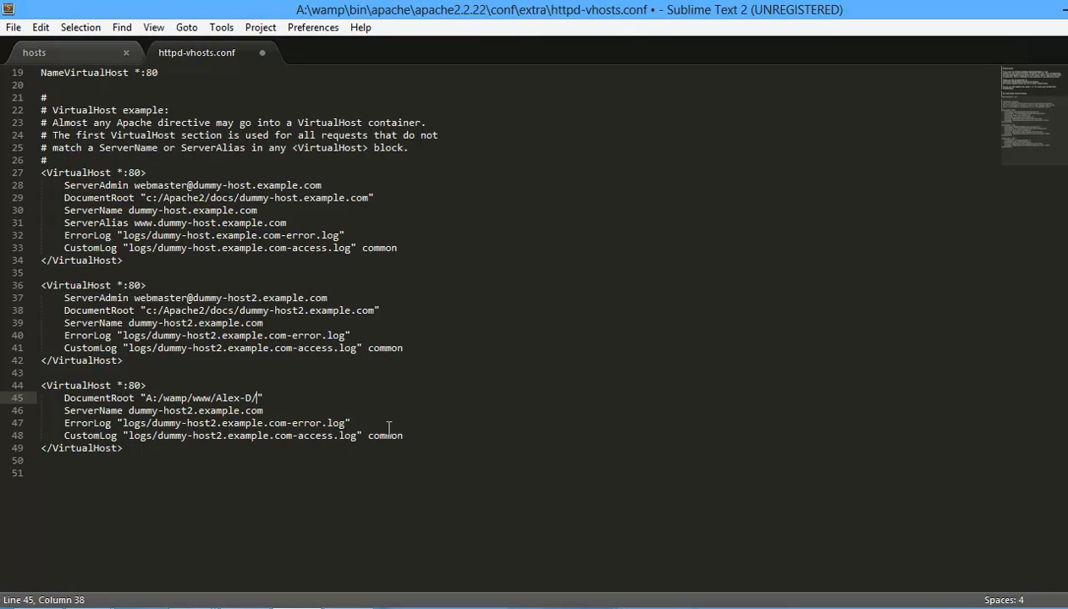
{"action": "type", "text": "web/"}
Set the new block's ServerName to dev.alex-d.loc.
{"action": "left_click_drag", "start_coordinate": [128, 410], "coordinate": [281, 413]}
{"action": "type", "text": "dev."}
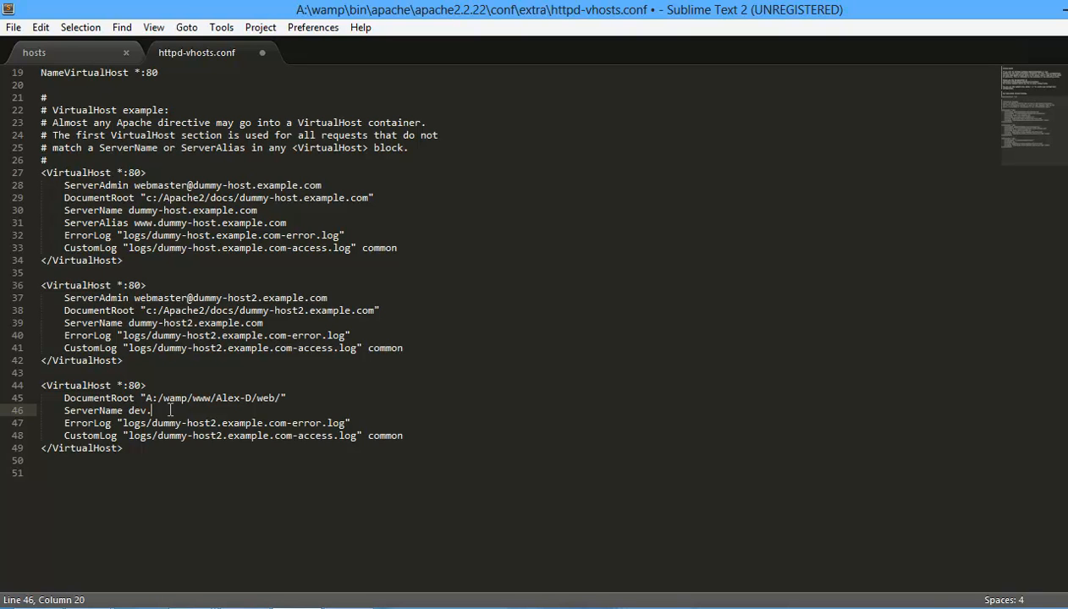
{"action": "type", "text": "al"}
{"action": "type", "text": "ex-d.fr"}
{"action": "key", "text": "BackSpace"}
{"action": "key", "text": "BackSpace"}
{"action": "type", "text": "lov"}
Copy the new server name into the ErrorLog and CustomLog paths, making both "logs/dev.alex-d.loc.log".
{"action": "left_click", "coordinate": [292, 422]}
{"action": "left_click", "coordinate": [372, 422]}
{"action": "left_click", "coordinate": [160, 432]}
{"action": "left_click", "coordinate": [151, 423]}
{"action": "left_click_drag", "start_coordinate": [129, 411], "coordinate": [220, 410]}
{"action": "key", "text": "ctrl+c"}
{"action": "left_click_drag", "start_coordinate": [152, 423], "coordinate": [322, 423]}
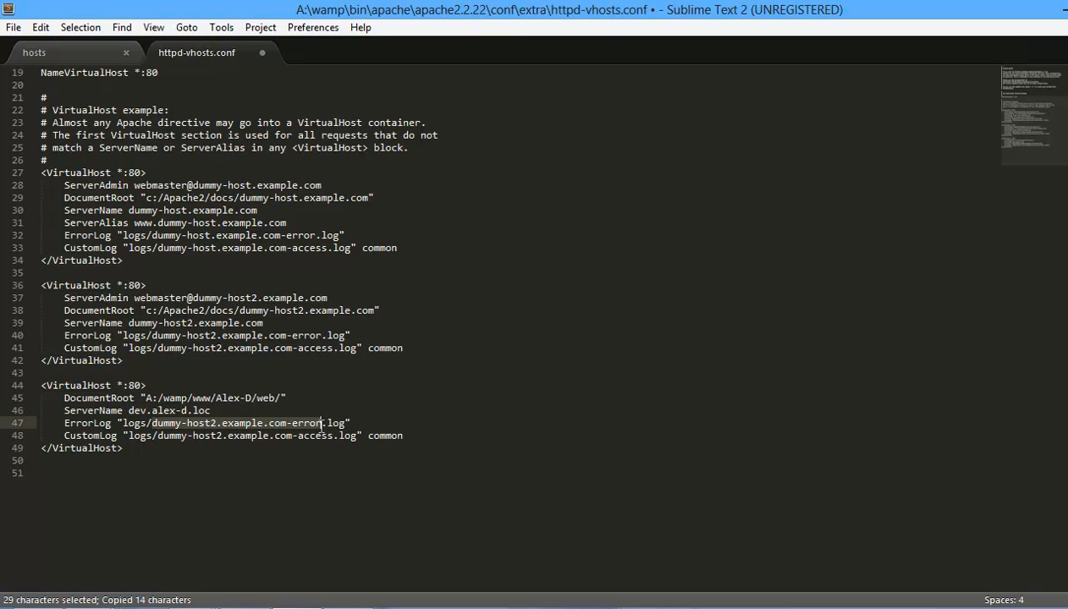
{"action": "key", "text": "ctrl+v"}
{"action": "left_click_drag", "start_coordinate": [158, 435], "coordinate": [332, 436]}
{"action": "key", "text": "ctrl+v"}
{"action": "left_click", "coordinate": [313, 439]}
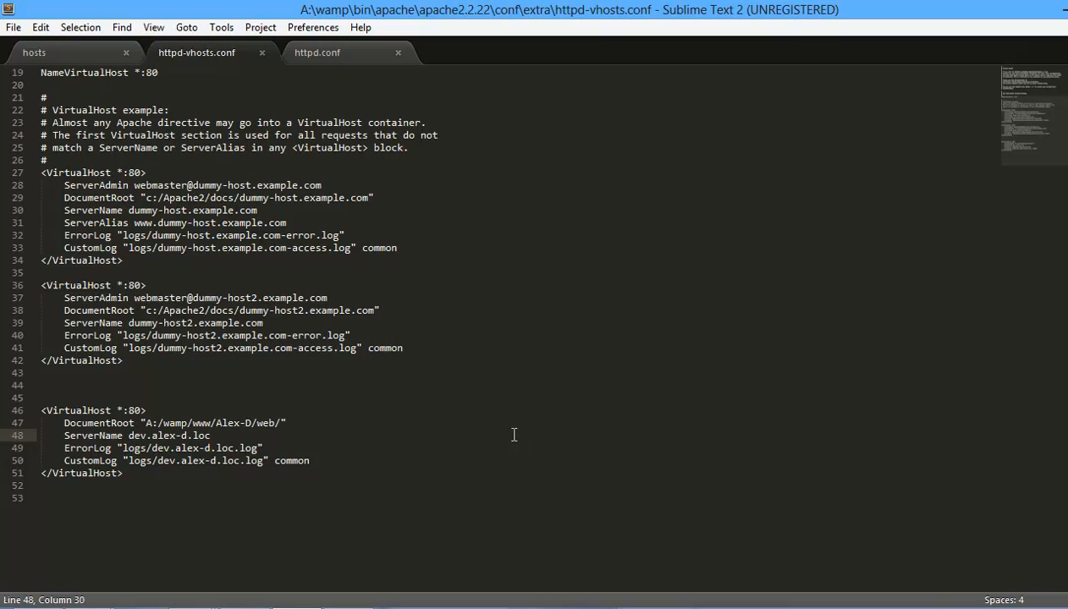
{"action": "left_click_drag", "start_coordinate": [40, 410], "coordinate": [147, 484]}
{"action": "left_click", "coordinate": [164, 474]}
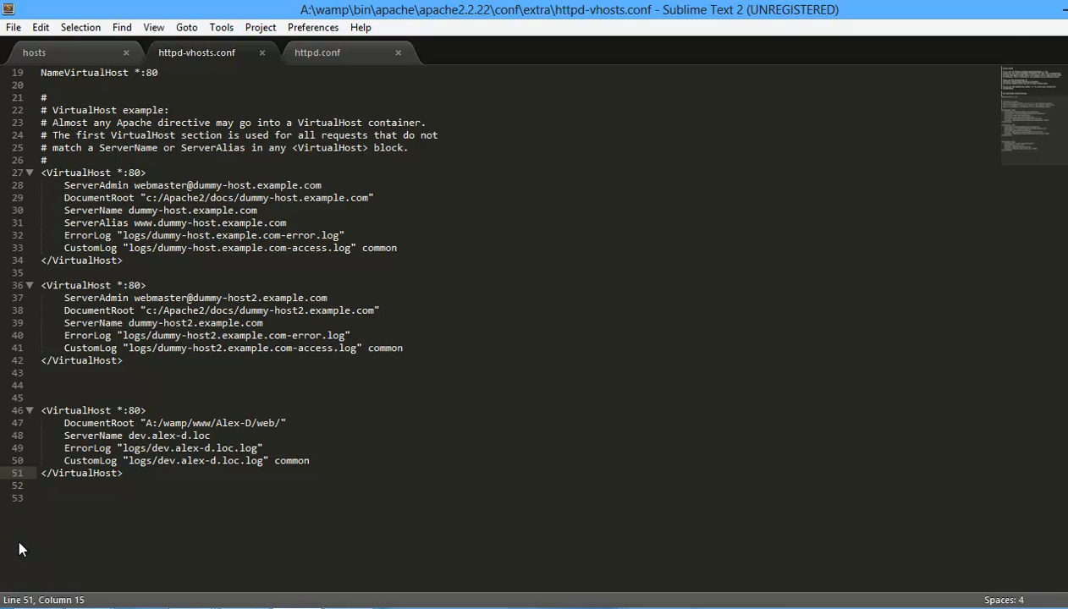
{"action": "left_click_drag", "start_coordinate": [129, 435], "coordinate": [275, 423]}
{"action": "left_click", "coordinate": [198, 423]}
{"action": "left_click", "coordinate": [290, 423]}
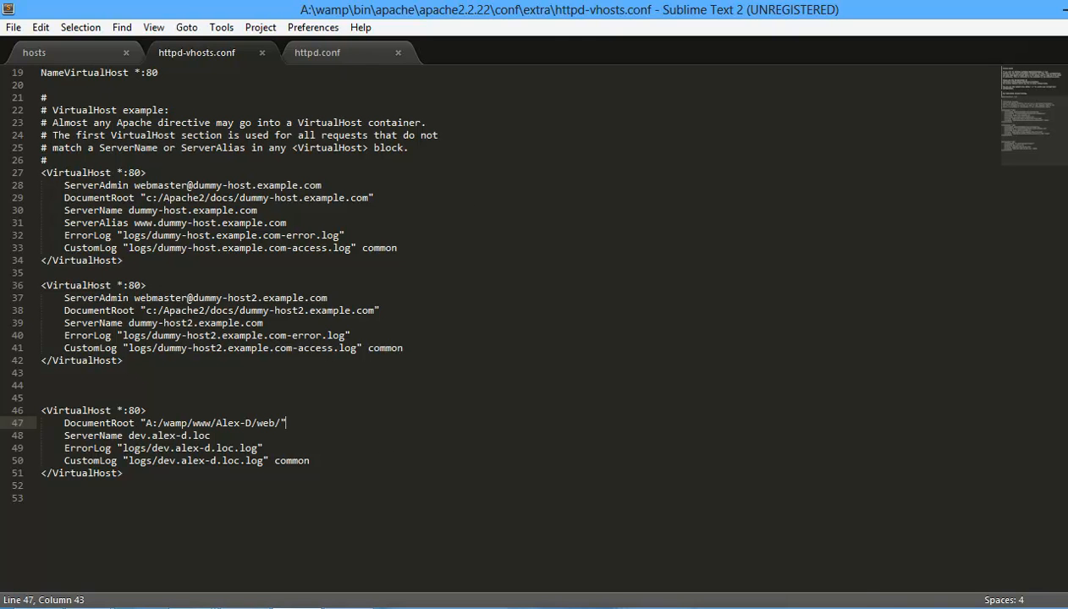
Restart the Apache service through WampServer.
{"action": "left_click", "coordinate": [917, 608]}
{"action": "left_click", "coordinate": [917, 541]}
{"action": "mouse_move", "coordinate": [973, 375]}
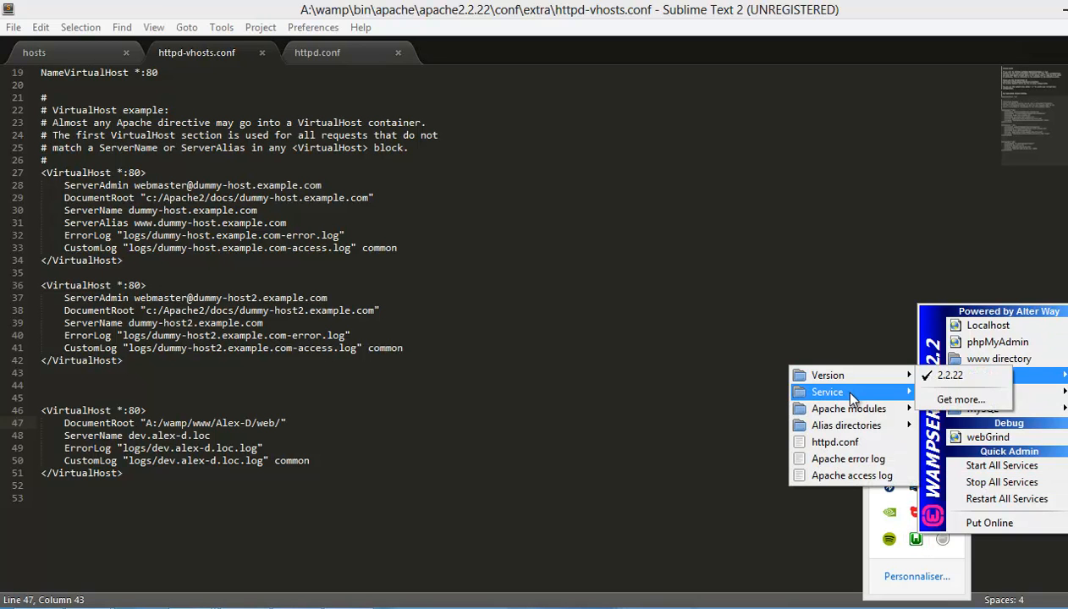
{"action": "mouse_move", "coordinate": [837, 389]}
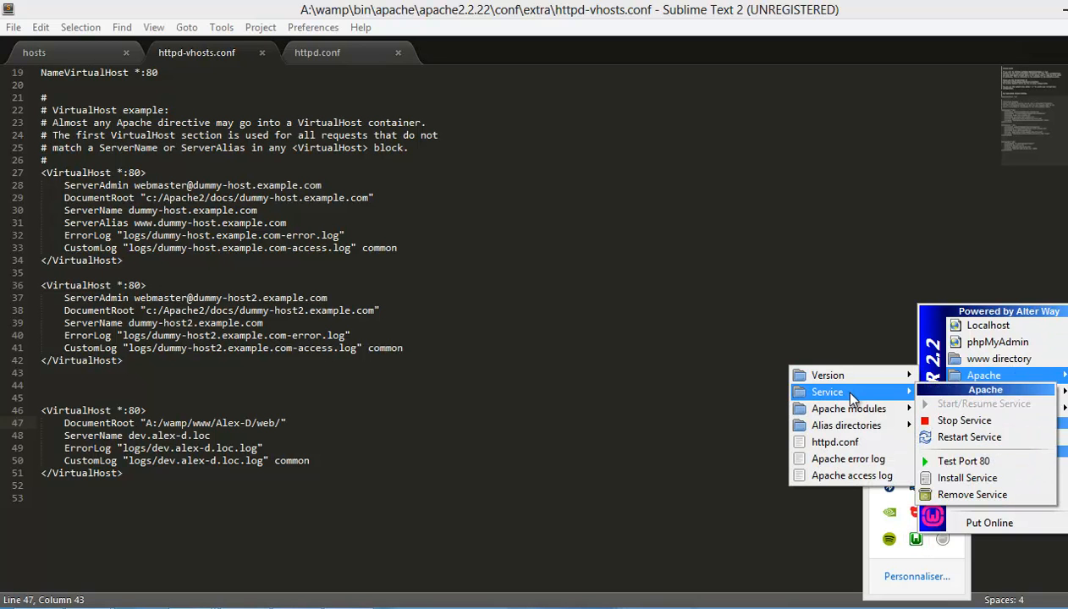
{"action": "left_click", "coordinate": [961, 439]}
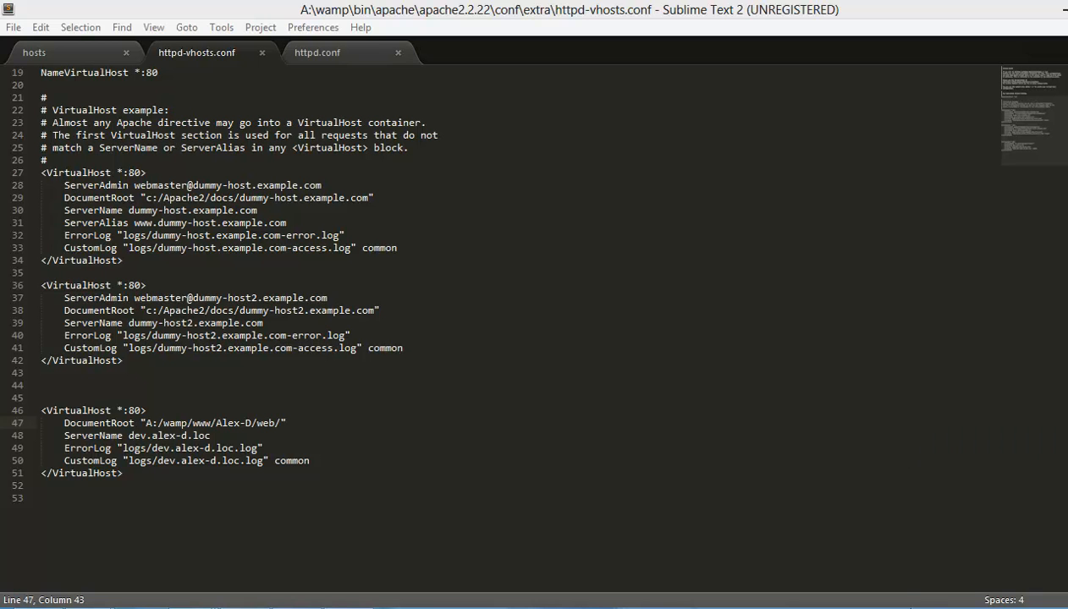
Switch to the Chrome browser and open dev.alex-d.loc in a new tab.
{"action": "left_click", "coordinate": [901, 607]}
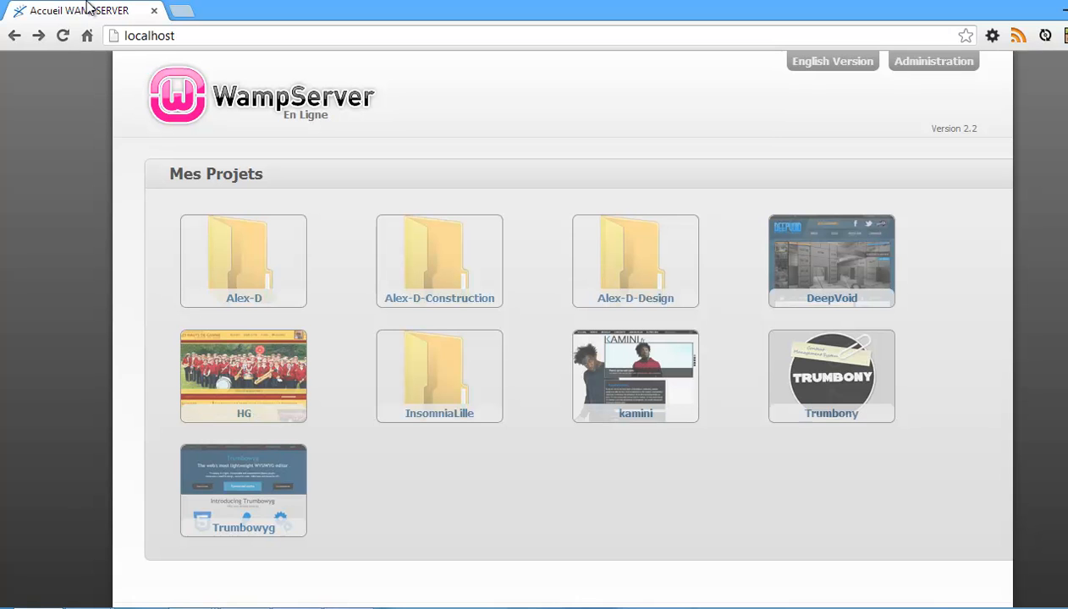
{"action": "left_click", "coordinate": [182, 11]}
{"action": "type", "text": "dev.alex-d.fr"}
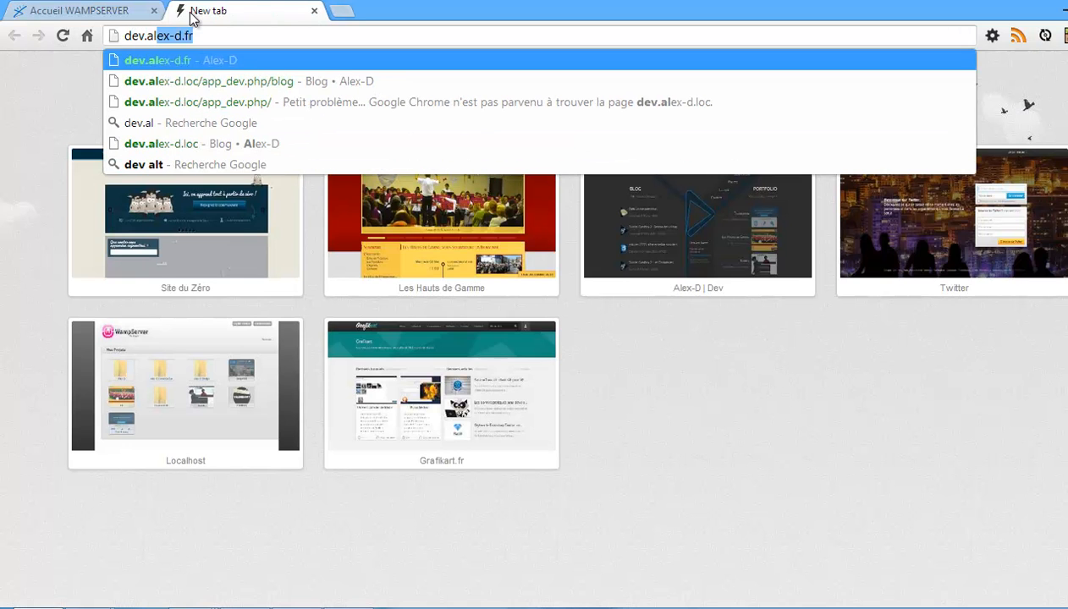
{"action": "key", "text": "BackSpace"}
{"action": "key", "text": "BackSpace"}
{"action": "key", "text": "BackSpace"}
{"action": "type", "text": ".loc"}
{"action": "key", "text": "Return"}
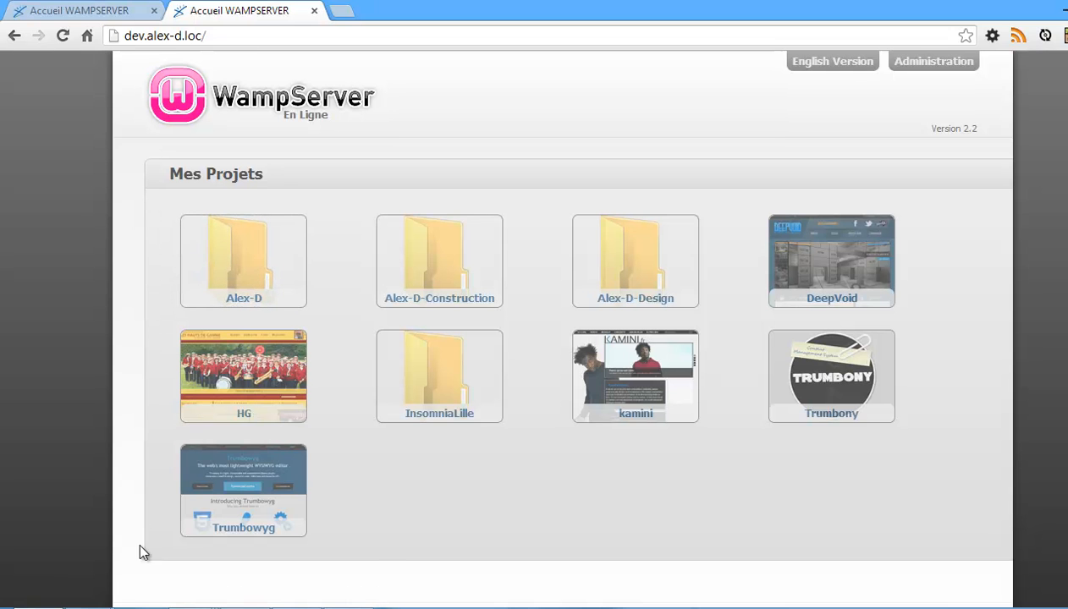
Return to Sublime Text, find "vhost" in httpd.conf, uncomment the "Include conf/extra/httpd-vhosts.conf" line and save the file.
{"action": "left_click", "coordinate": [294, 608]}
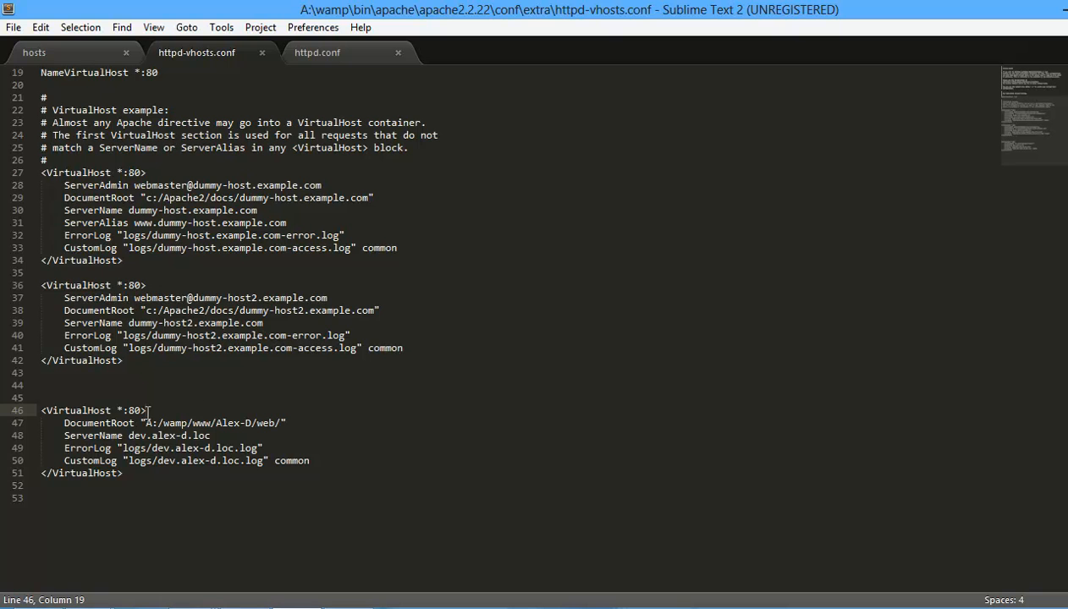
{"action": "left_click", "coordinate": [322, 55]}
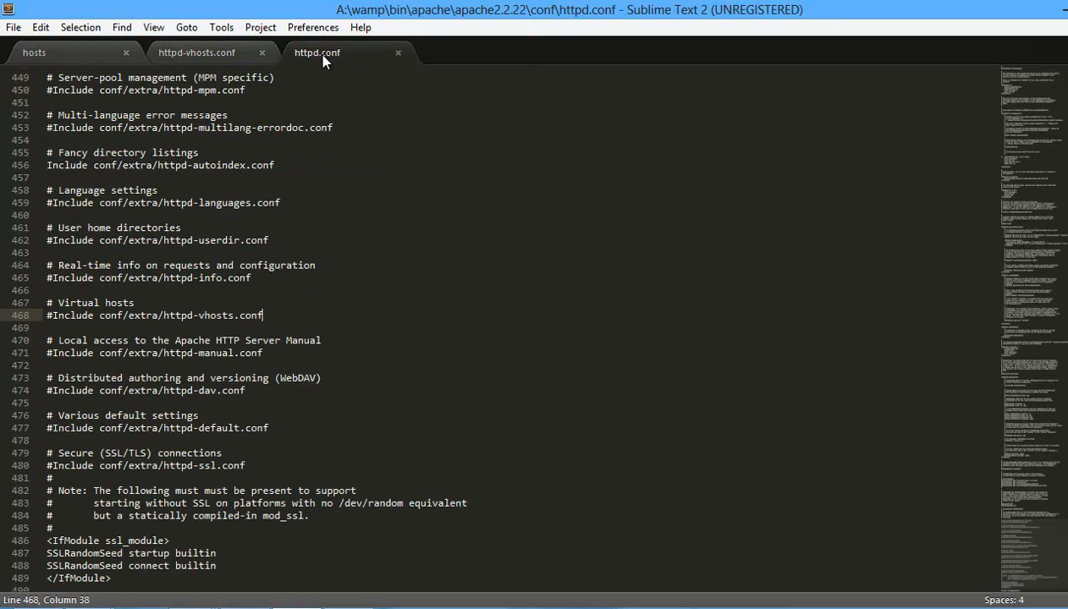
{"action": "left_click", "coordinate": [52, 317]}
{"action": "left_click_drag", "start_coordinate": [66, 302], "coordinate": [120, 303]}
{"action": "left_click", "coordinate": [142, 303]}
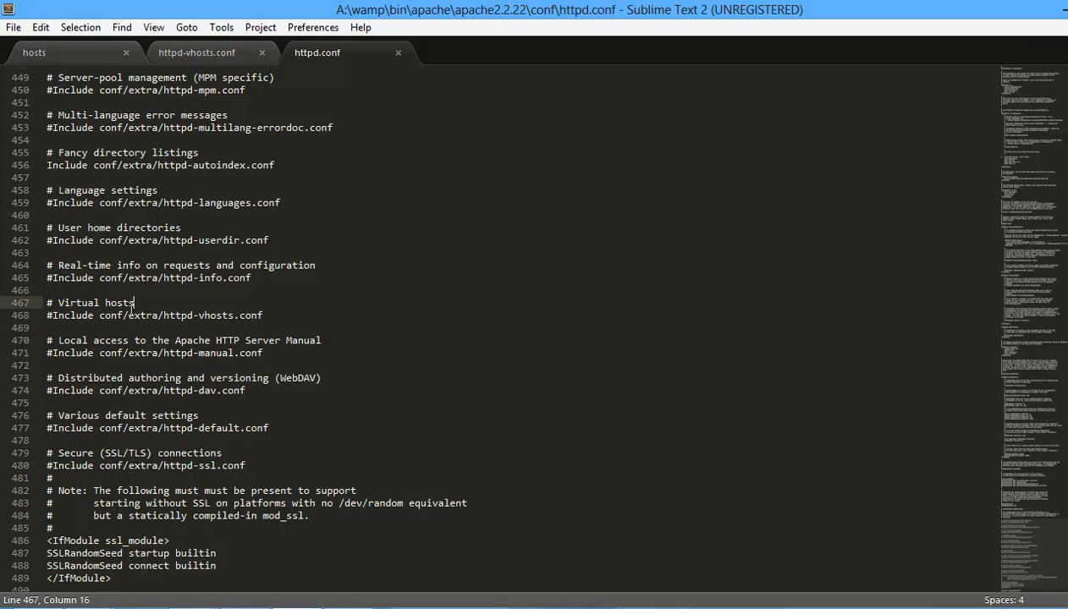
{"action": "key", "text": "ctrl+f"}
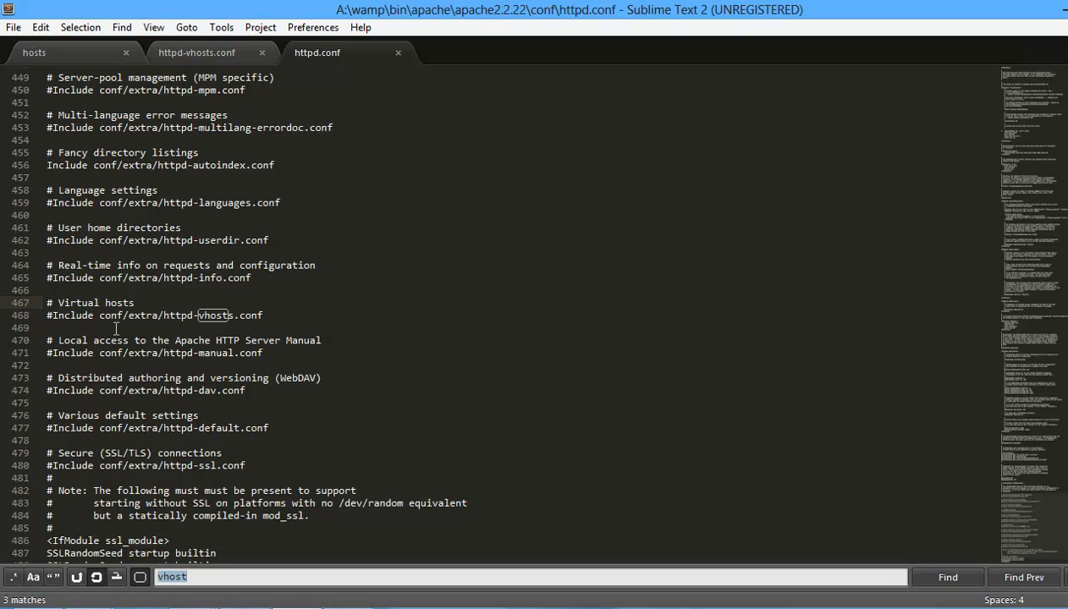
{"action": "key", "text": "Return"}
{"action": "key", "text": "Return"}
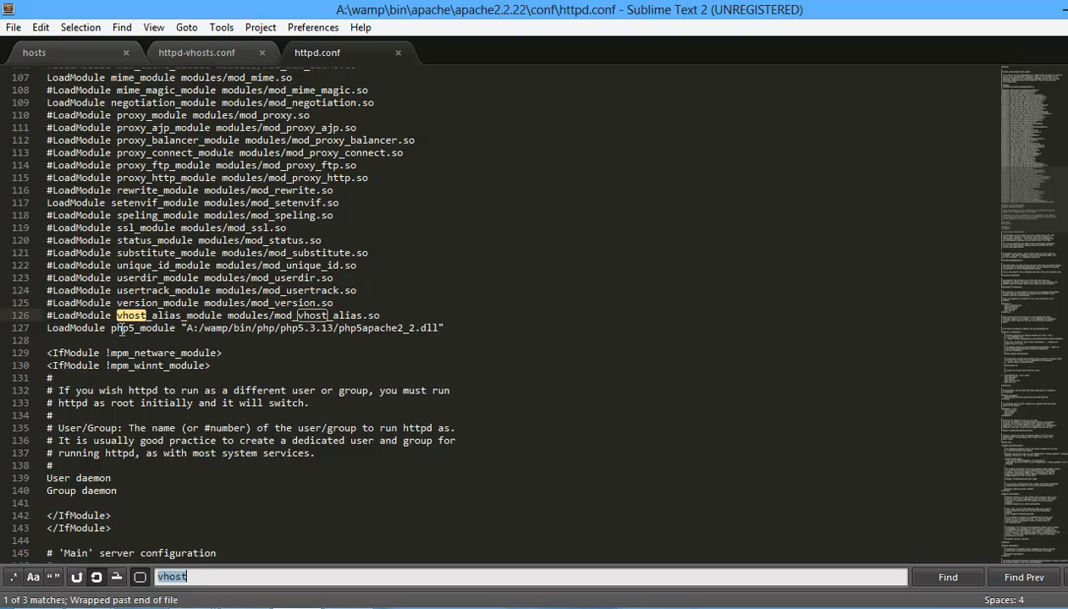
{"action": "key", "text": "Return"}
{"action": "key", "text": "Return"}
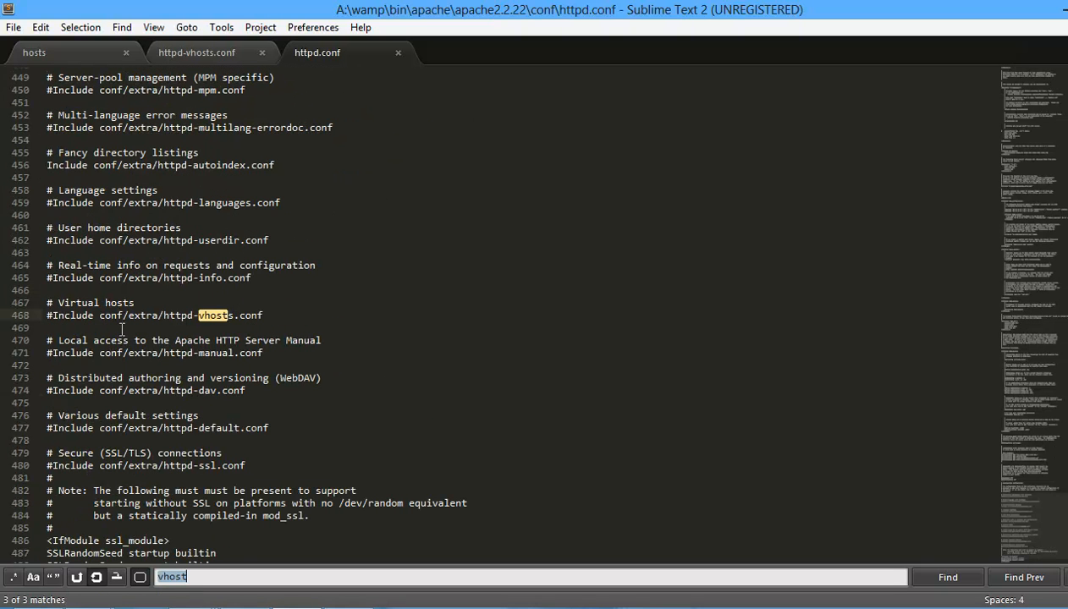
{"action": "left_click", "coordinate": [49, 317]}
{"action": "key", "text": "Delete"}
{"action": "key", "text": "ctrl+s"}
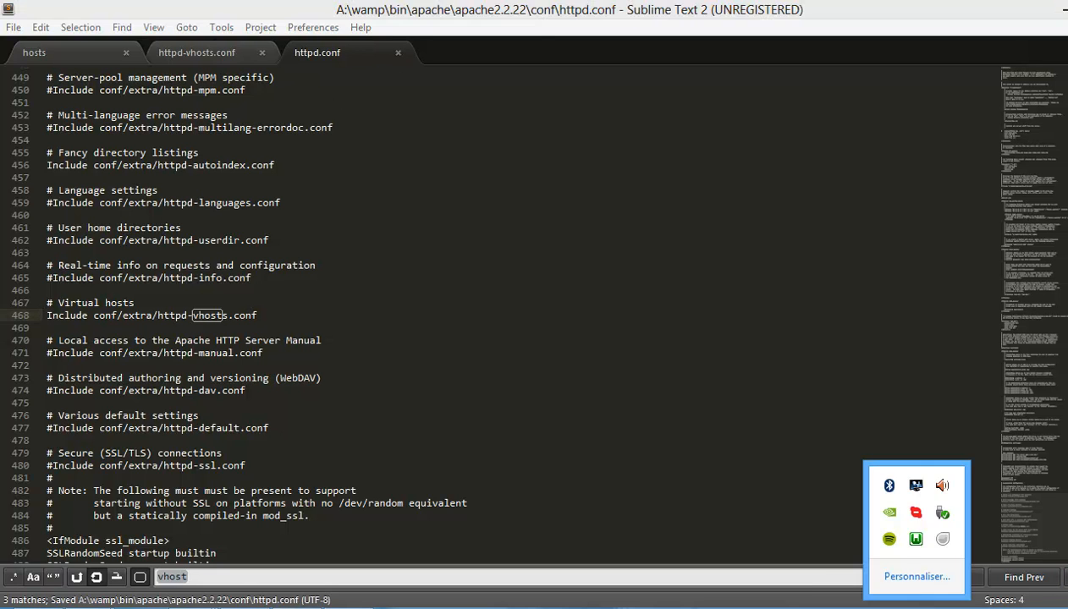
Restart WampServer's Apache service to apply the httpd.conf change.
{"action": "left_click", "coordinate": [915, 539]}
{"action": "mouse_move", "coordinate": [970, 378]}
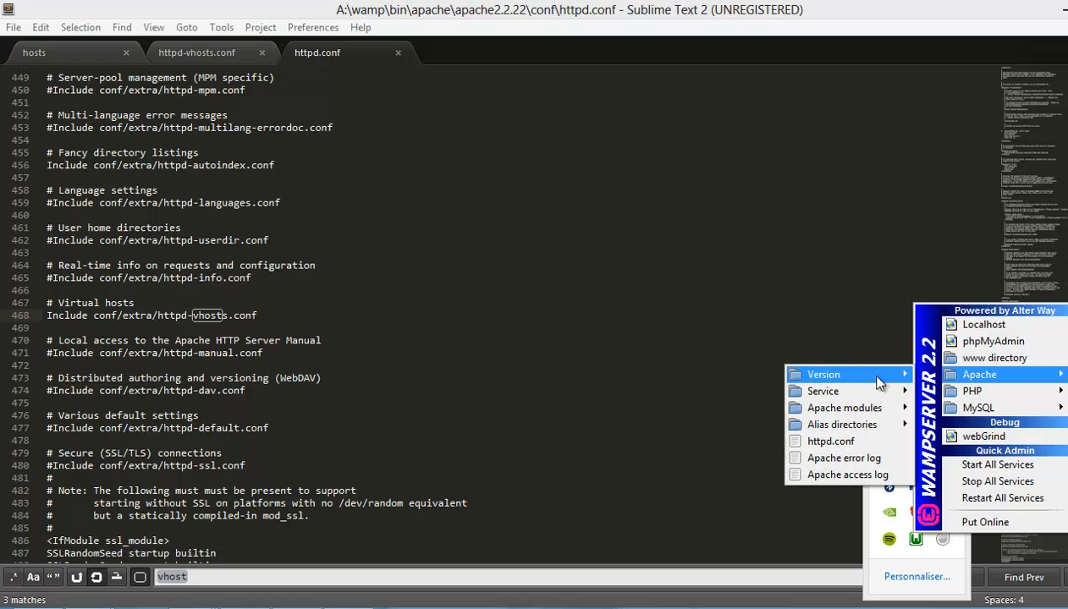
{"action": "mouse_move", "coordinate": [805, 409]}
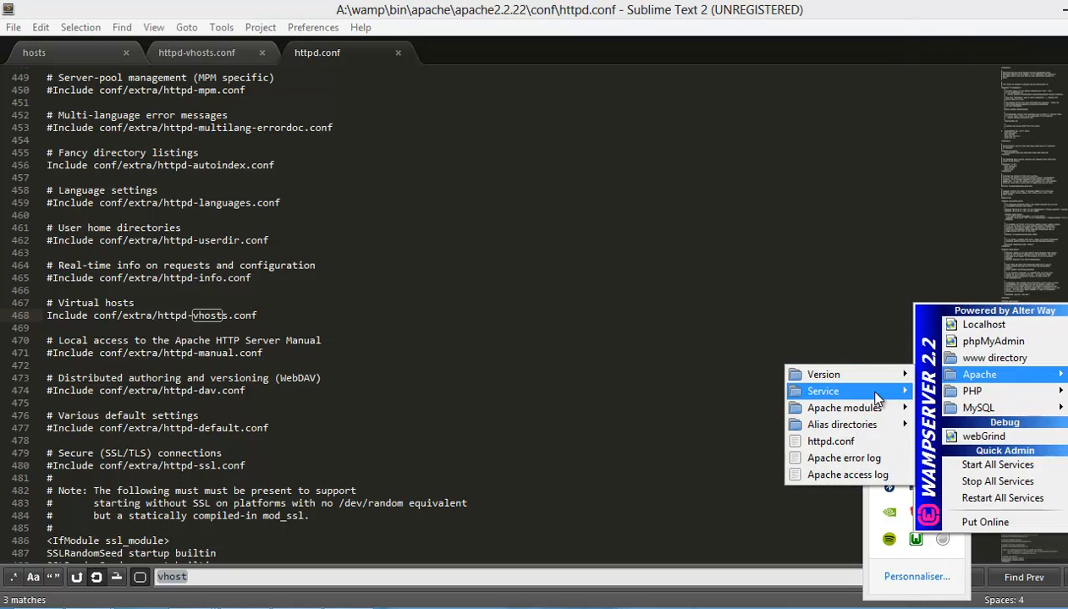
{"action": "mouse_move", "coordinate": [879, 393]}
{"action": "left_click", "coordinate": [949, 429]}
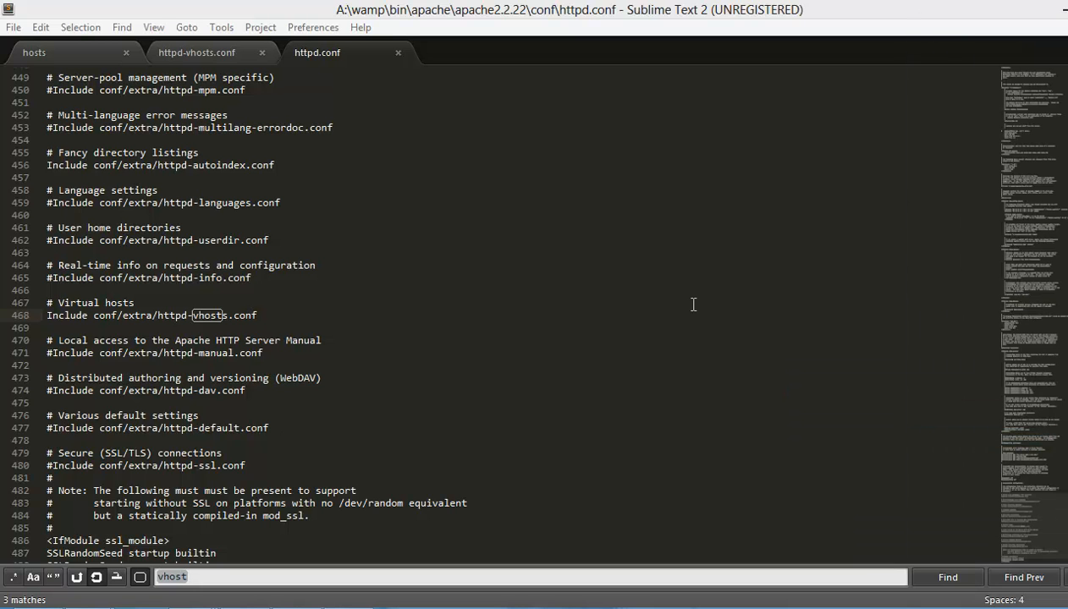
Switch to Chrome, reload the dev.alex-d.loc page and change its address to dev.alex-d.loc/app_dev.php/.
{"action": "left_click", "coordinate": [40, 607]}
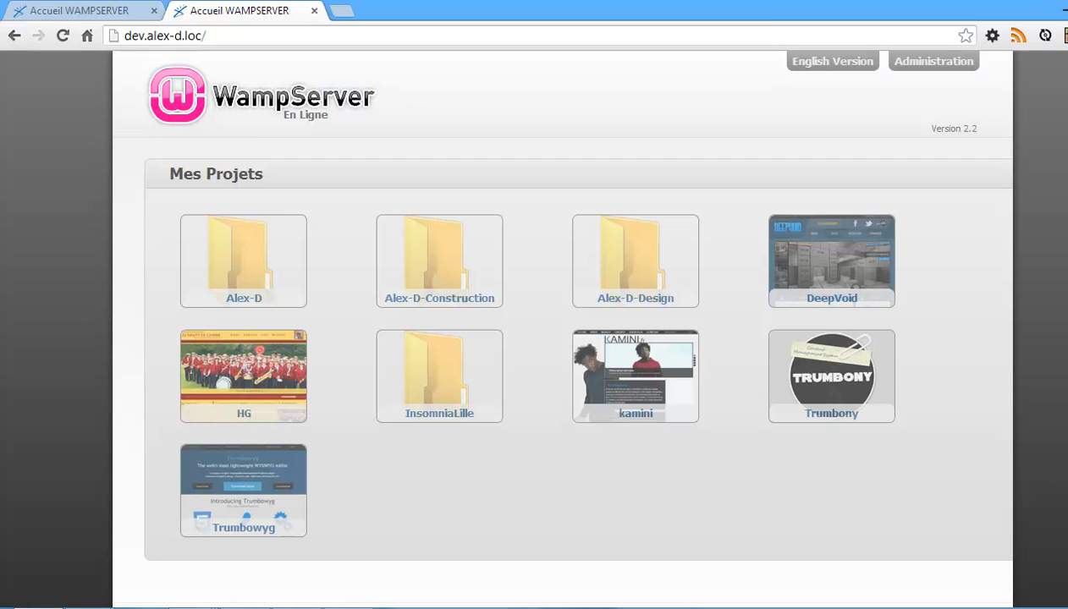
{"action": "key", "text": "F5"}
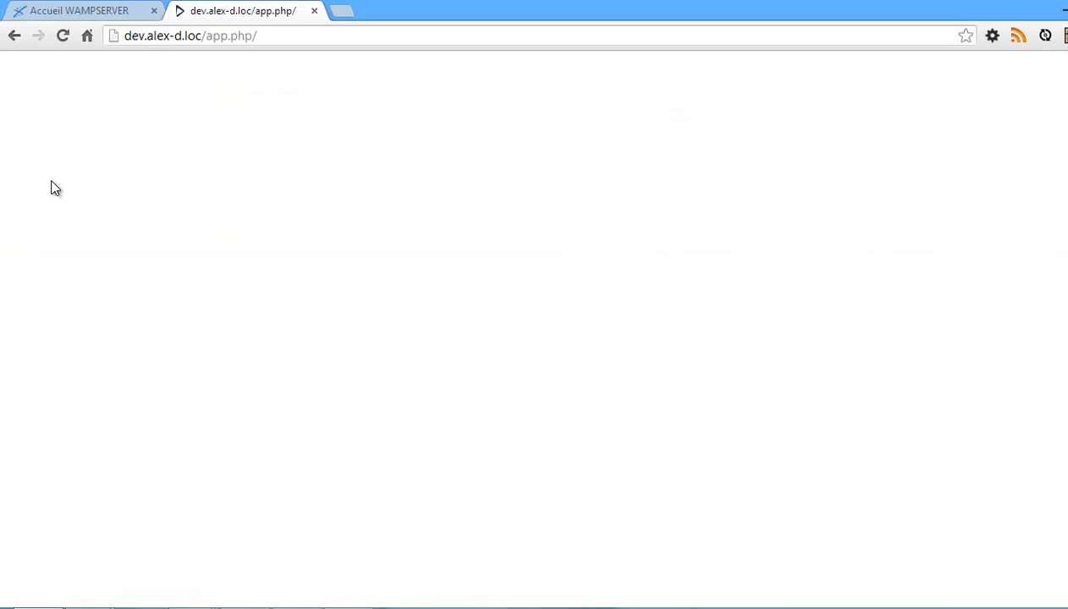
{"action": "left_click_drag", "start_coordinate": [278, 36], "coordinate": [211, 35]}
{"action": "left_click", "coordinate": [283, 37]}
{"action": "type", "text": "_dev"}
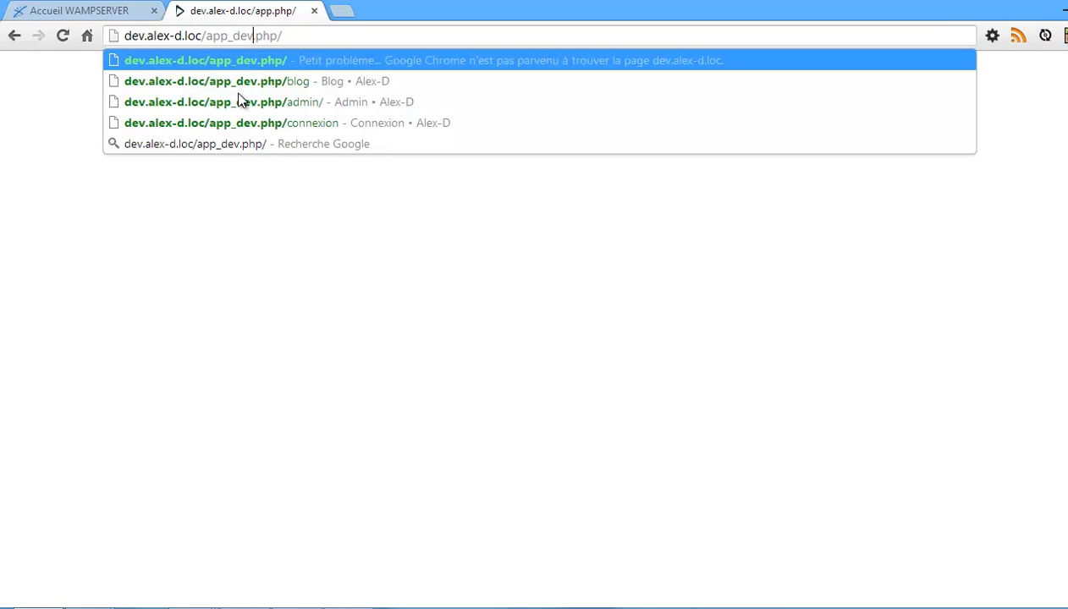
{"action": "key", "text": "Return"}
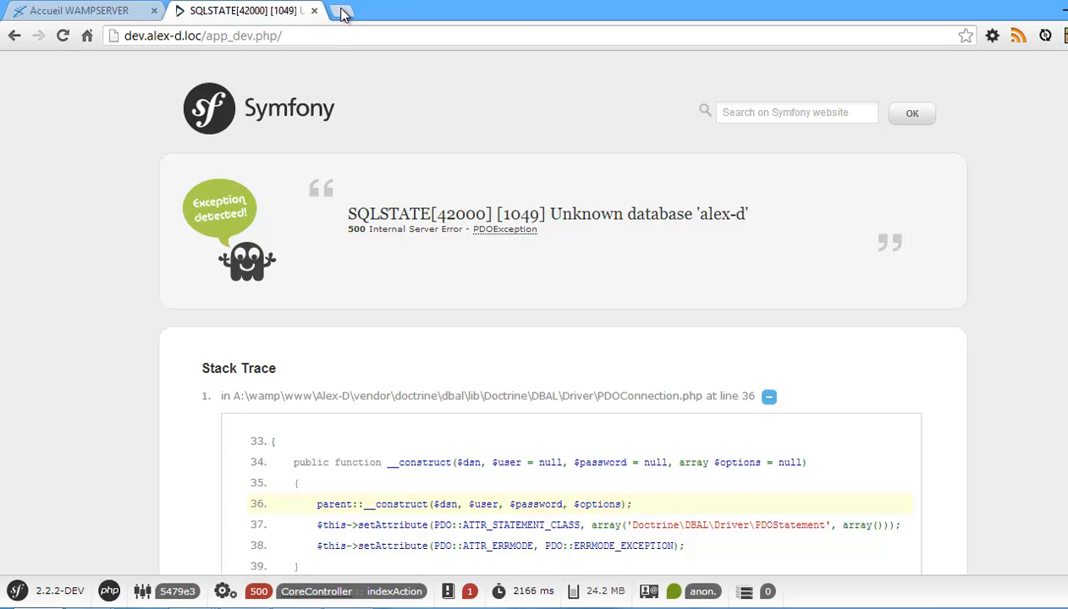
Open localhost/Alex-D/web/app_dev.php in a separate browser tab.
{"action": "left_click_drag", "start_coordinate": [202, 36], "coordinate": [123, 37]}
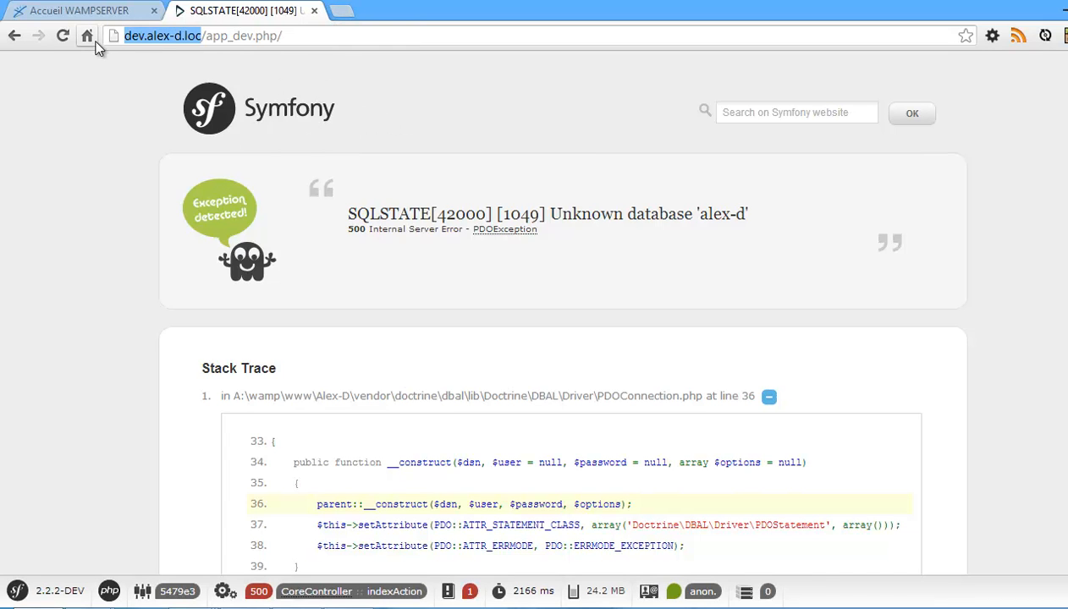
{"action": "type", "text": "localho"}
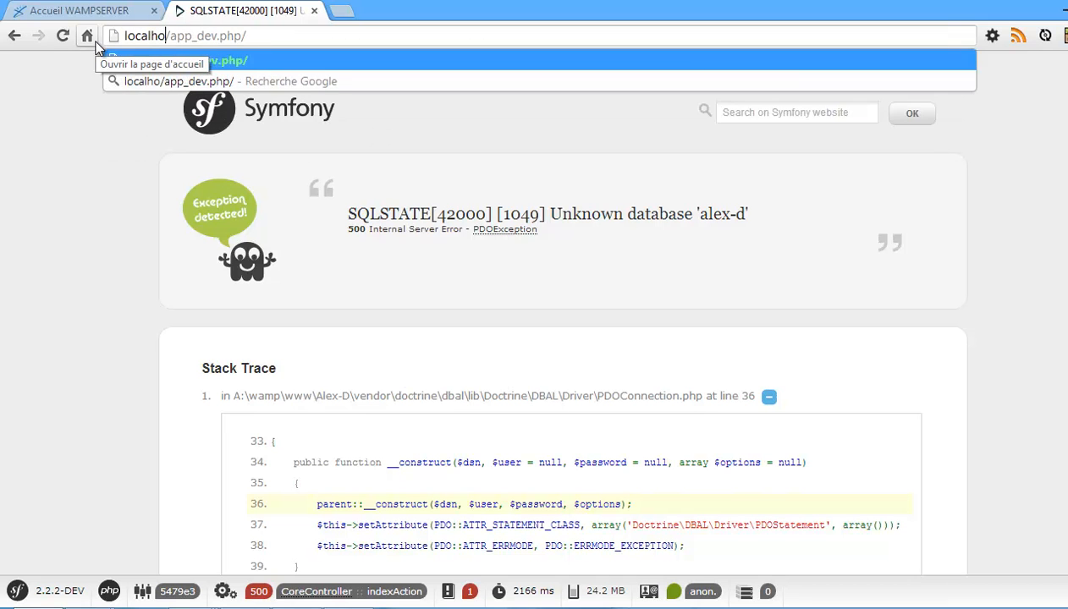
{"action": "type", "text": "st"}
{"action": "key", "text": "BackSpace"}
{"action": "type", "text": "t/Alex-D/we"}
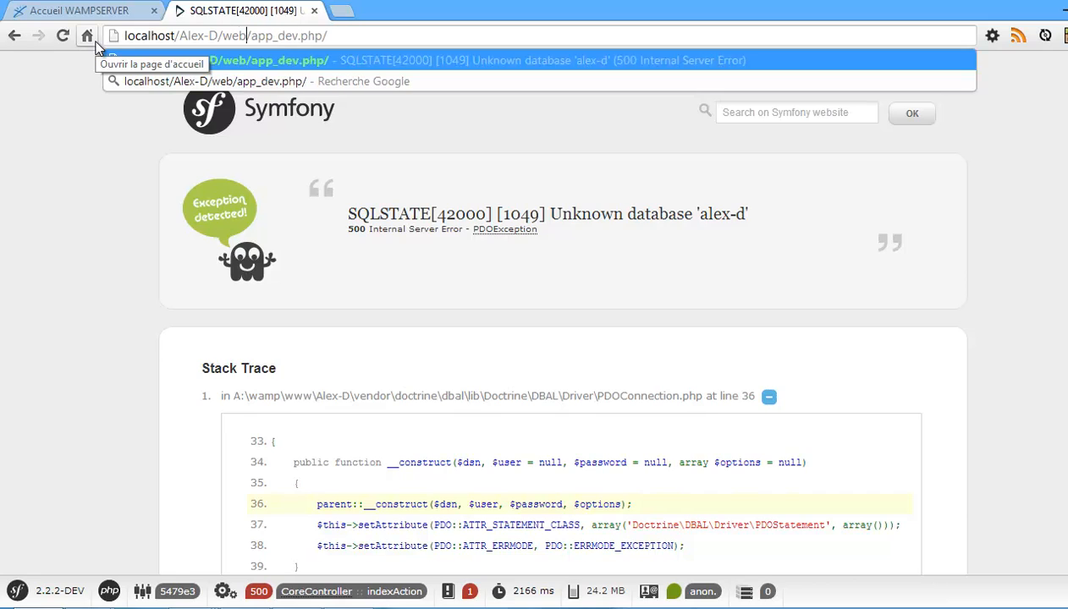
{"action": "type", "text": "b"}
{"action": "key", "text": "Return"}
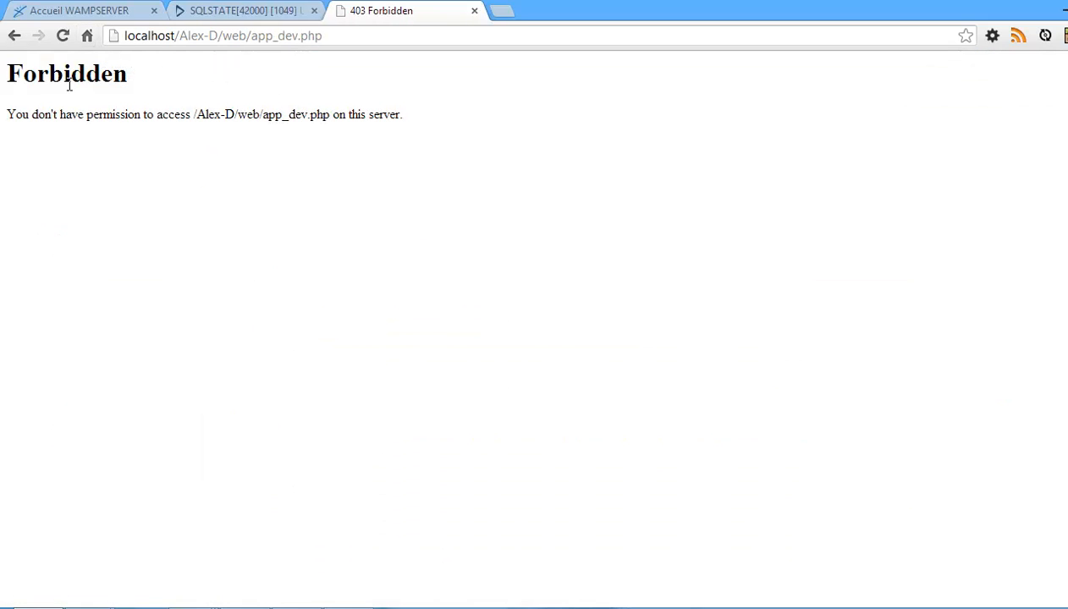
Compare the localhost project page with the dev.alex-d.loc page and the WampServer home page, checking the host in each address.
{"action": "left_click_drag", "start_coordinate": [9, 74], "coordinate": [169, 88]}
{"action": "left_click", "coordinate": [160, 81]}
{"action": "left_click", "coordinate": [225, 10]}
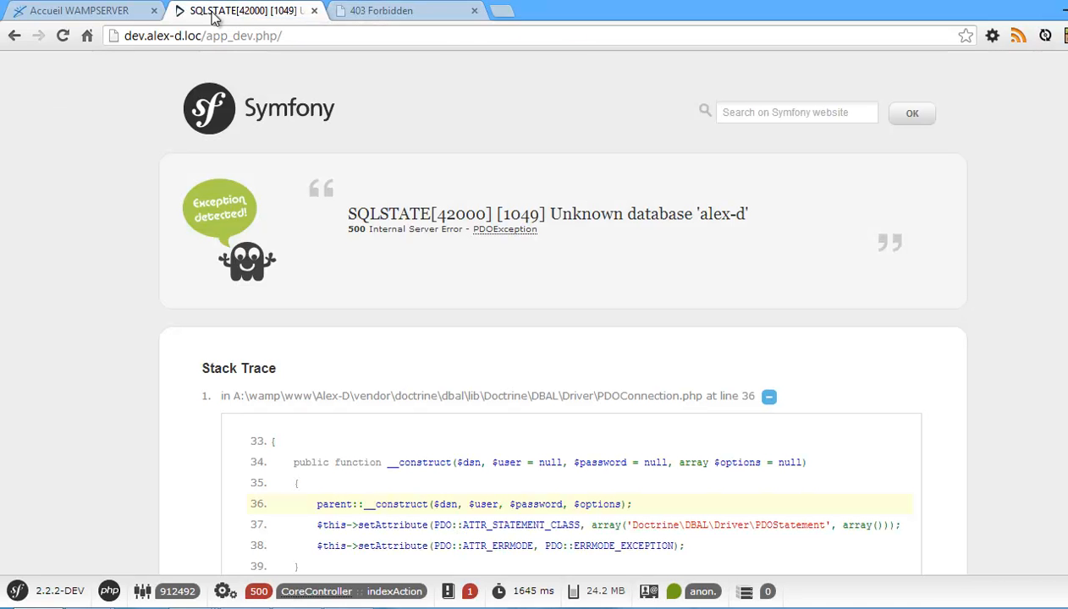
{"action": "left_click_drag", "start_coordinate": [201, 35], "coordinate": [84, 34]}
{"action": "left_click", "coordinate": [125, 94]}
{"action": "left_click", "coordinate": [88, 10]}
{"action": "left_click", "coordinate": [147, 36]}
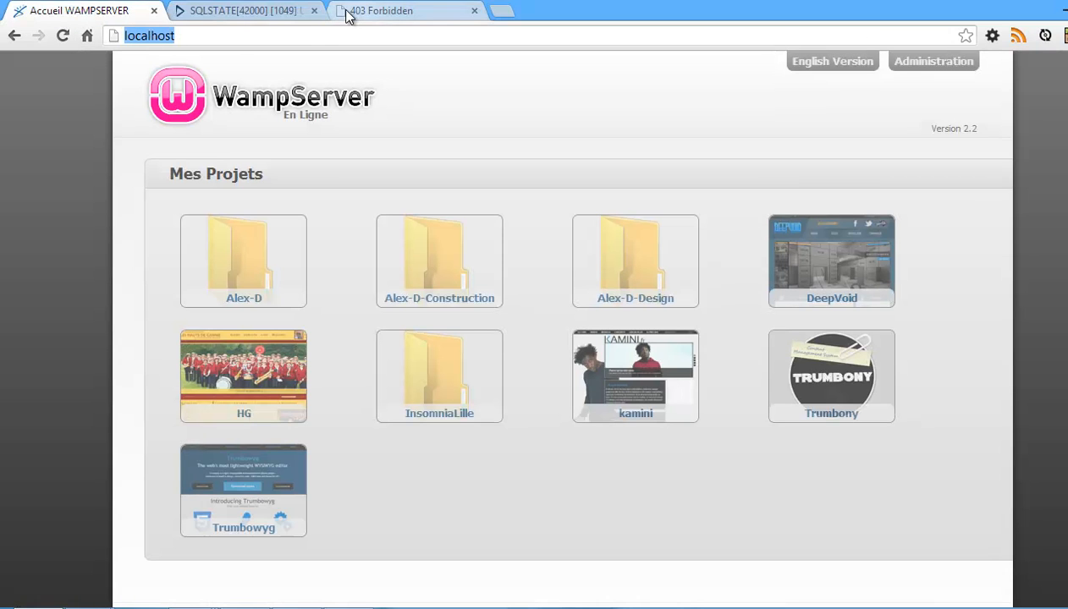
Replace localhost with 127.0.0.1 in the project page's address and load 127.0.0.1/Alex-D/web/app_dev.php.
{"action": "left_click", "coordinate": [381, 10]}
{"action": "left_click_drag", "start_coordinate": [173, 36], "coordinate": [114, 36]}
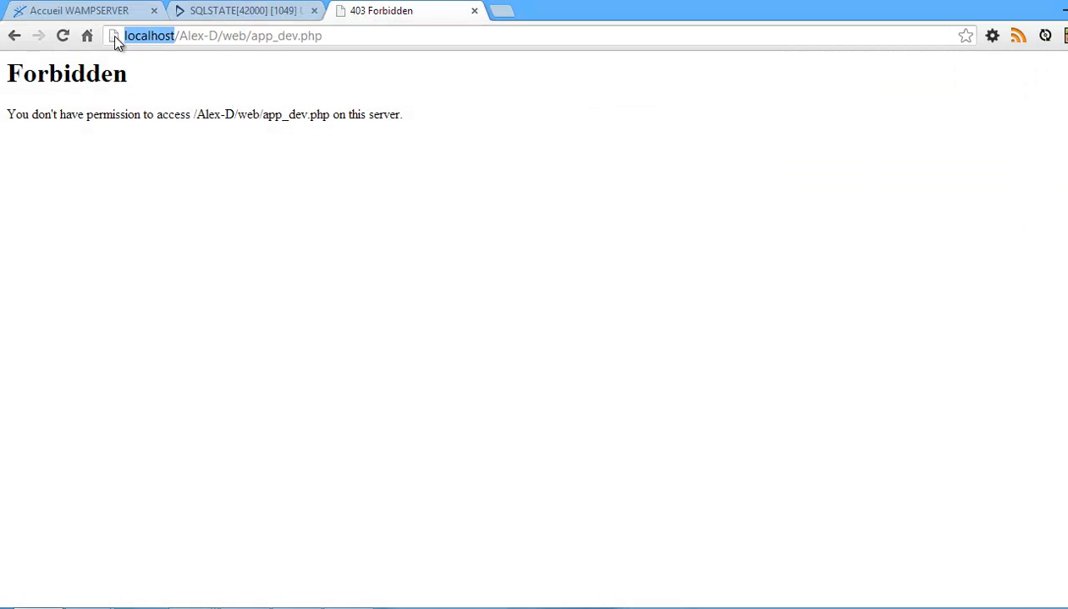
{"action": "type", "text": "127.0.0"}
{"action": "type", "text": ".1"}
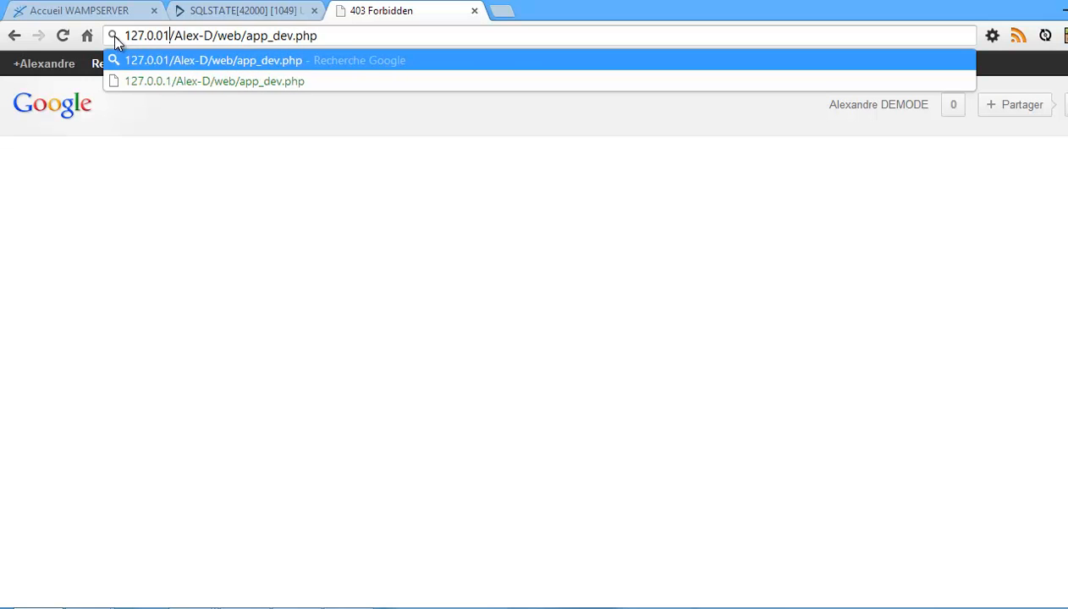
{"action": "key", "text": "Return"}
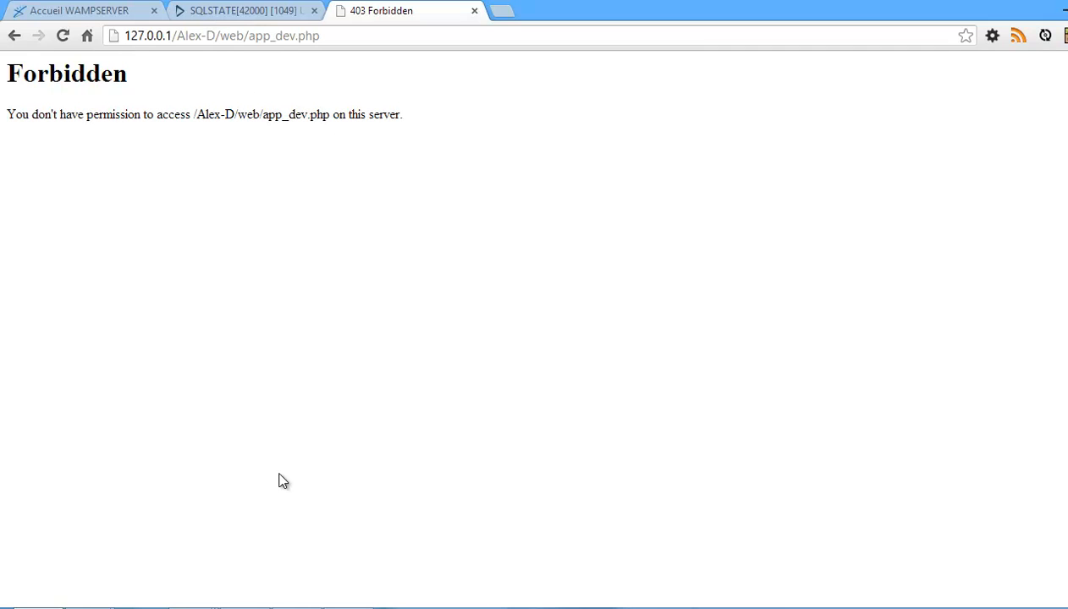
Return to Sublime Text and duplicate the dev.alex-d.loc VirtualHost block at the end of httpd-vhosts.conf.
{"action": "left_click", "coordinate": [296, 608]}
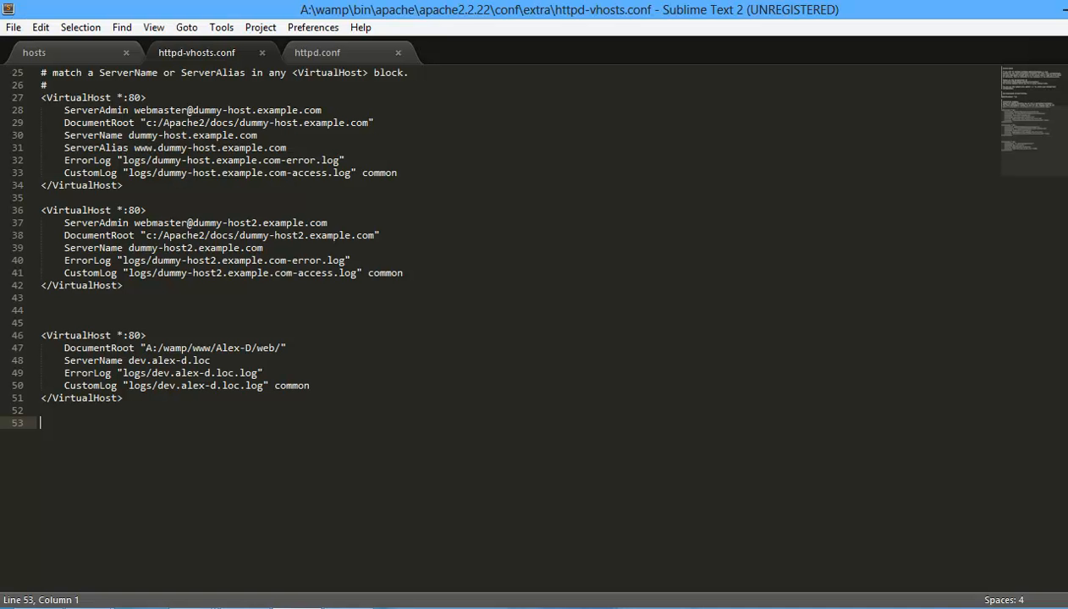
{"action": "left_click_drag", "start_coordinate": [123, 397], "coordinate": [30, 338]}
{"action": "key", "text": "ctrl+c"}
{"action": "left_click", "coordinate": [67, 421]}
{"action": "key", "text": "ctrl+v"}
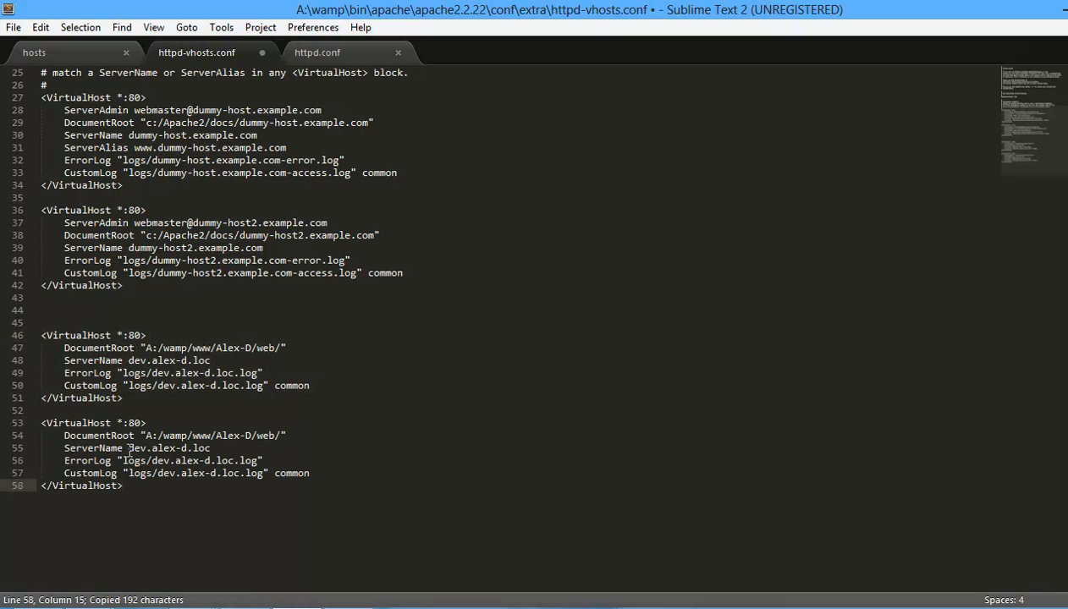
In the duplicated block, set the ServerName to localhost and the DocumentRoot to "A:/wamp/www/".
{"action": "left_click_drag", "start_coordinate": [129, 449], "coordinate": [211, 449]}
{"action": "type", "text": "localhost"}
{"action": "left_click_drag", "start_coordinate": [284, 434], "coordinate": [218, 437]}
{"action": "key", "text": "BackSpace"}
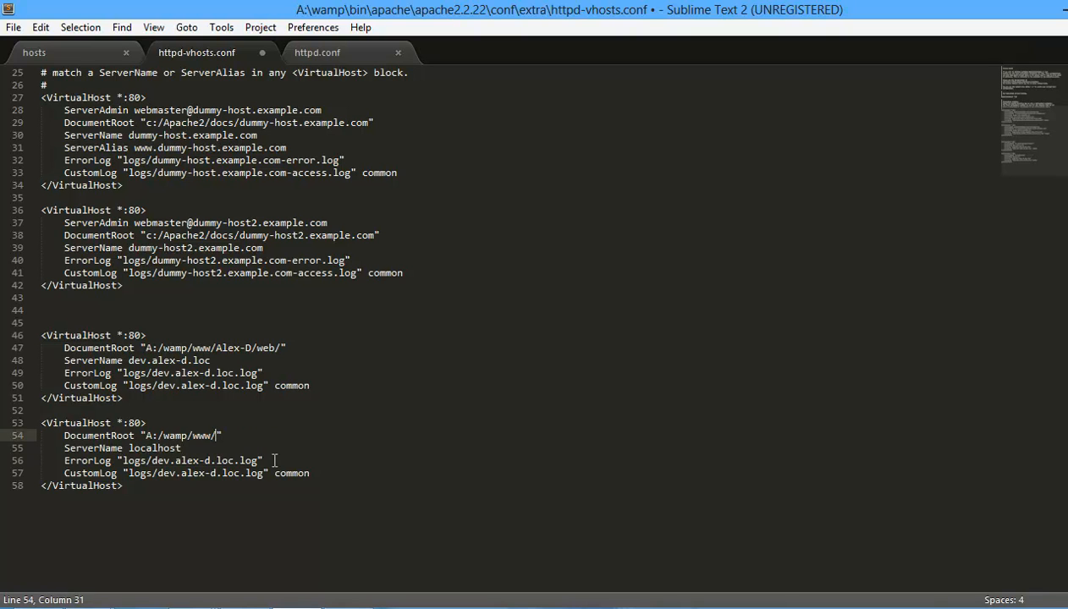
Add the line "ServerAlias 127.0.0.1" below the ServerName in the localhost VirtualHost block.
{"action": "left_click", "coordinate": [232, 447]}
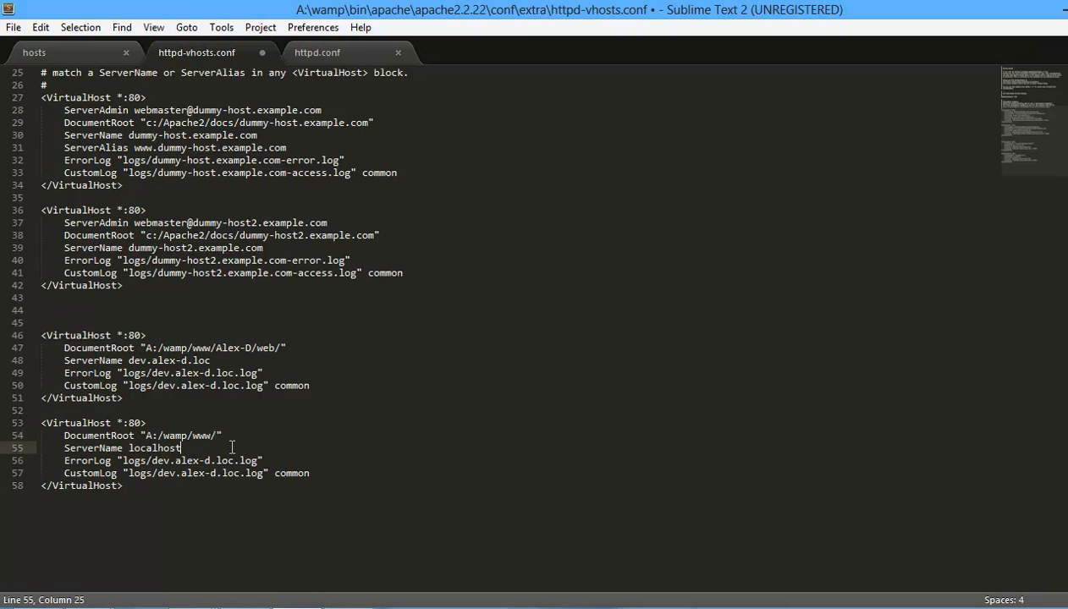
{"action": "key", "text": "Return"}
{"action": "type", "text": "Serve"}
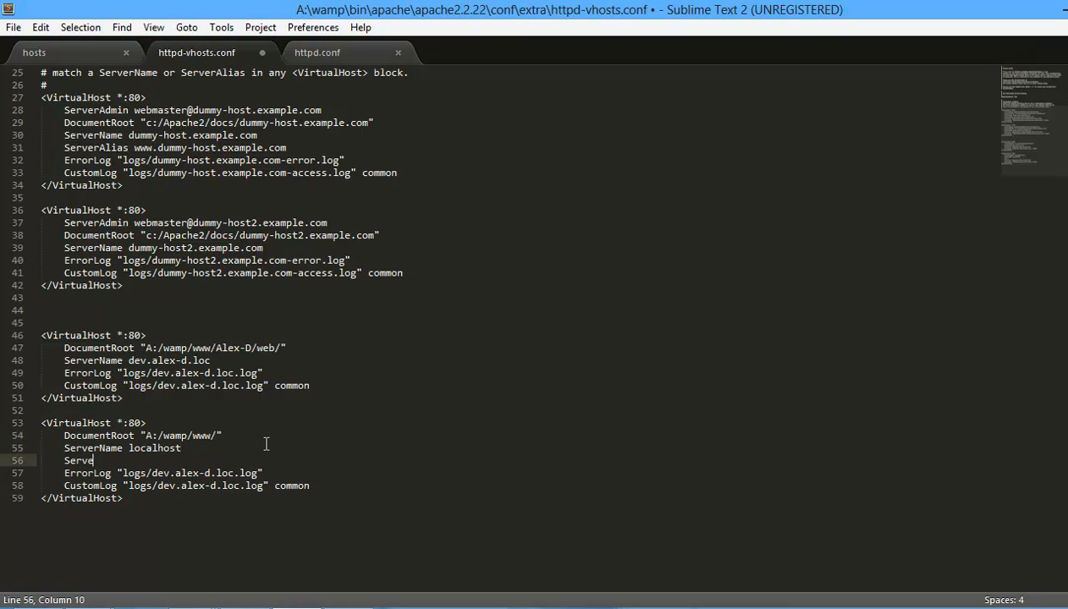
{"action": "type", "text": "rAlias"}
{"action": "double_click", "coordinate": [142, 448]}
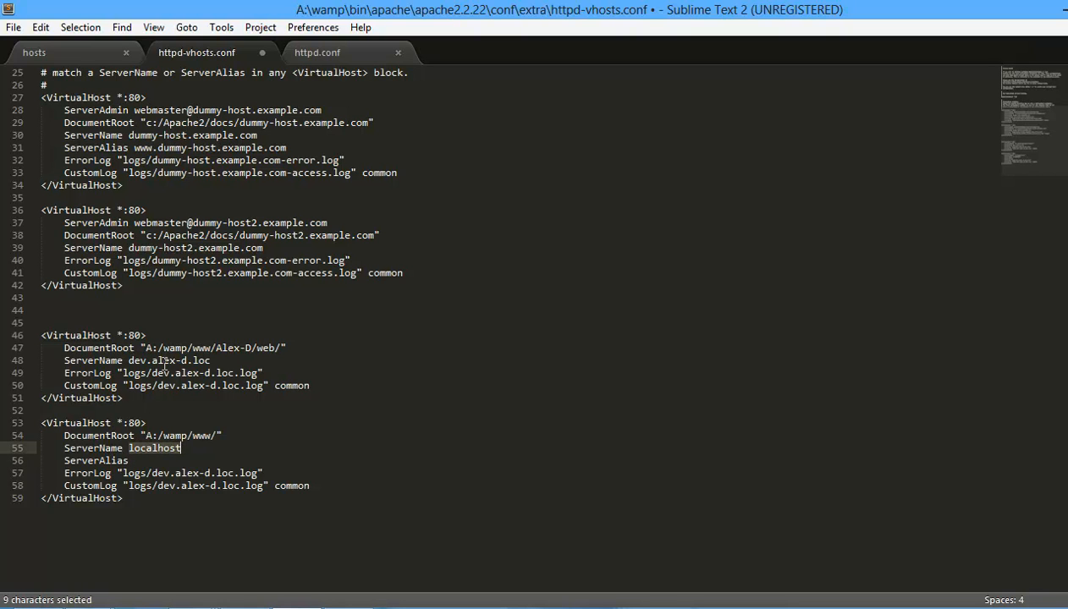
{"action": "left_click", "coordinate": [127, 461]}
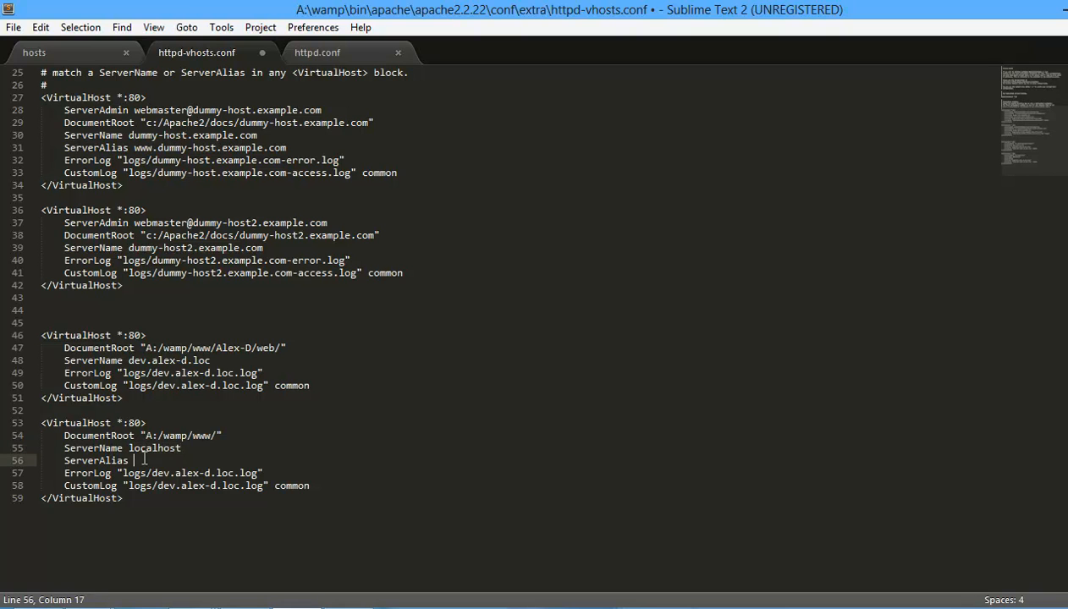
{"action": "key", "text": "Return"}
{"action": "left_click", "coordinate": [149, 459]}
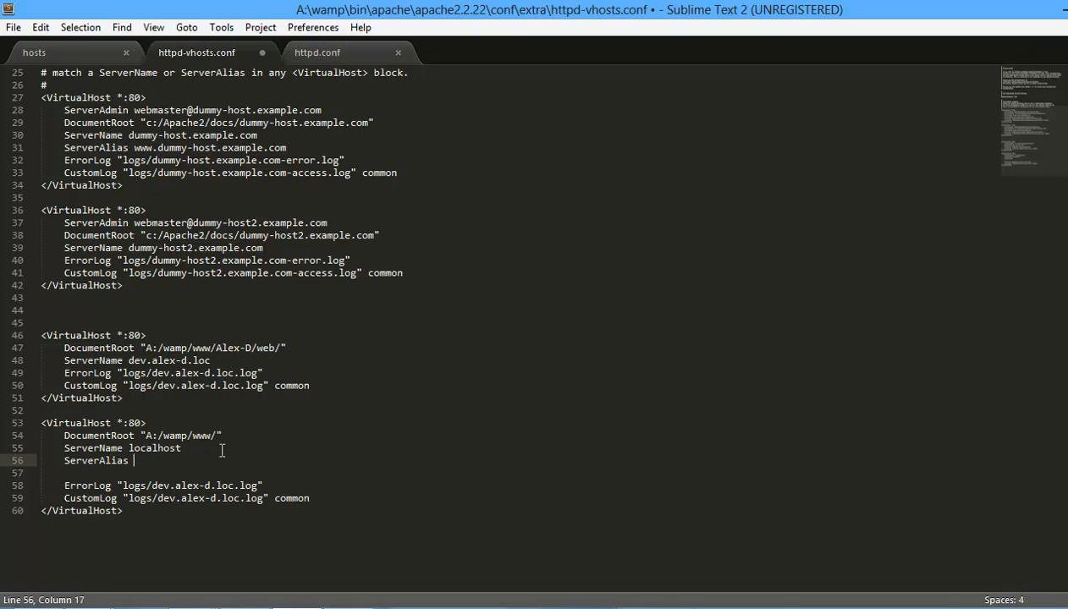
{"action": "type", "text": "127.0.0"}
Delete the blank line and the ErrorLog and CustomLog lines from the localhost VirtualHost block and save httpd-vhosts.conf.
{"action": "left_click_drag", "start_coordinate": [319, 500], "coordinate": [311, 465]}
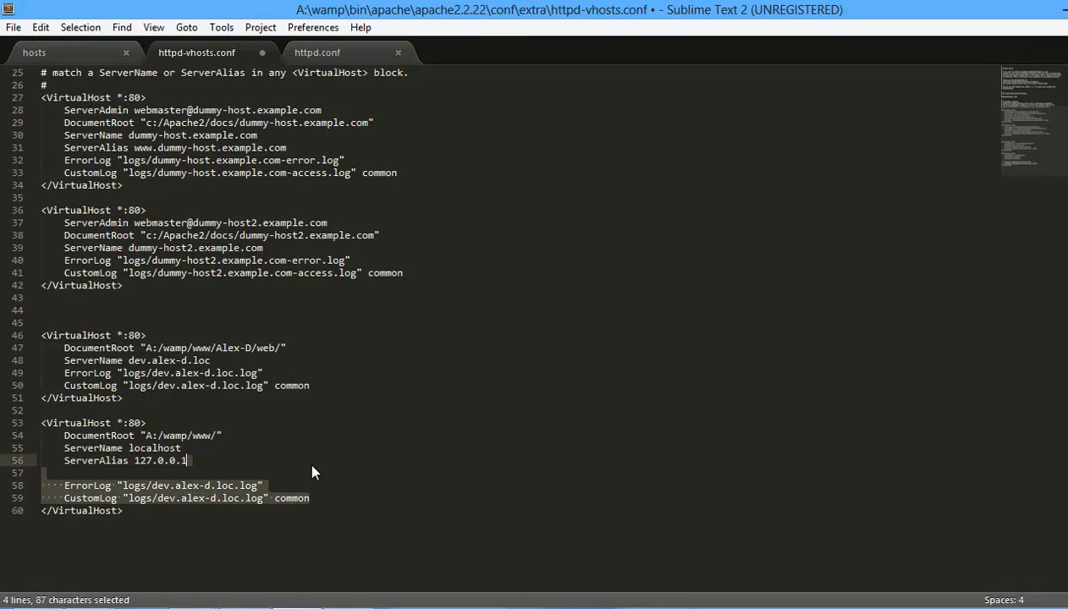
{"action": "key", "text": "BackSpace"}
{"action": "key", "text": "ctrl+s"}
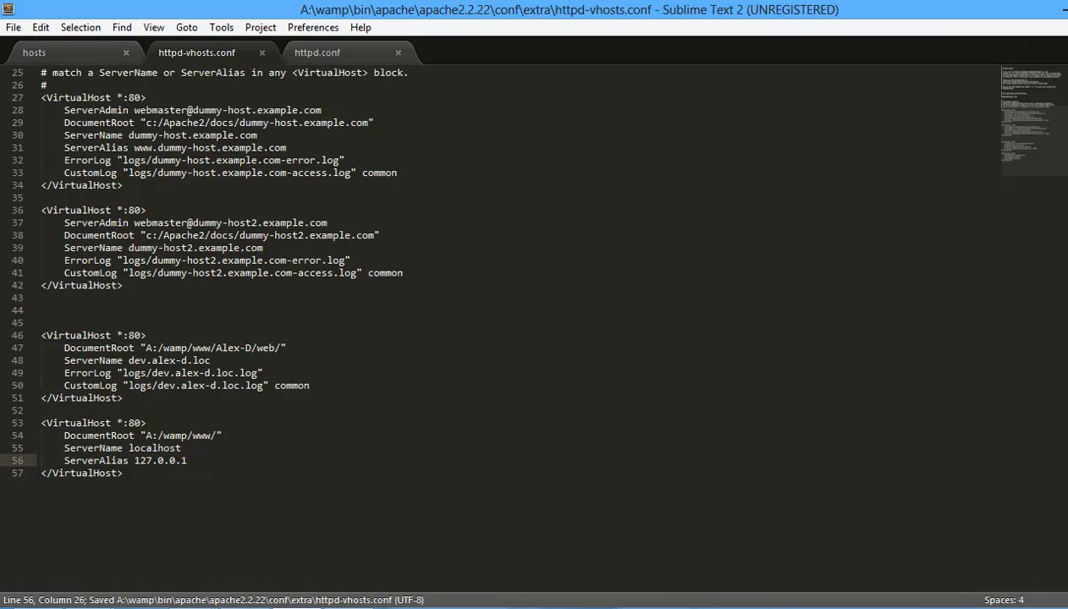
Restart all WampServer services and check the WampServer status in the system tray.
{"action": "left_click", "coordinate": [915, 605]}
{"action": "left_click", "coordinate": [916, 538]}
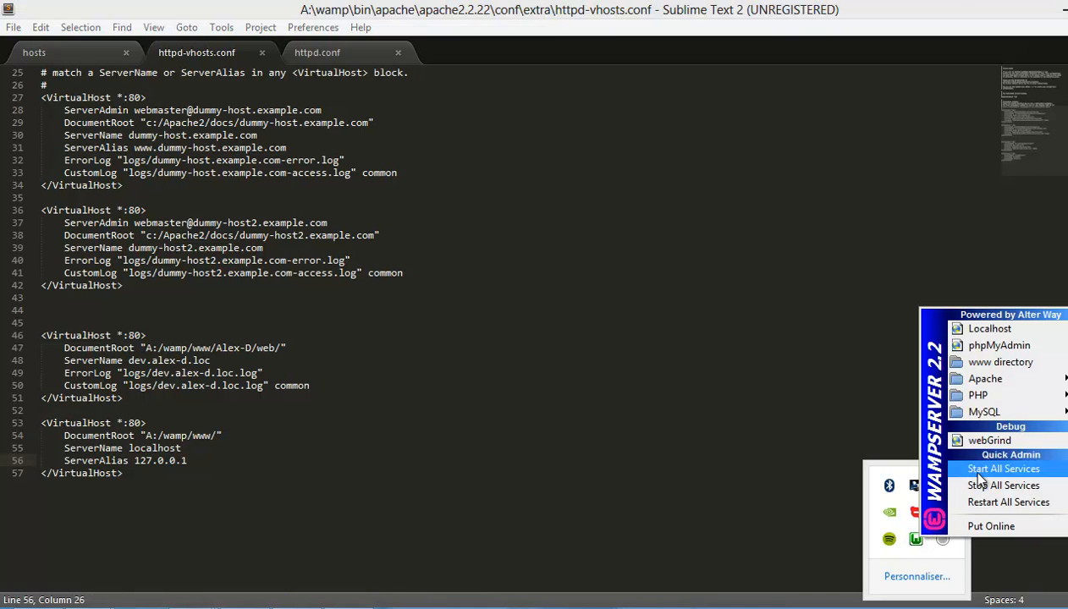
{"action": "left_click", "coordinate": [969, 499]}
{"action": "left_click", "coordinate": [916, 604]}
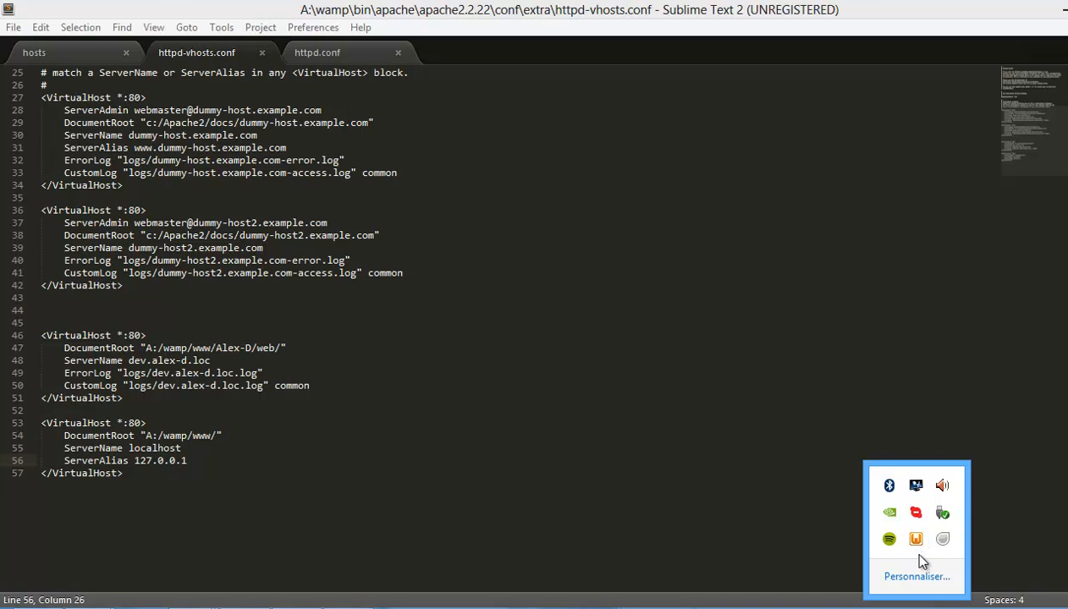
Switch to Chrome, reload the 127.0.0.1 project page and the localhost home page, and test 127.0.0.1 as the home page address.
{"action": "key", "text": "alt+Tab"}
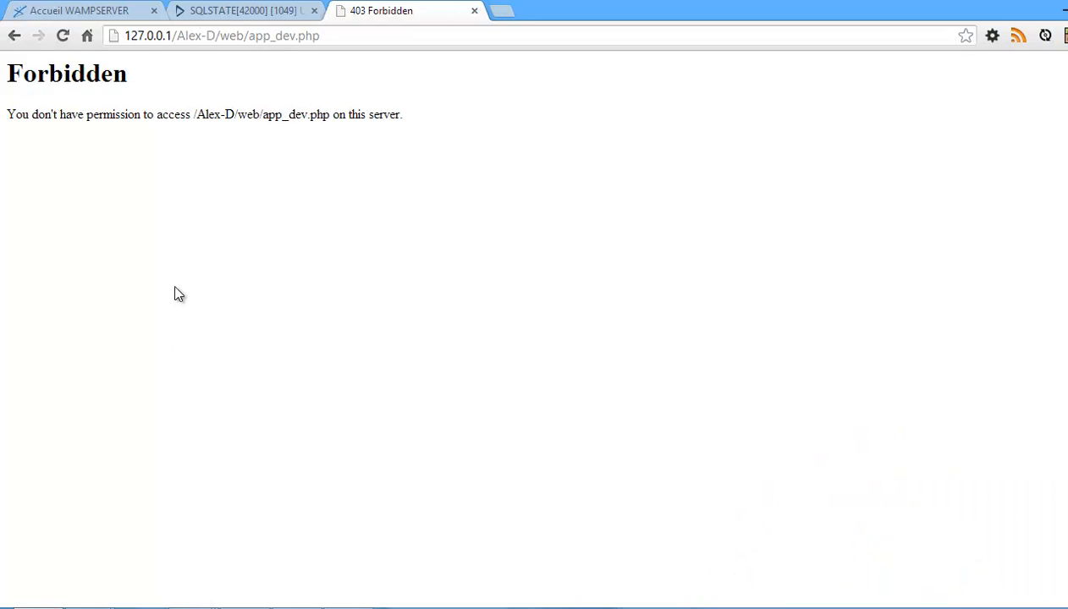
{"action": "left_click", "coordinate": [64, 36]}
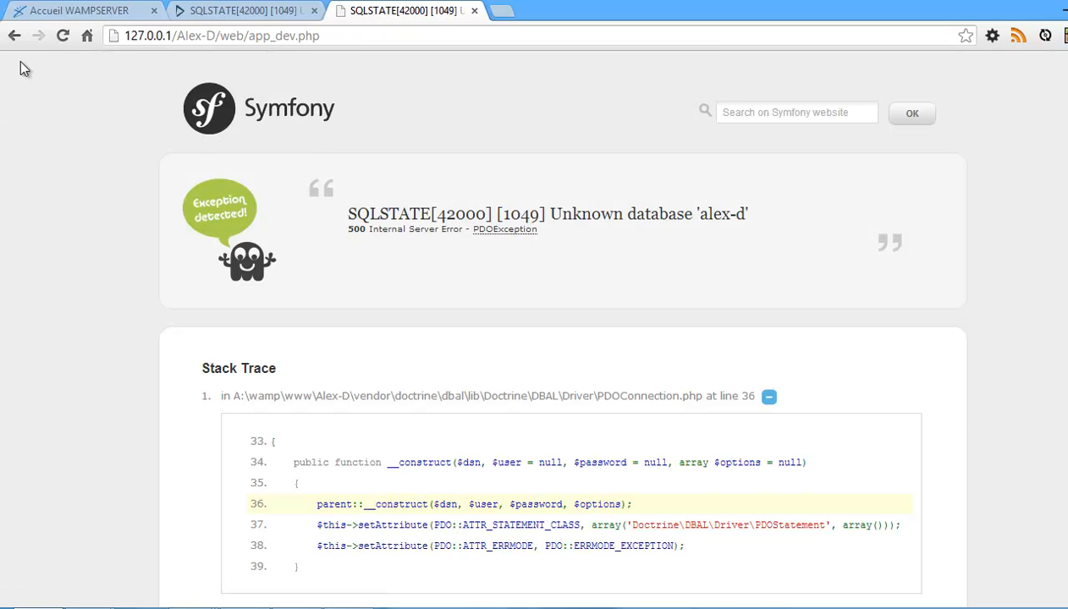
{"action": "left_click", "coordinate": [33, 10]}
{"action": "left_click", "coordinate": [63, 35]}
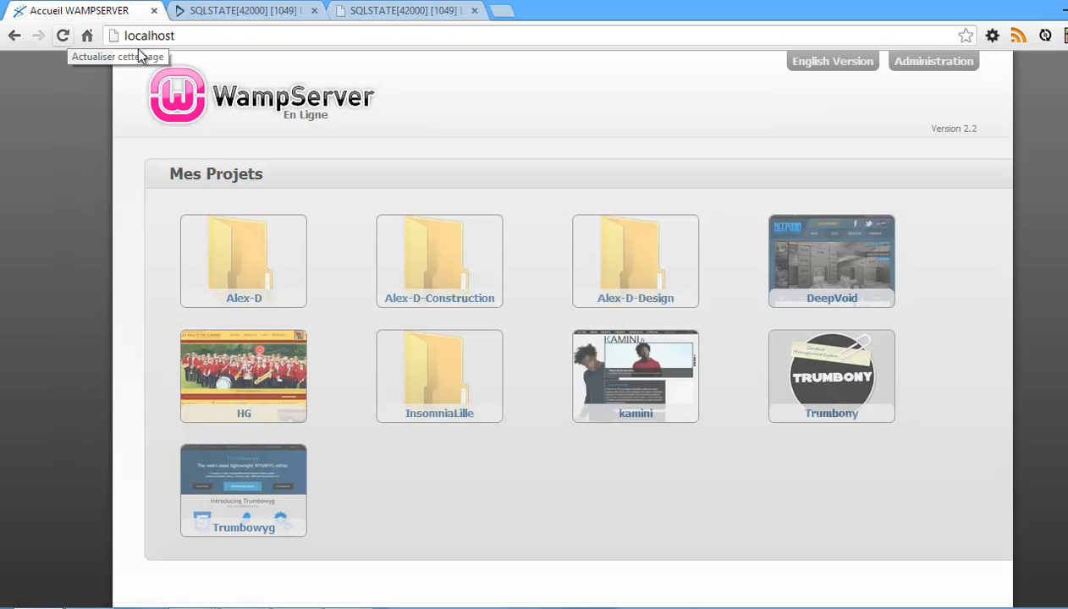
{"action": "type", "text": "127.0.0.1"}
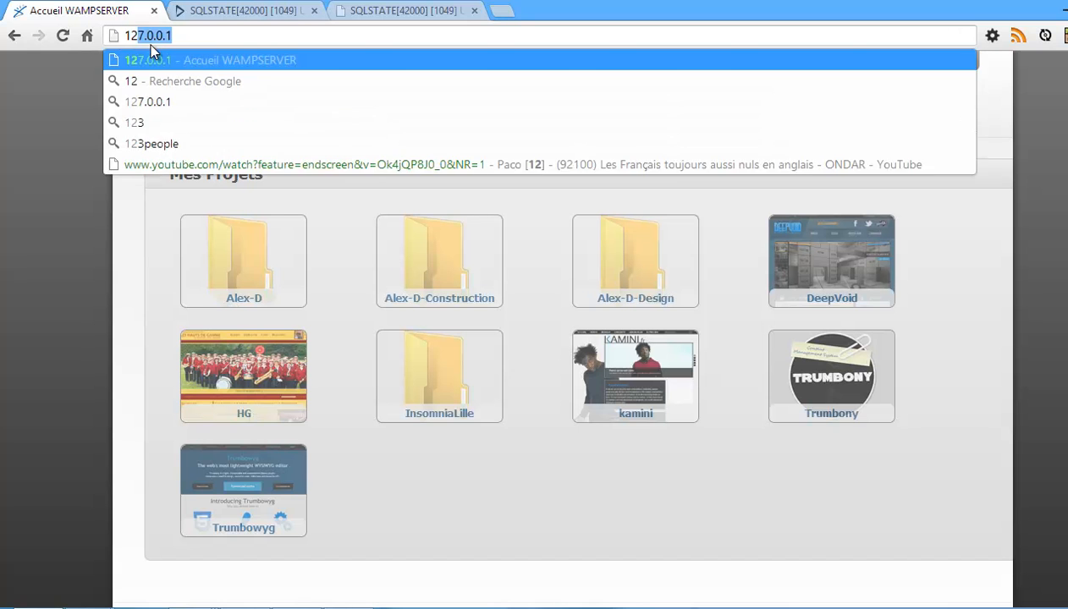
{"action": "key", "text": "Return"}
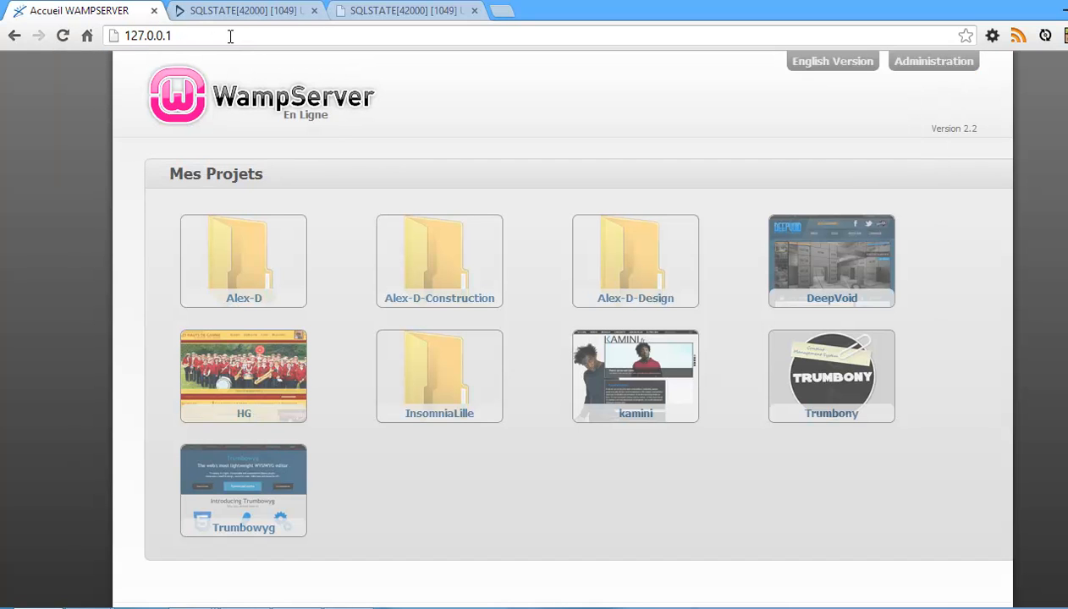
{"action": "key", "text": "alt+Left"}
Return to Sublime Text and search httpd.conf for "directory".
{"action": "key", "text": "alt+Tab"}
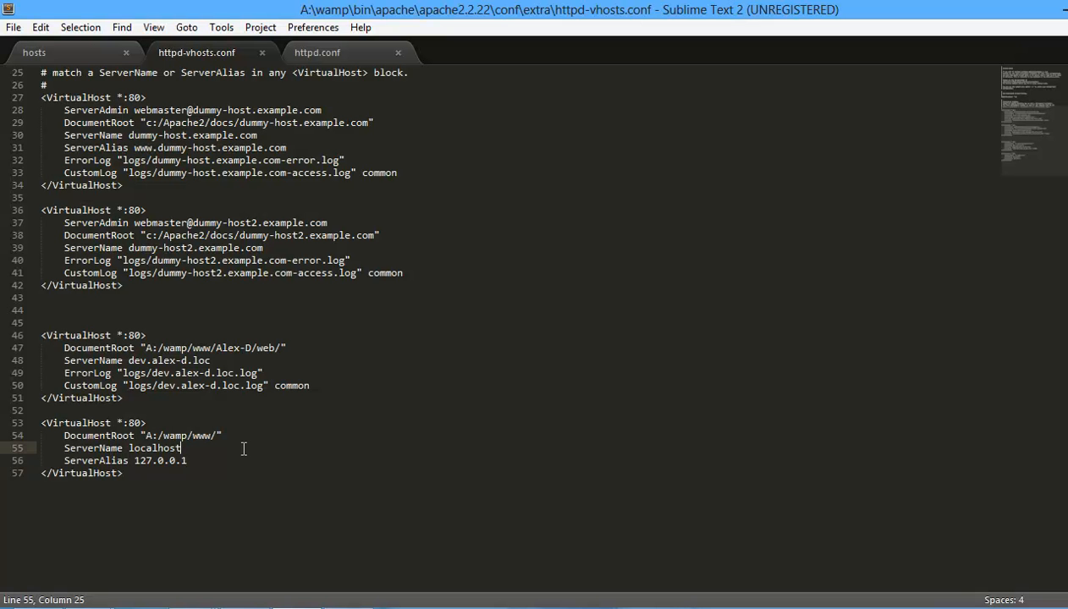
{"action": "left_click", "coordinate": [239, 456]}
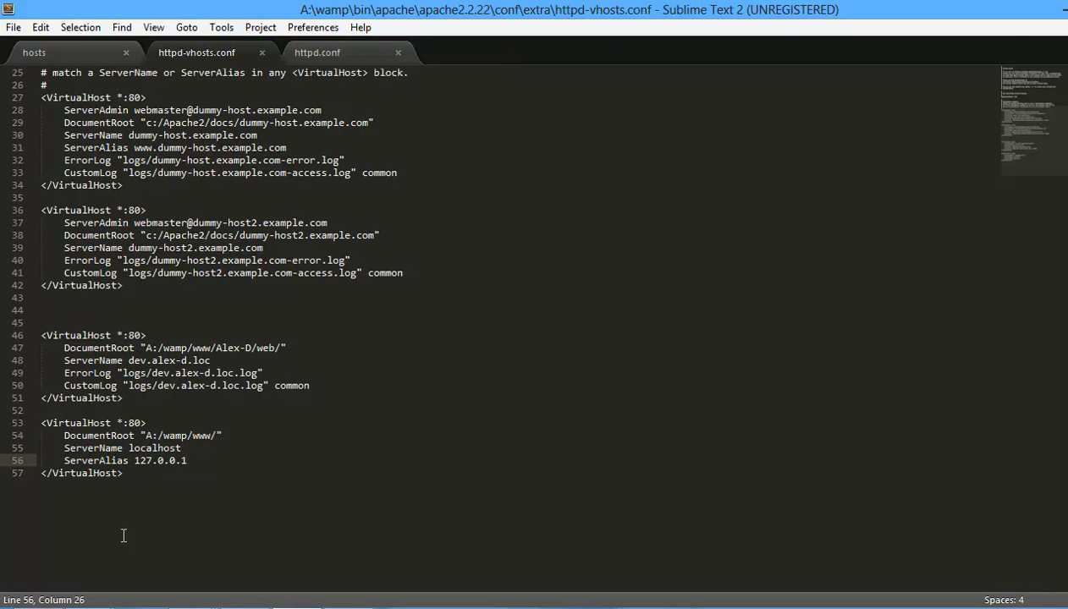
{"action": "left_click", "coordinate": [335, 55]}
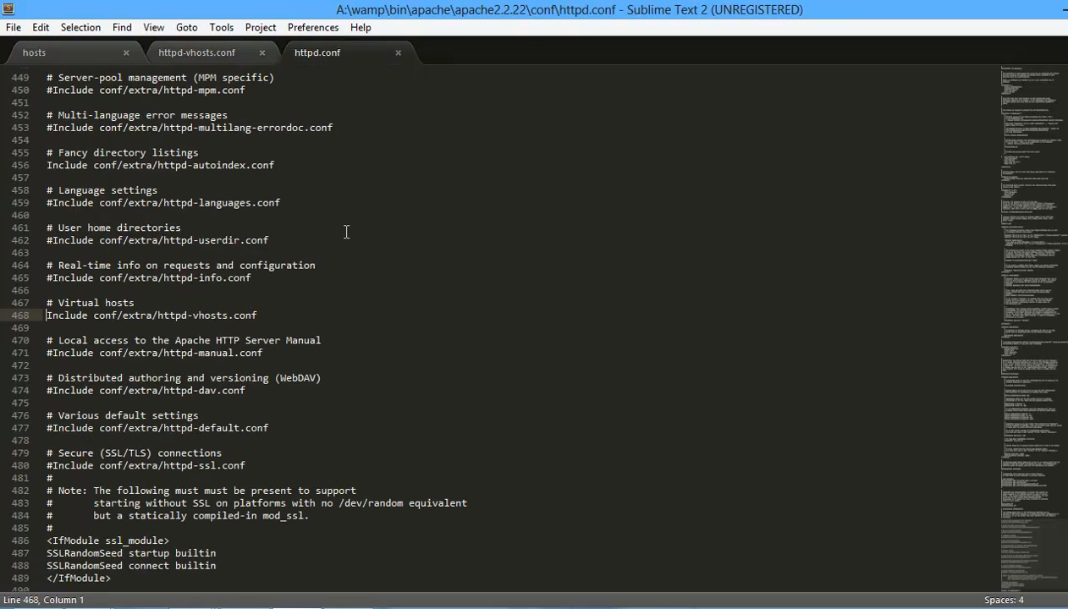
{"action": "key", "text": "ctrl+f"}
{"action": "type", "text": "vio"}
{"action": "key", "text": "BackSpace"}
{"action": "key", "text": "BackSpace"}
{"action": "key", "text": "BackSpace"}
{"action": "type", "text": "dictr"}
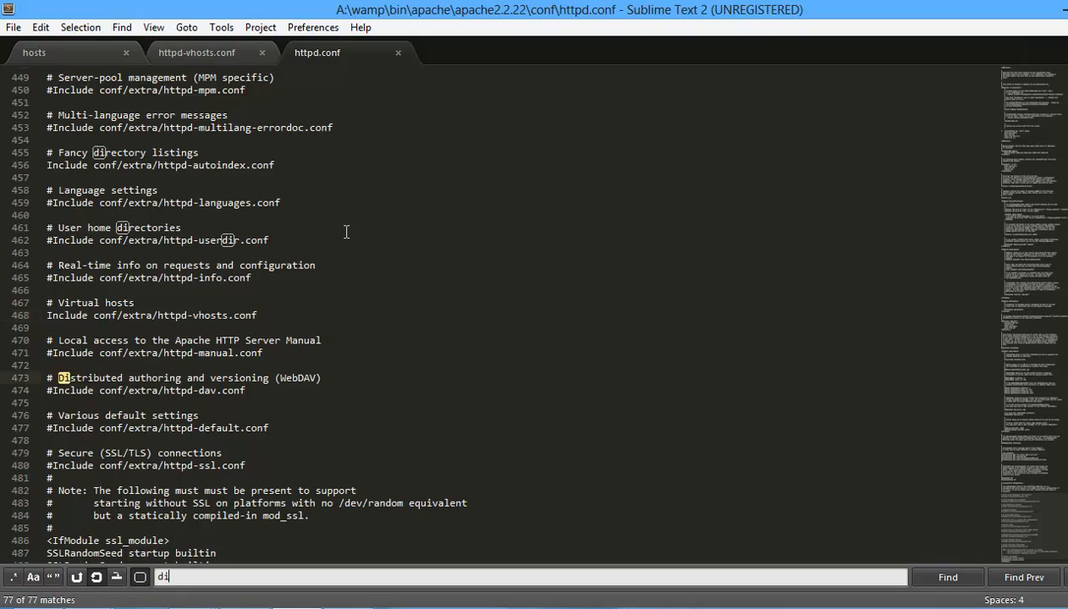
{"action": "key", "text": "BackSpace"}
{"action": "key", "text": "BackSpace"}
{"action": "type", "text": "rectory"}
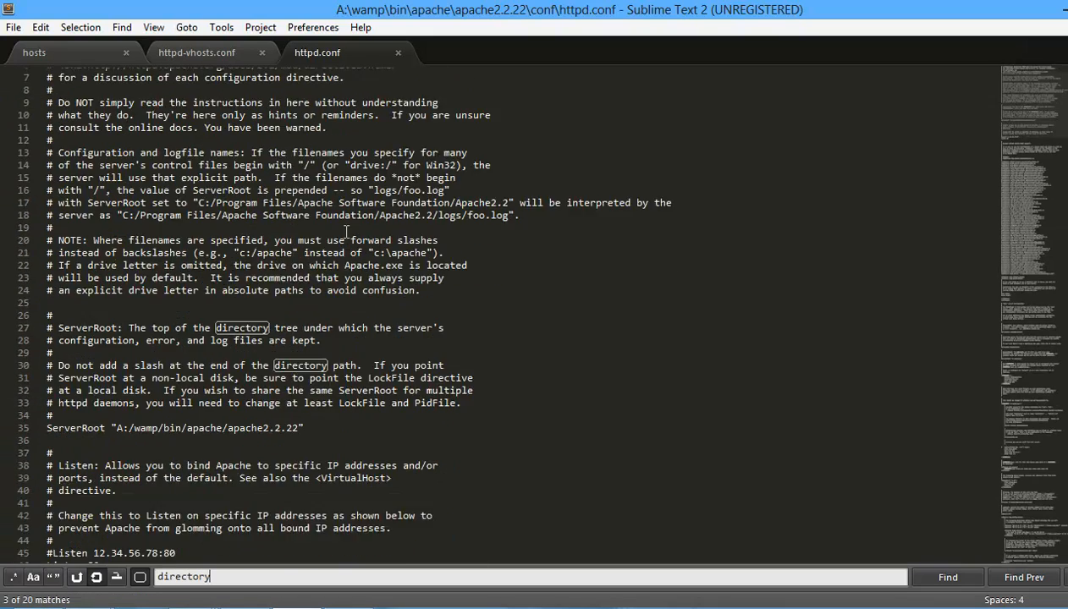
{"action": "key", "text": "Return"}
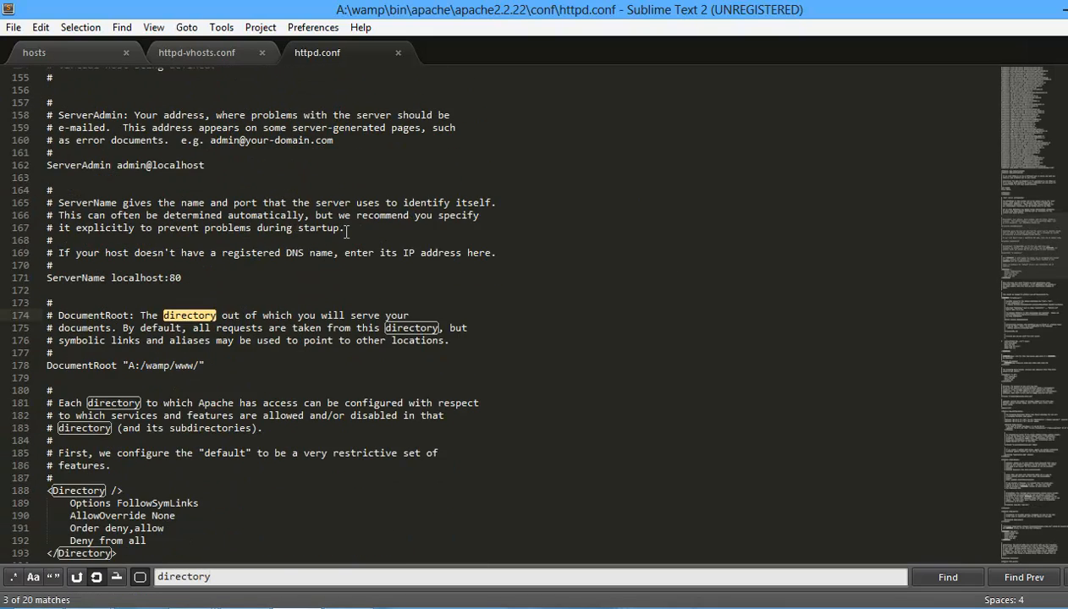
Examine the default <Directory /> block and the <Directory "A:/wamp/www/"> block with its access rules in httpd.conf.
{"action": "scroll", "coordinate": [237, 253], "scroll_direction": "down", "scroll_amount": 2}
{"action": "scroll", "coordinate": [238, 253], "scroll_direction": "down", "scroll_amount": 1}
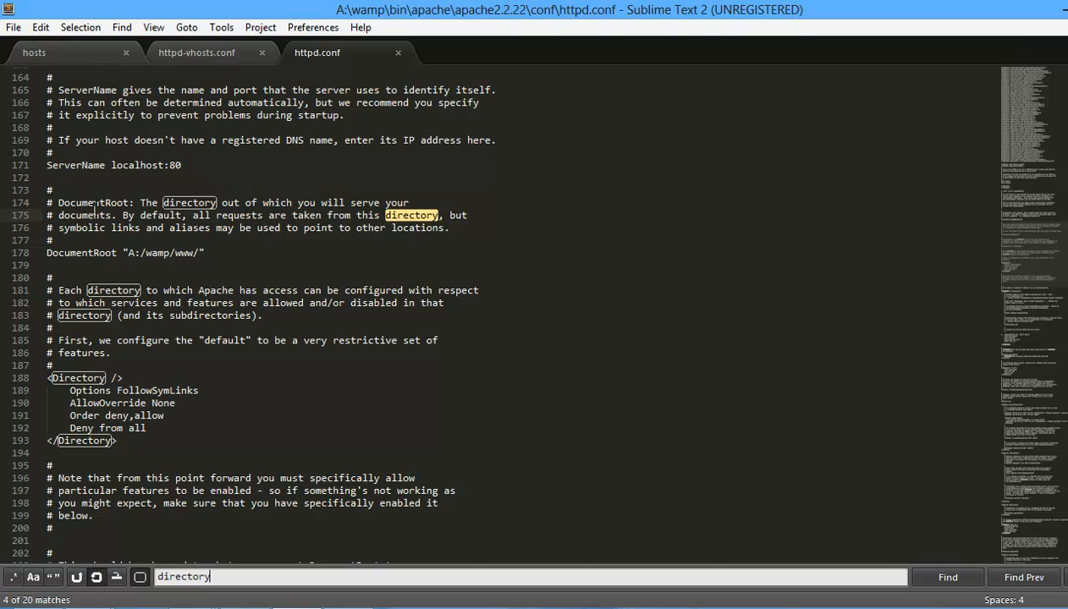
{"action": "left_click_drag", "start_coordinate": [48, 379], "coordinate": [138, 447]}
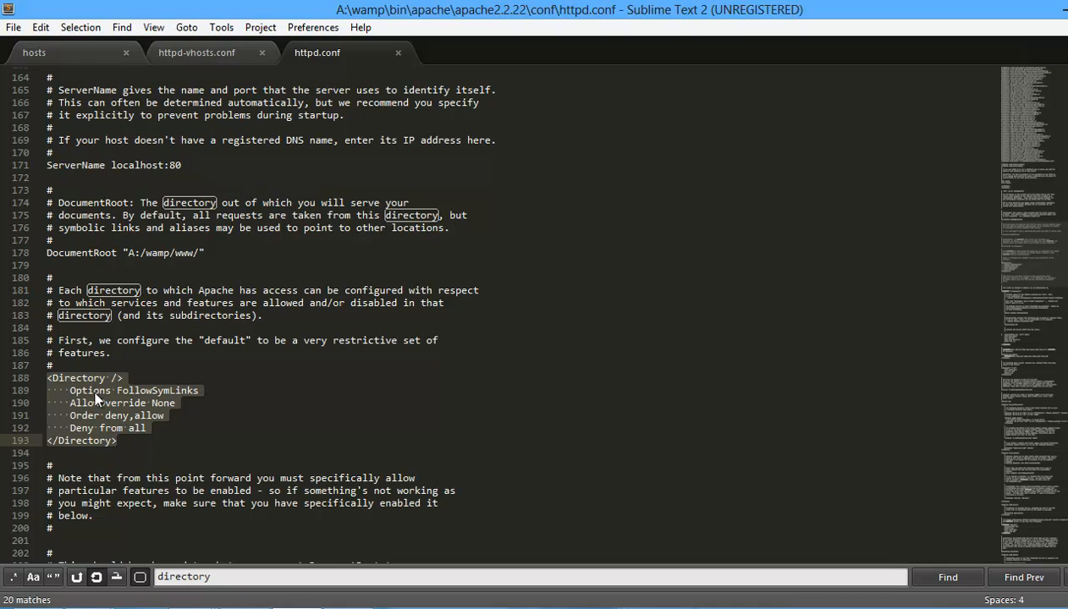
{"action": "scroll", "coordinate": [86, 388], "scroll_direction": "down", "scroll_amount": 1}
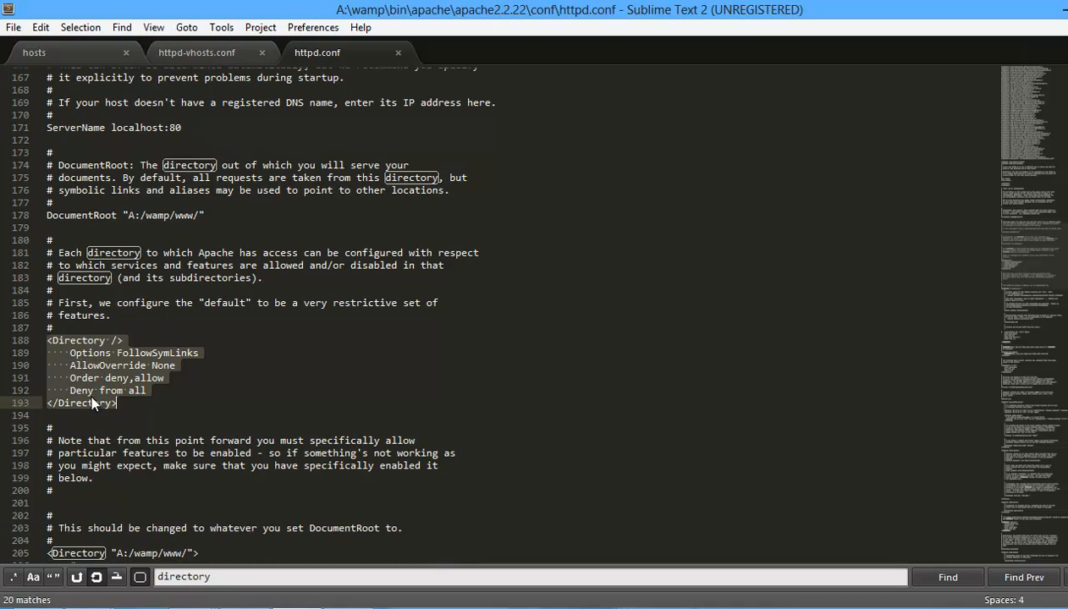
{"action": "scroll", "coordinate": [100, 345], "scroll_direction": "down", "scroll_amount": 3}
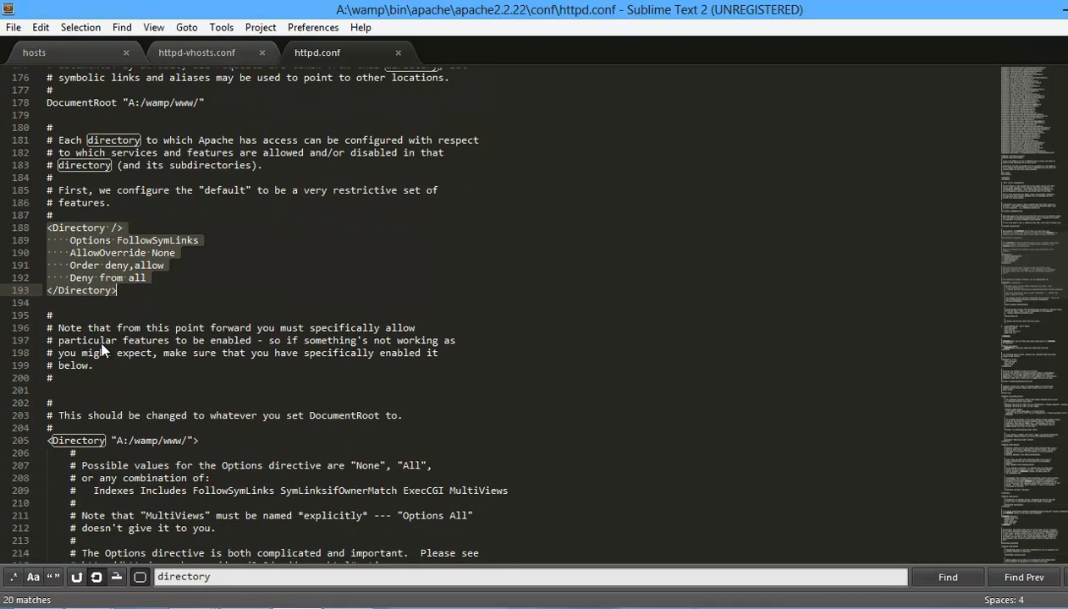
{"action": "scroll", "coordinate": [116, 255], "scroll_direction": "down", "scroll_amount": 3}
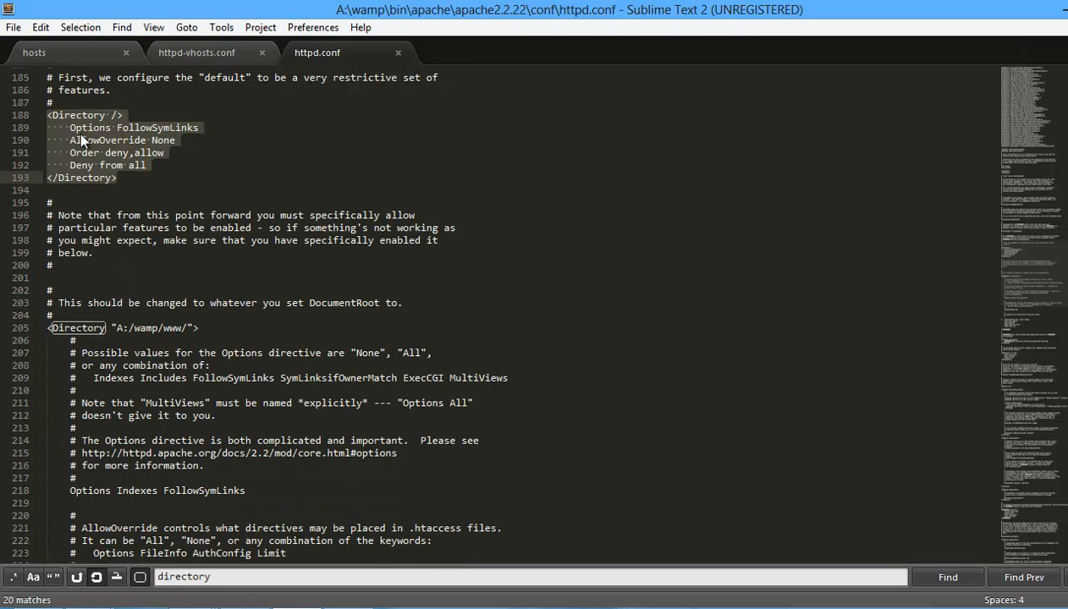
{"action": "left_click", "coordinate": [146, 113]}
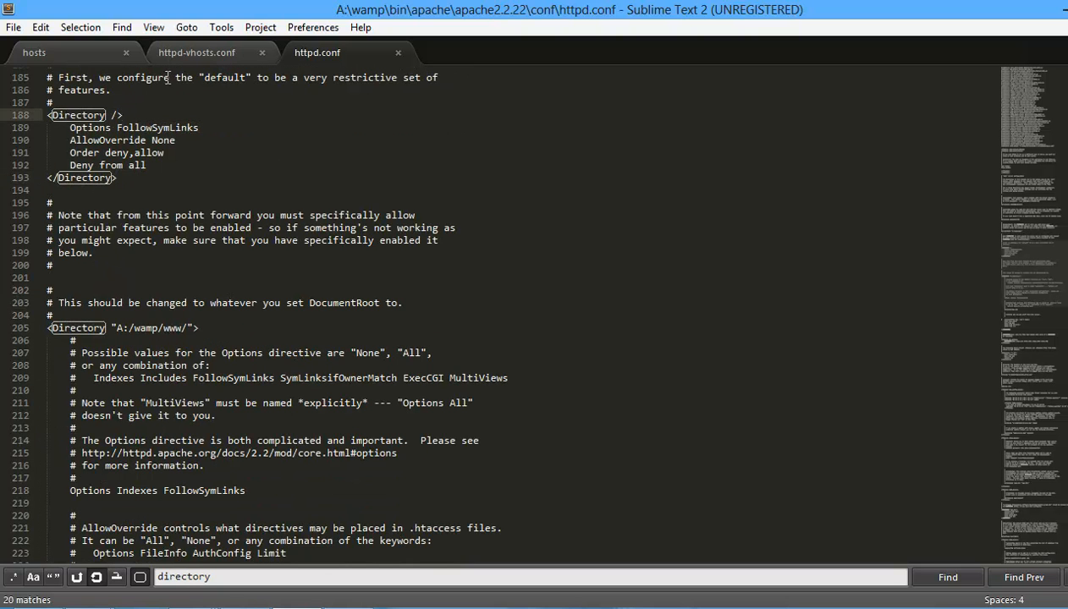
{"action": "scroll", "coordinate": [216, 174], "scroll_direction": "down", "scroll_amount": 4}
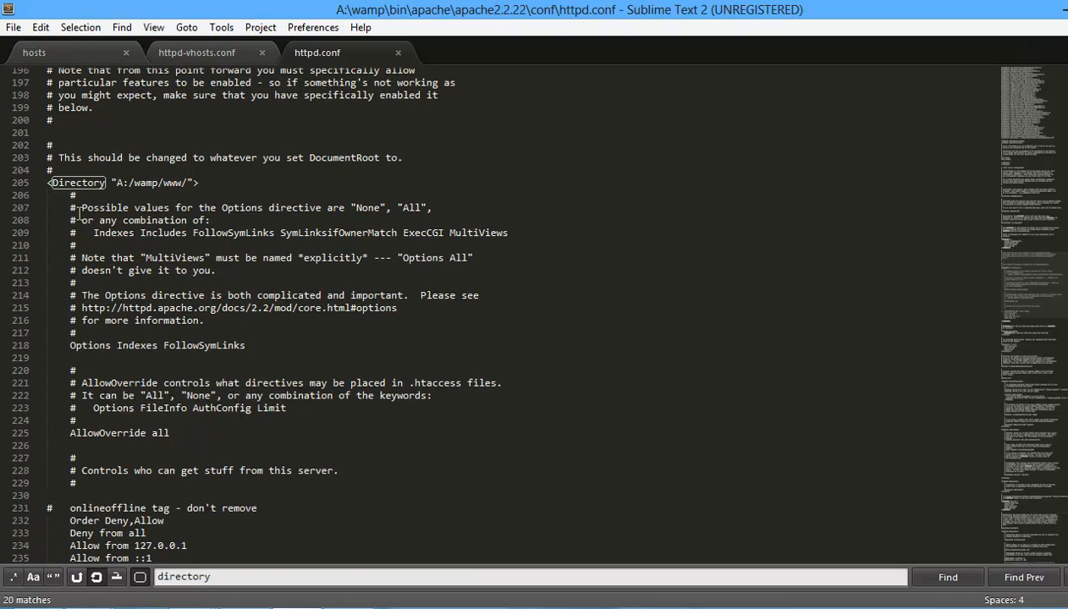
{"action": "left_click", "coordinate": [58, 178]}
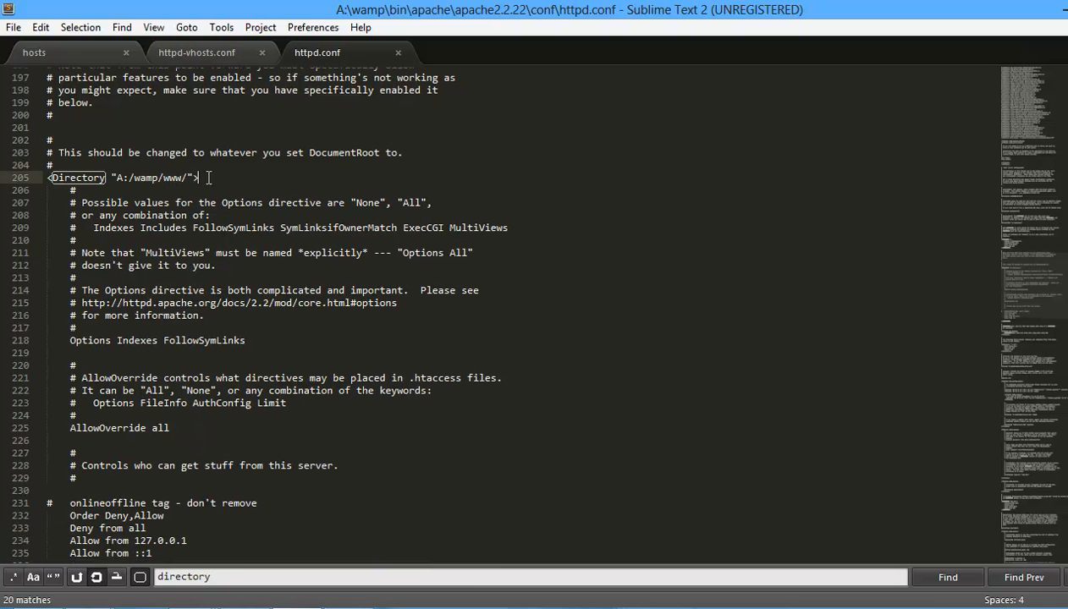
{"action": "left_click", "coordinate": [204, 178]}
{"action": "scroll", "coordinate": [205, 178], "scroll_direction": "down", "scroll_amount": 1}
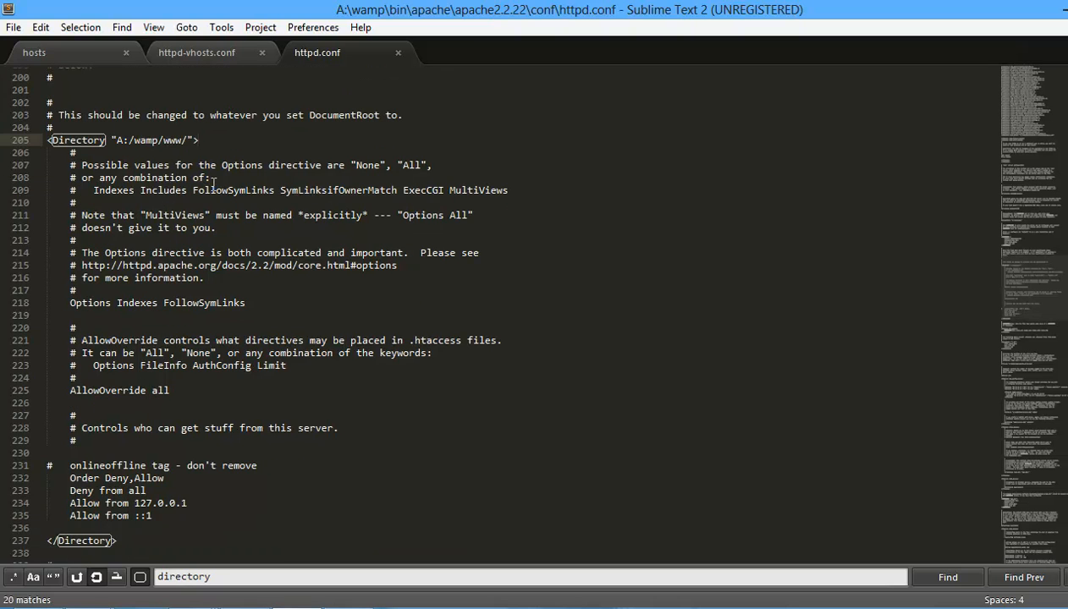
Copy the <Directory "A:/wamp/www/"> opening tag from httpd.conf into the dev.alex-d.loc VirtualHost block, between ServerName and ErrorLog.
{"action": "left_click_drag", "start_coordinate": [200, 141], "coordinate": [38, 143]}
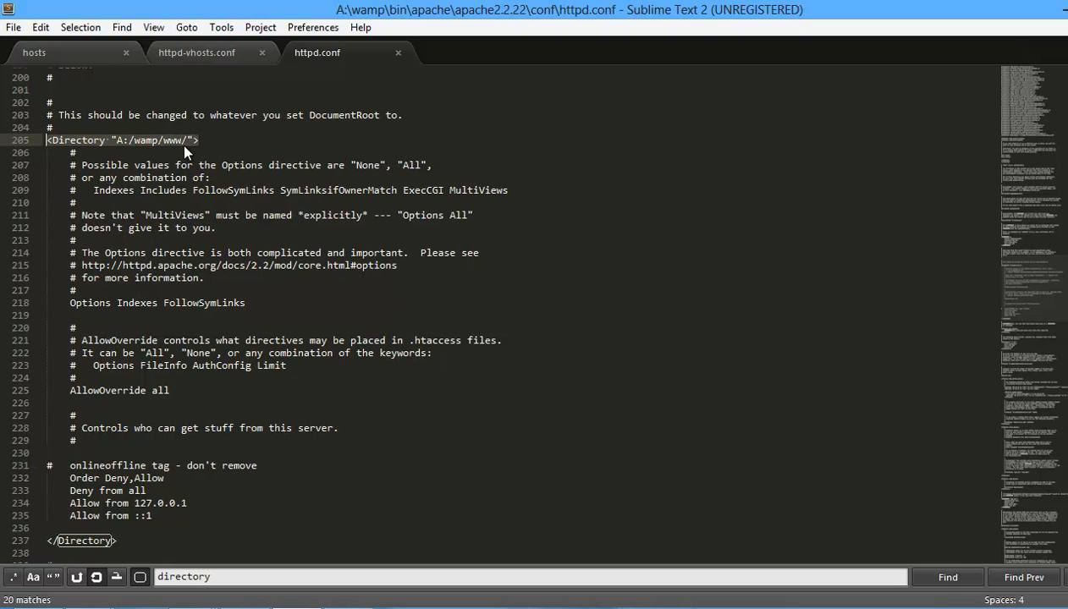
{"action": "key", "text": "ctrl+c"}
{"action": "left_click", "coordinate": [218, 53]}
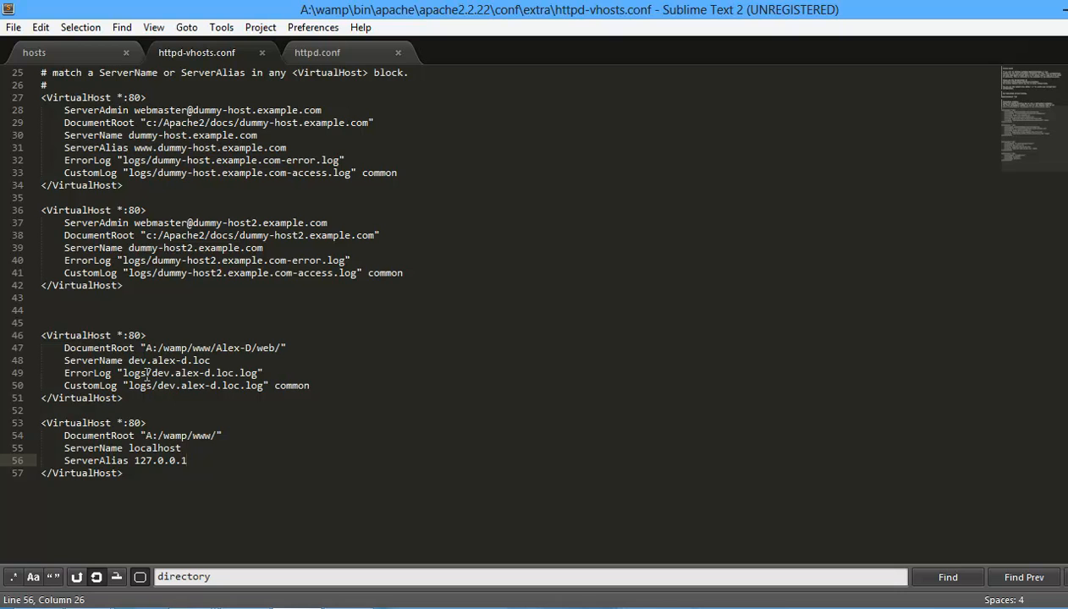
{"action": "left_click", "coordinate": [330, 385]}
{"action": "key", "text": "Up"}
{"action": "key", "text": "Up"}
{"action": "key", "text": "Return"}
{"action": "key", "text": "Return"}
{"action": "key", "text": "Return"}
{"action": "key", "text": "Up"}
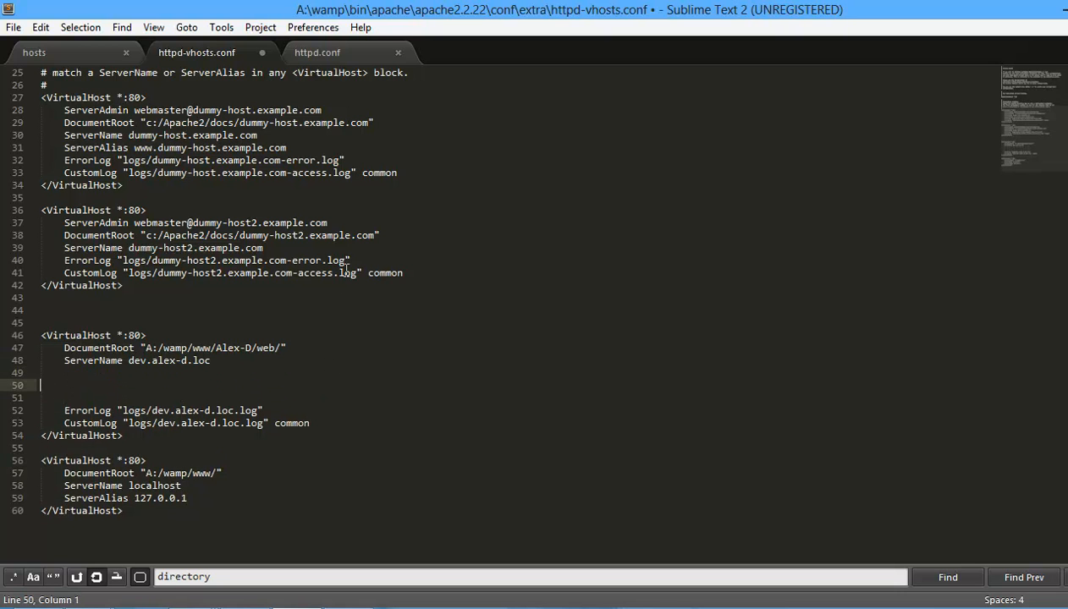
{"action": "key", "text": "ctrl+v"}
{"action": "key", "text": "Return"}
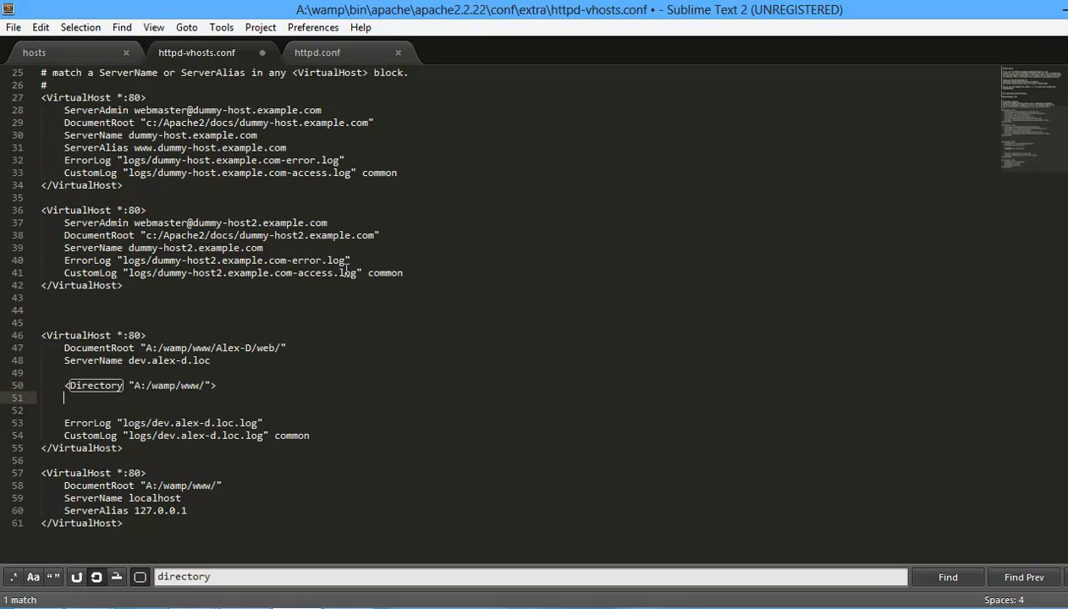
Copy the closing </Directory> tag from httpd.conf into the dev.alex-d.loc VirtualHost block, leaving an empty line after the opening Directory tag.
{"action": "left_click", "coordinate": [335, 51]}
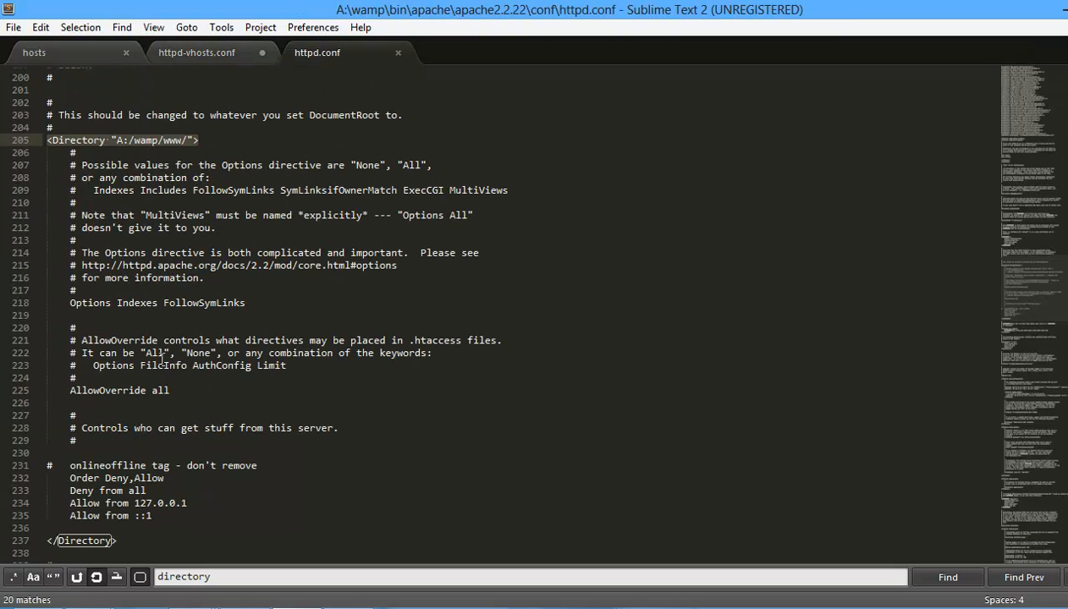
{"action": "left_click_drag", "start_coordinate": [127, 540], "coordinate": [46, 539]}
{"action": "key", "text": "ctrl+c"}
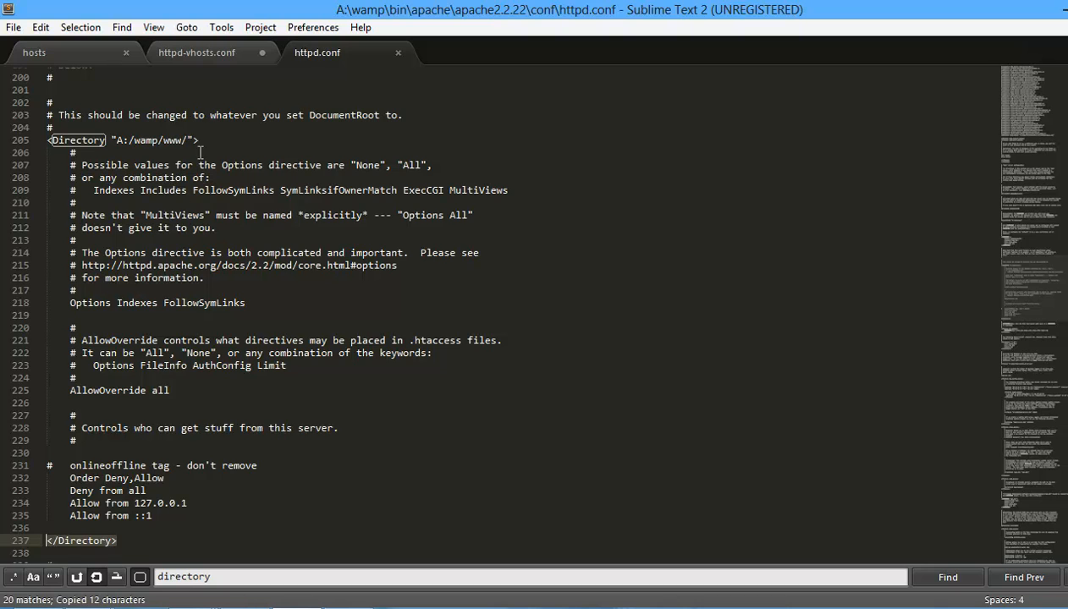
{"action": "left_click", "coordinate": [202, 57]}
{"action": "key", "text": "ctrl+v"}
{"action": "key", "text": "Up"}
{"action": "key", "text": "End"}
{"action": "key", "text": "Return"}
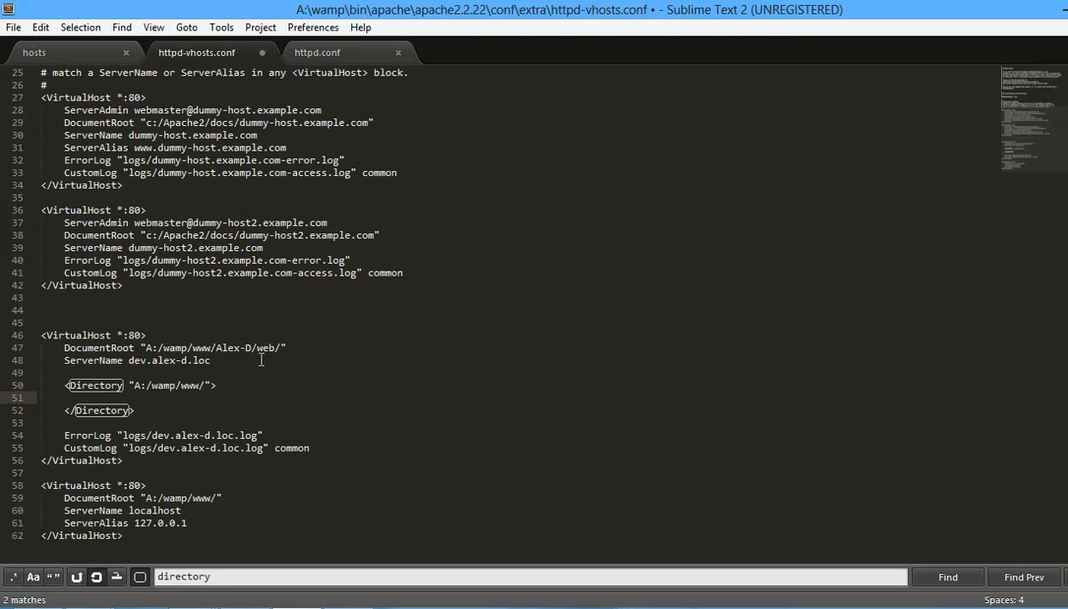
Extend the Directory path with the DocumentRoot's subfolders so it reads "A:/wamp/www/Alex-D/web/", and dismiss the search bar.
{"action": "left_click_drag", "start_coordinate": [281, 349], "coordinate": [214, 348]}
{"action": "key", "text": "ctrl+c"}
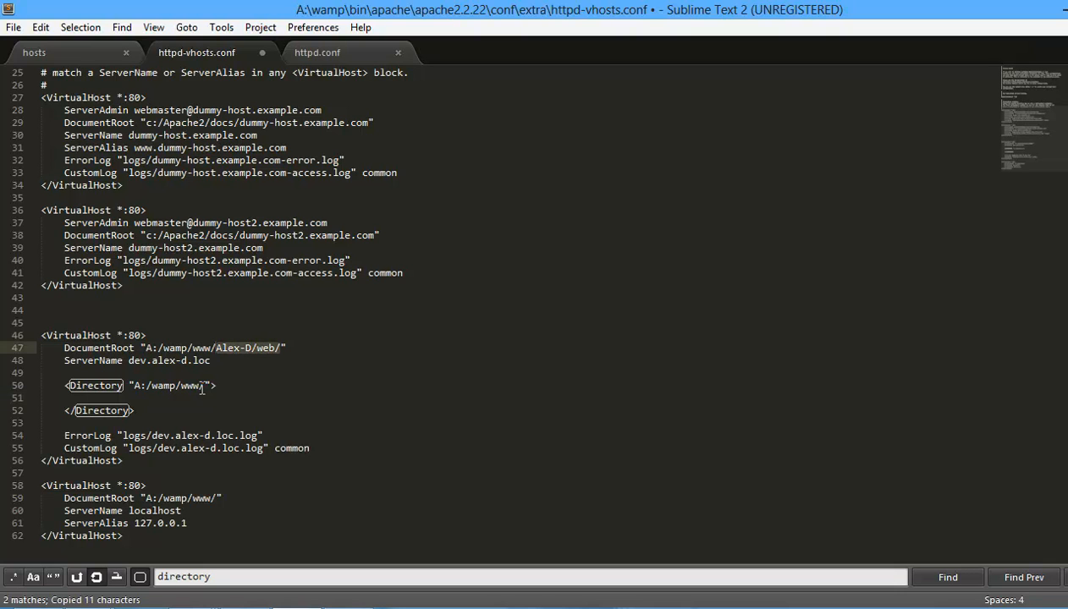
{"action": "left_click", "coordinate": [203, 386]}
{"action": "key", "text": "ctrl+v"}
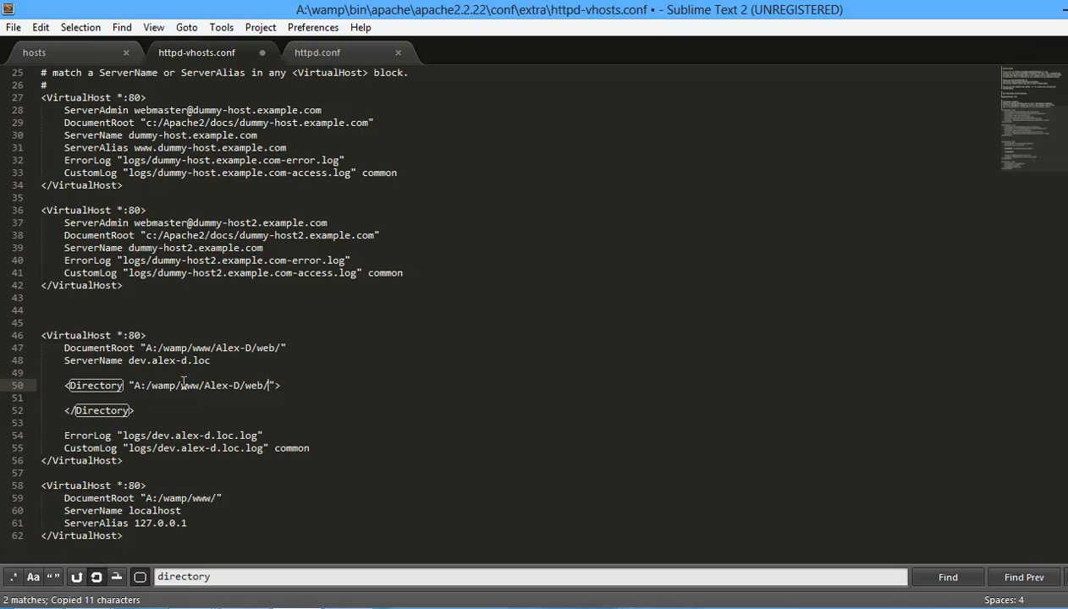
{"action": "key", "text": "Down"}
{"action": "key", "text": "Escape"}
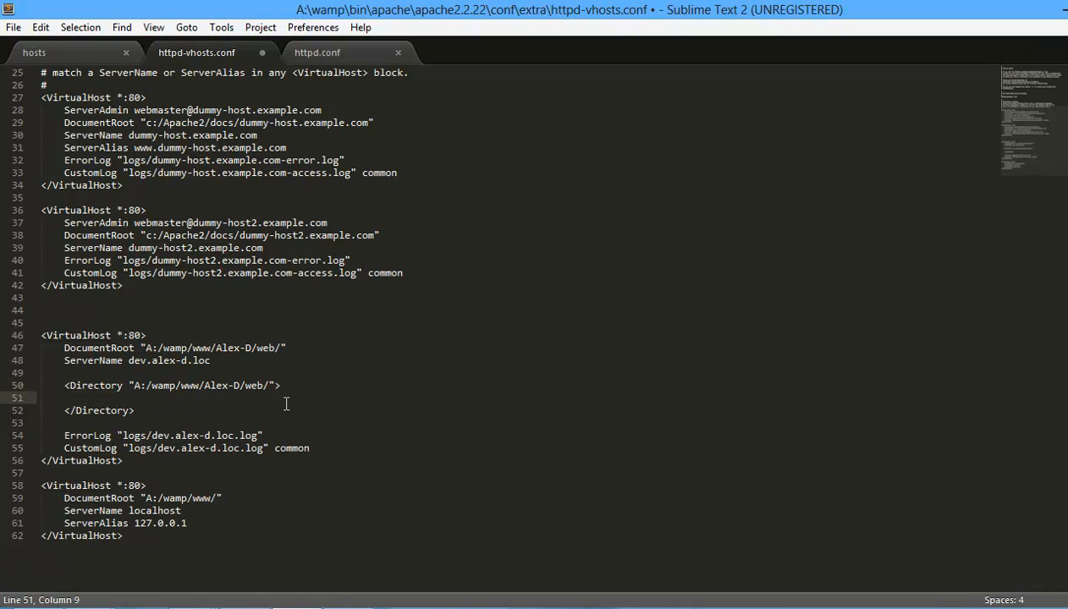
Save httpd-vhosts.conf and close the httpd.conf file.
{"action": "key", "text": "ctrl+s"}
{"action": "type", "text": "s"}
{"action": "key", "text": "BackSpace"}
{"action": "key", "text": "ctrl+s"}
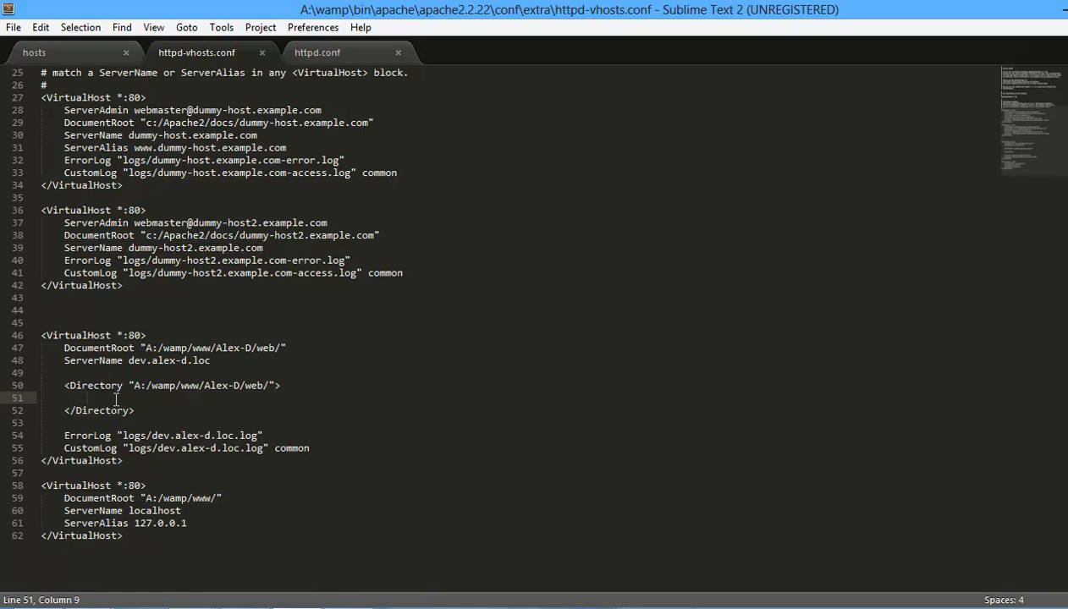
{"action": "left_click", "coordinate": [339, 53]}
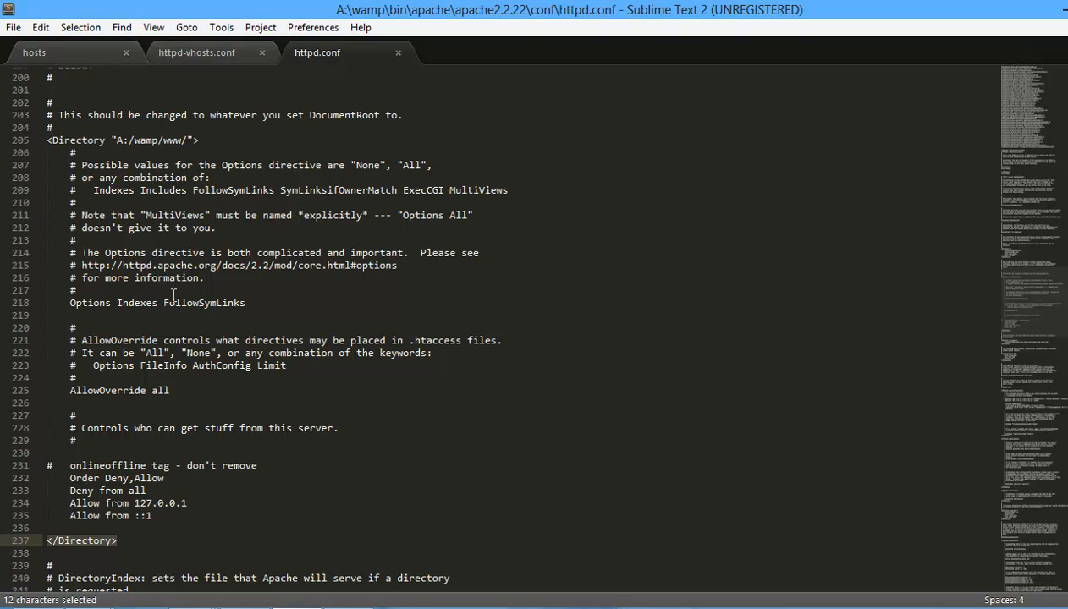
{"action": "key", "text": "ctrl+w"}
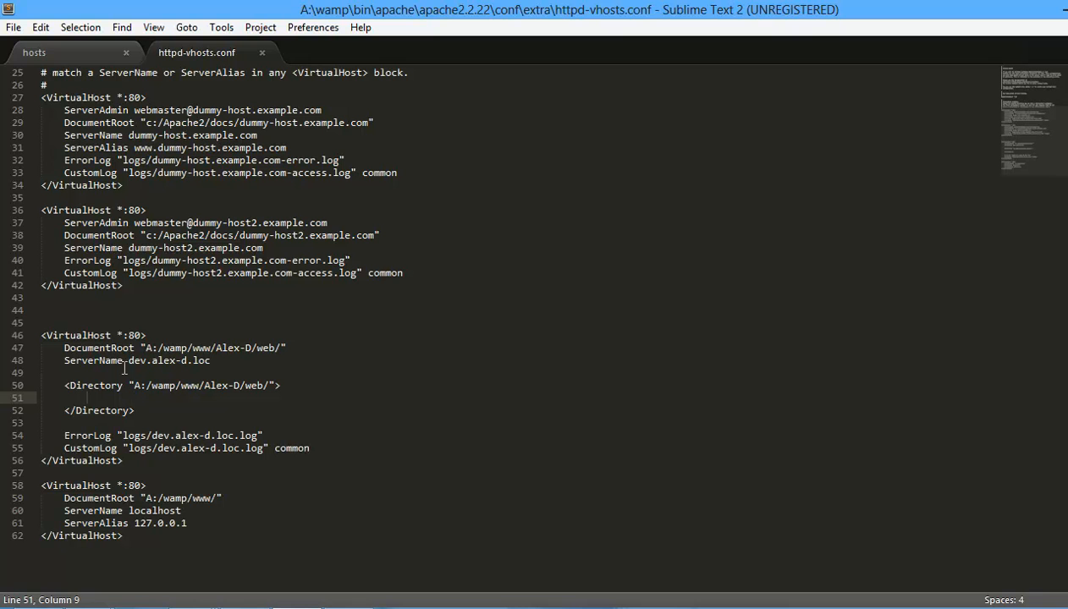
Switch to Chrome, search Google for "h5bp" in a new tab, and open the HTML5 Boilerplate website.
{"action": "left_click", "coordinate": [55, 608]}
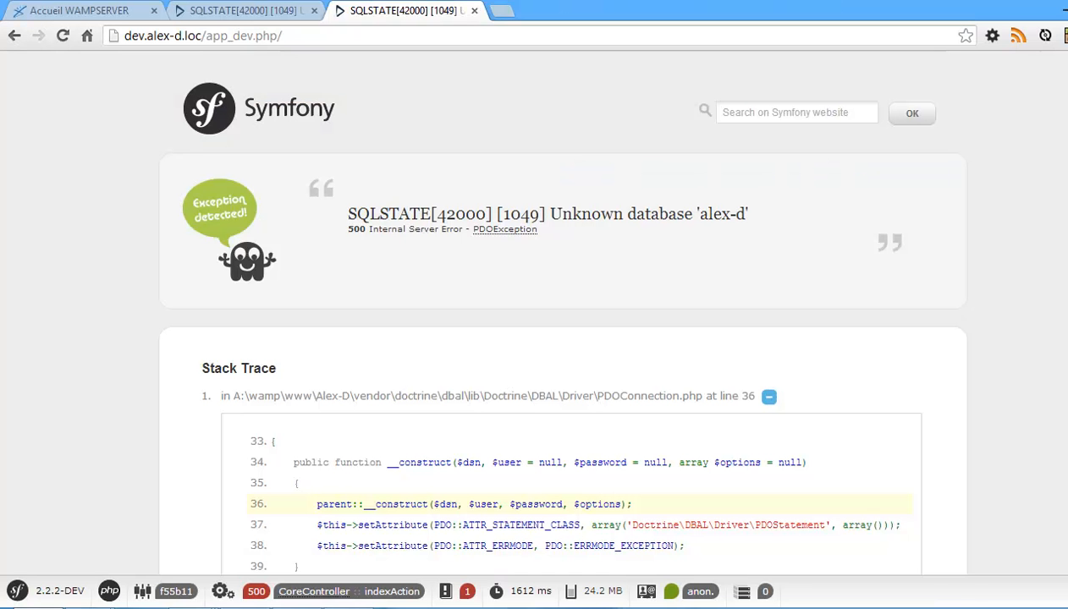
{"action": "left_click", "coordinate": [511, 13]}
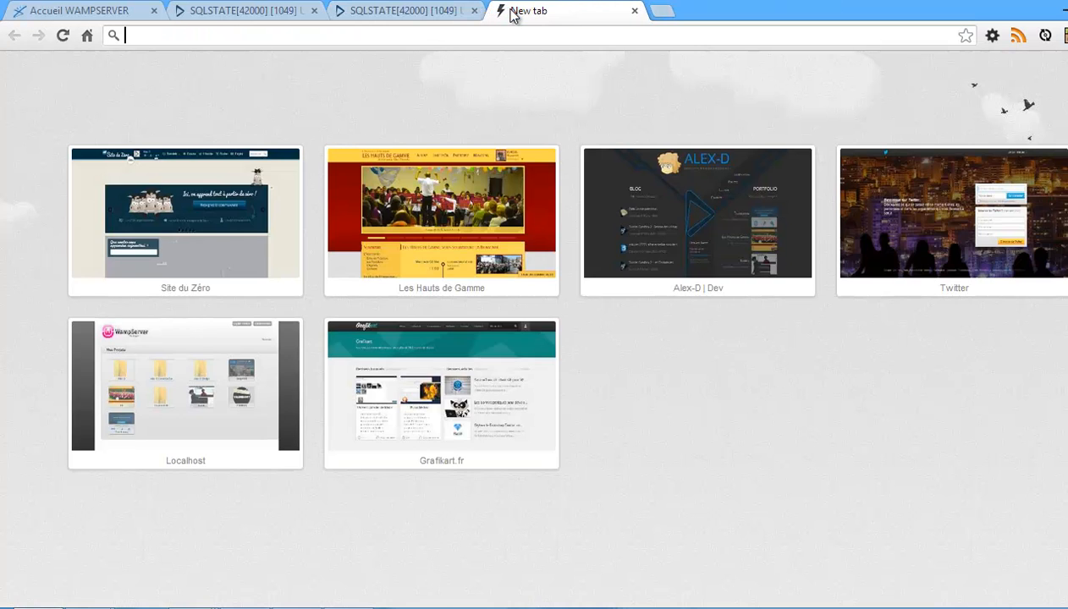
{"action": "type", "text": "ht5"}
{"action": "key", "text": "BackSpace"}
{"action": "key", "text": "BackSpace"}
{"action": "key", "text": "BackSpace"}
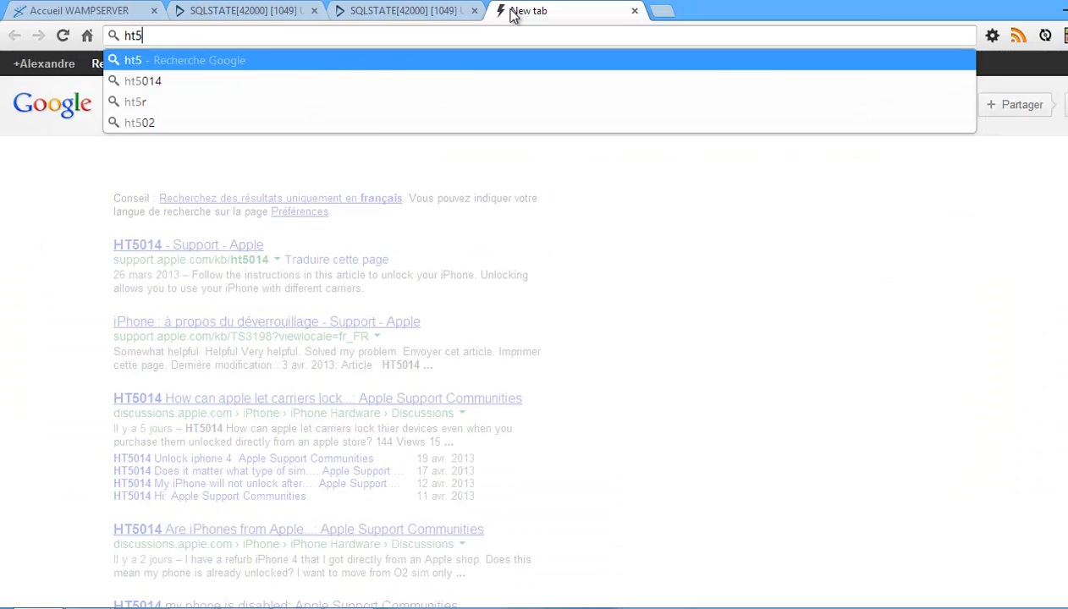
{"action": "type", "text": "5bp"}
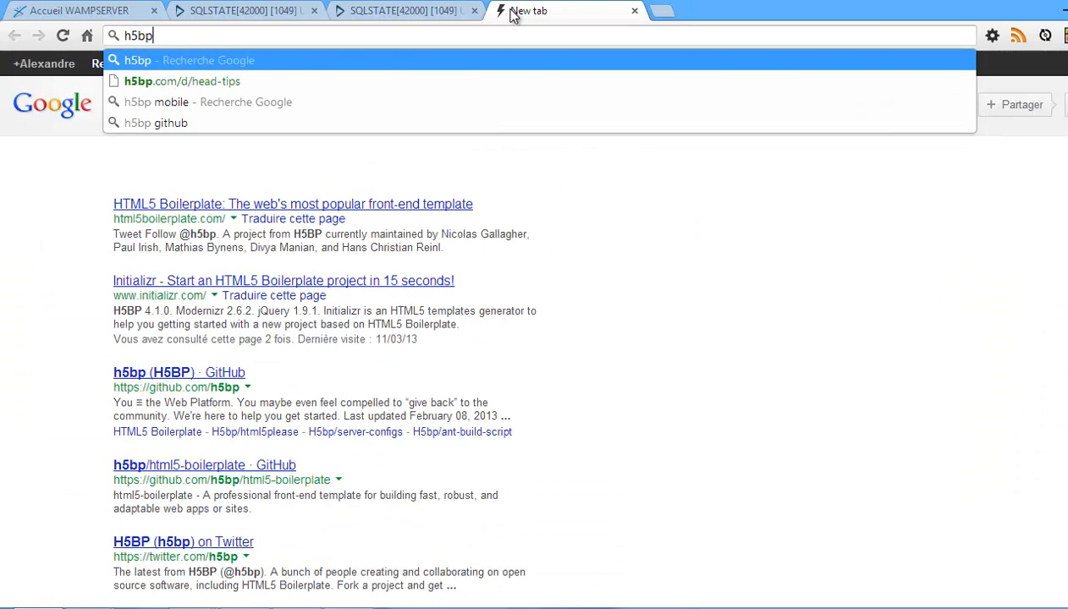
{"action": "key", "text": "Return"}
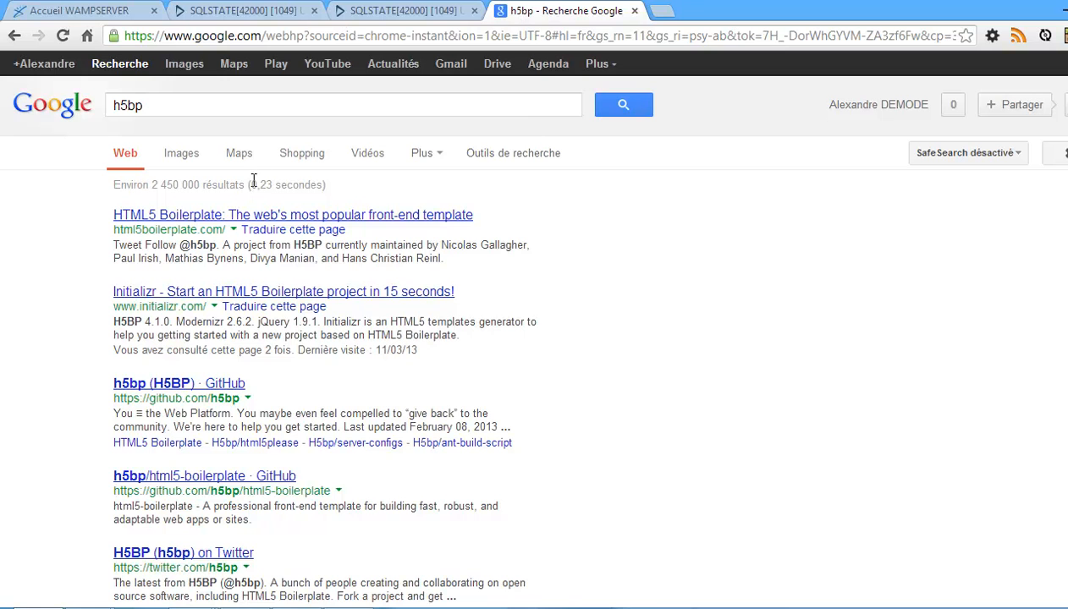
{"action": "left_click", "coordinate": [228, 215]}
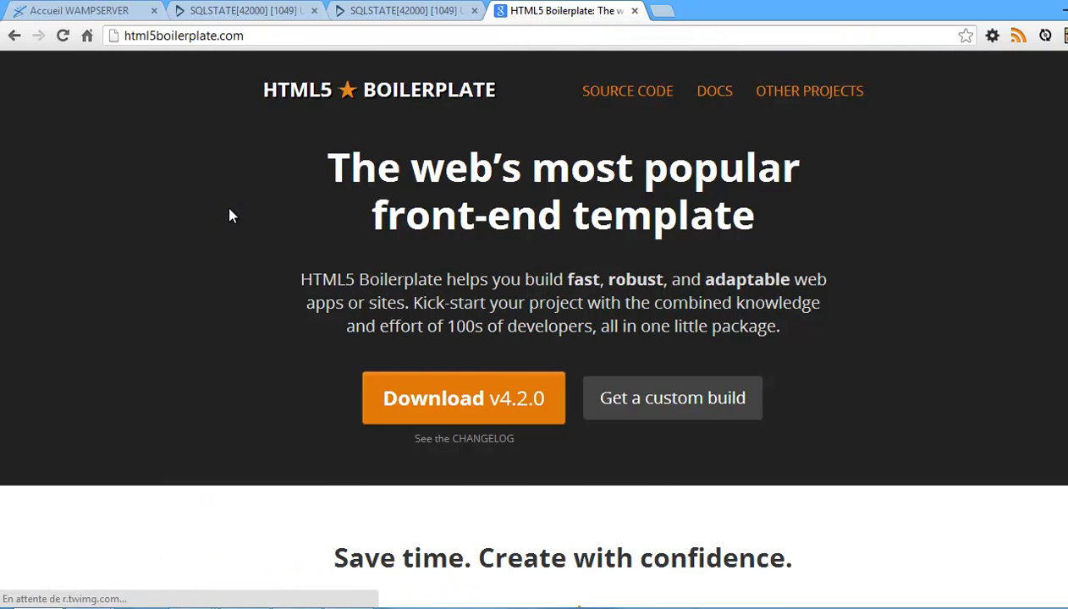
Open the HTML5 Boilerplate source code on GitHub and display its .htaccess file.
{"action": "scroll", "coordinate": [231, 211], "scroll_direction": "down", "scroll_amount": 2}
{"action": "scroll", "coordinate": [247, 200], "scroll_direction": "up", "scroll_amount": 2}
{"action": "left_click", "coordinate": [637, 100]}
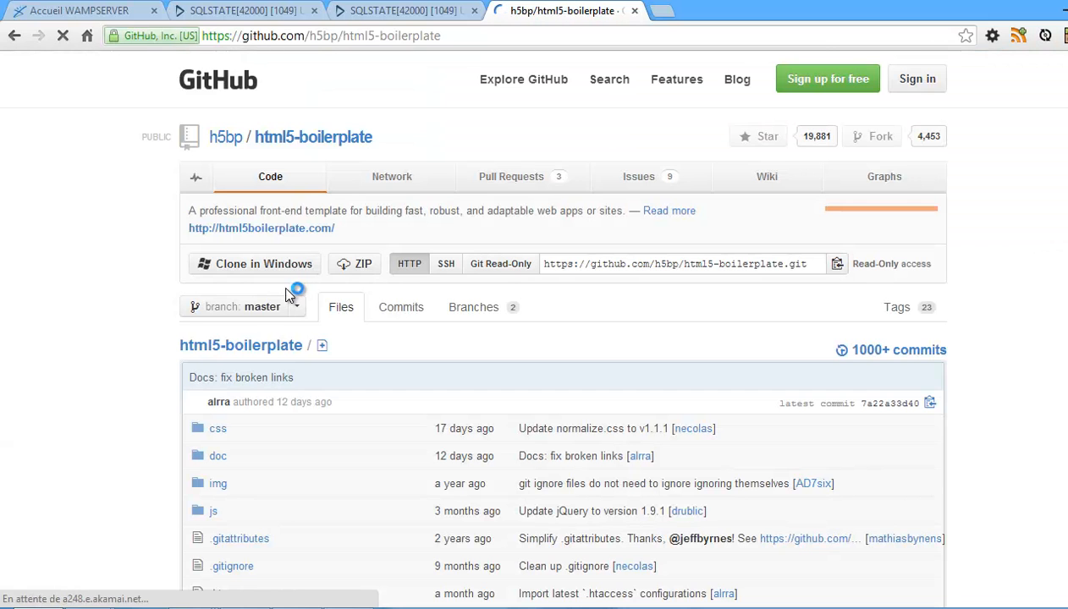
{"action": "scroll", "coordinate": [123, 358], "scroll_direction": "down", "scroll_amount": 5}
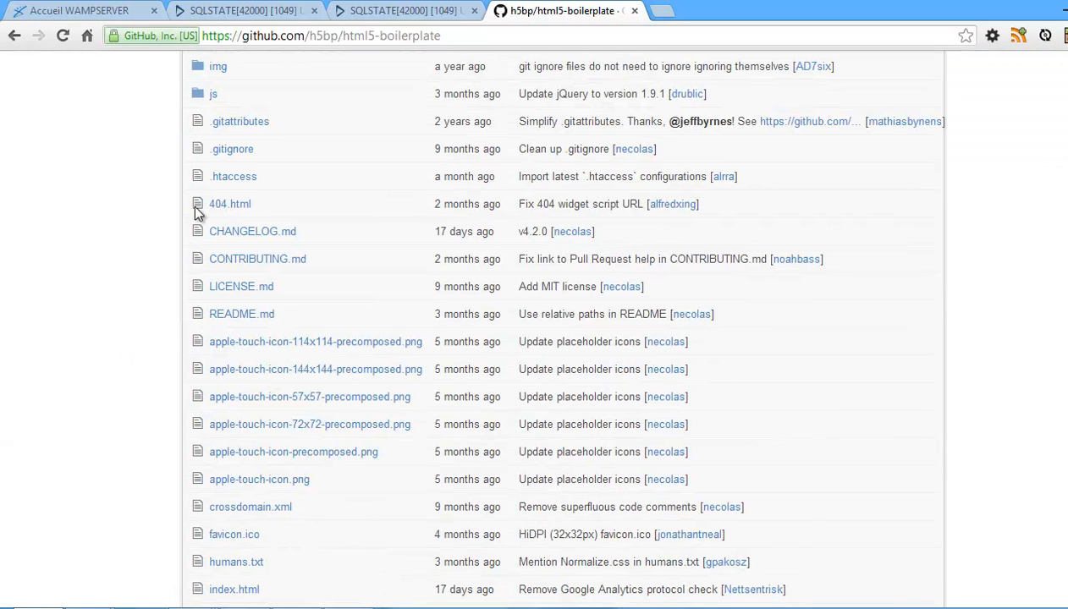
{"action": "left_click", "coordinate": [232, 176]}
{"action": "scroll", "coordinate": [207, 195], "scroll_direction": "down", "scroll_amount": 1}
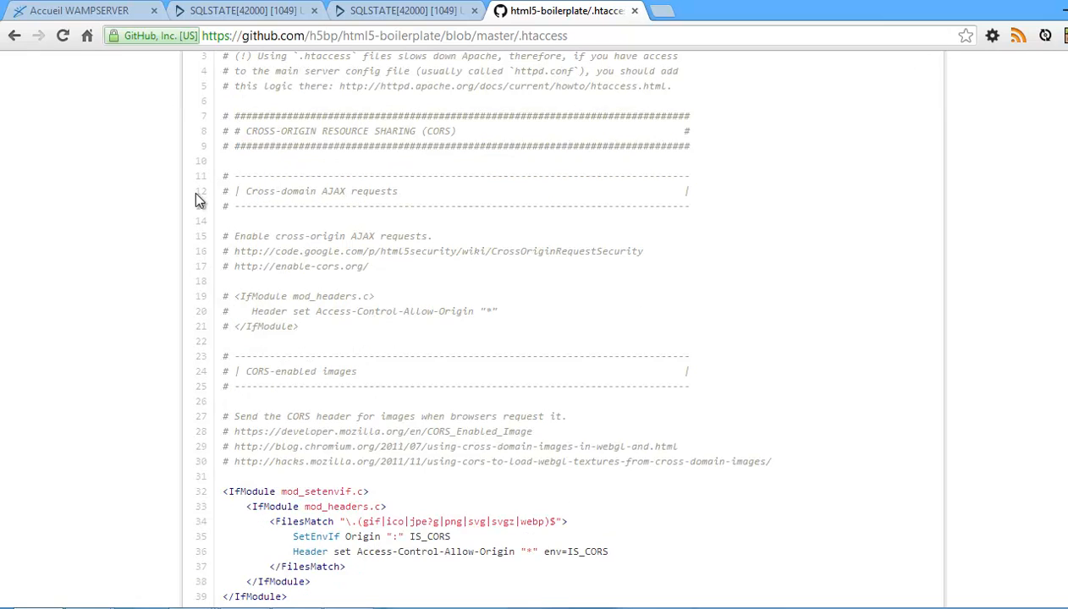
{"action": "scroll", "coordinate": [175, 365], "scroll_direction": "down", "scroll_amount": 2}
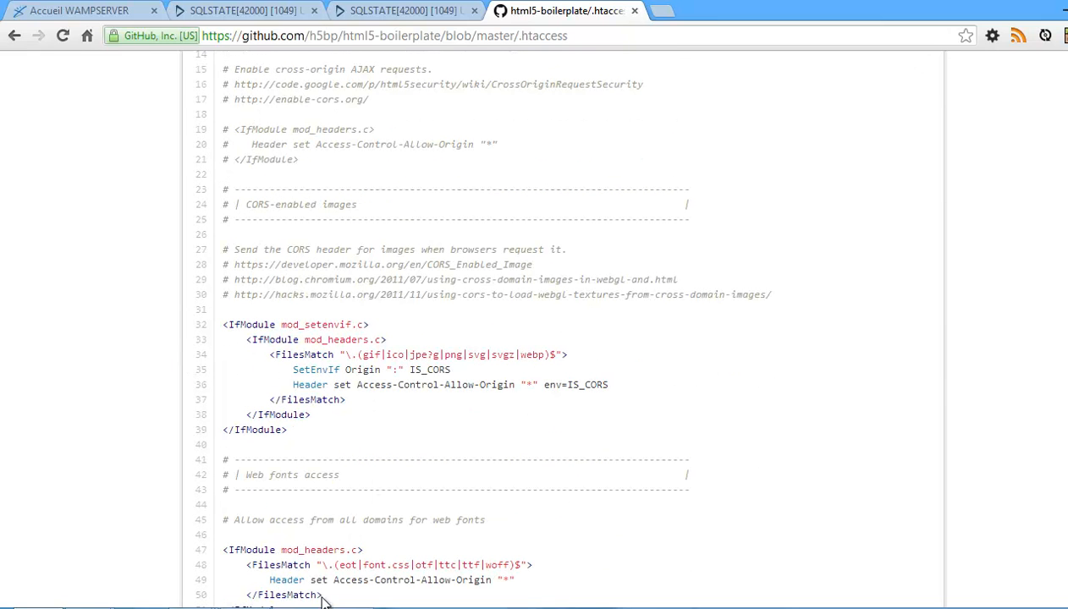
Examine the cross-origin rules in the .htaccess file, including the CORS-enabled images block and the web fonts section.
{"action": "key", "text": "alt+Tab"}
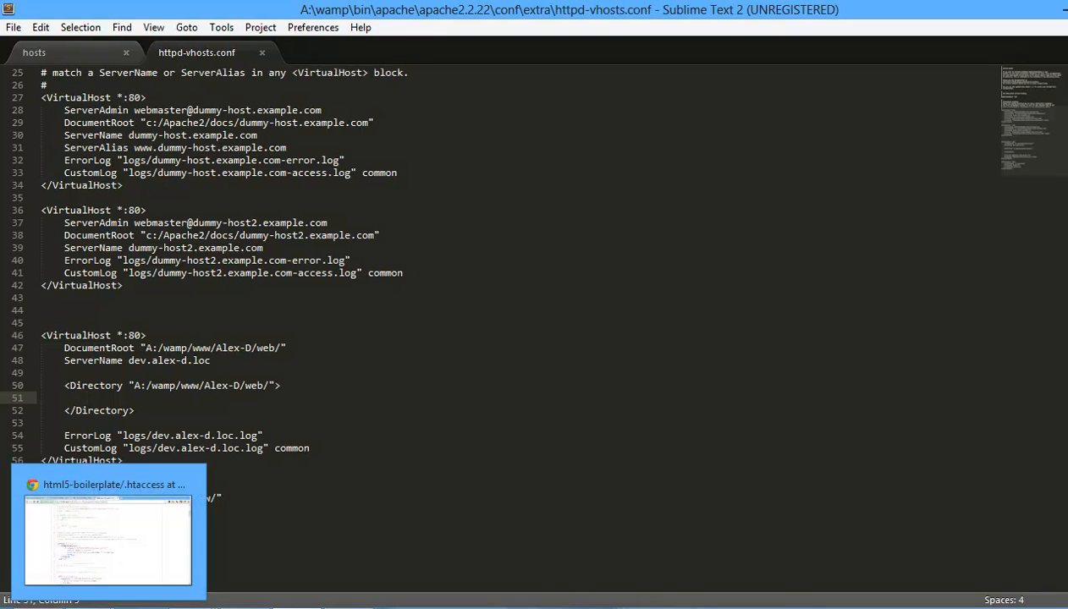
{"action": "left_click", "coordinate": [107, 607]}
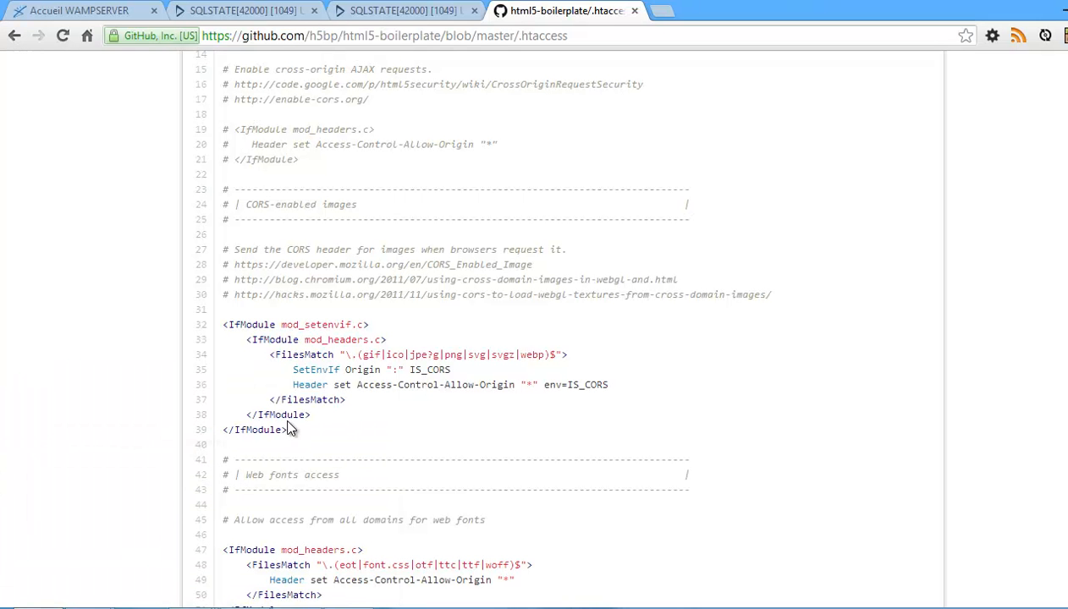
{"action": "left_click_drag", "start_coordinate": [289, 430], "coordinate": [222, 324]}
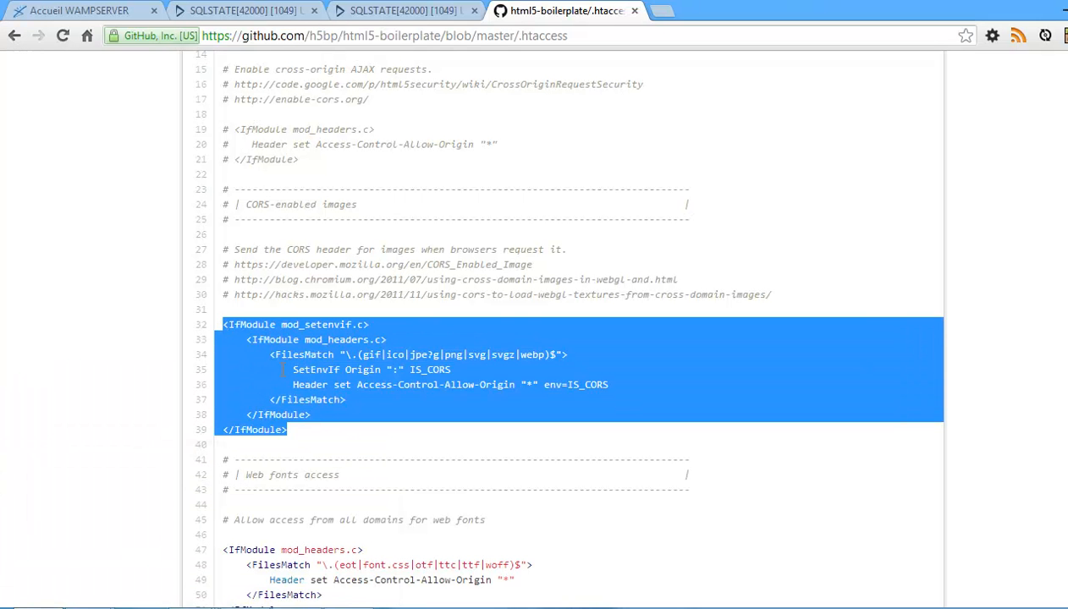
{"action": "left_click", "coordinate": [311, 434]}
{"action": "scroll", "coordinate": [309, 433], "scroll_direction": "down", "scroll_amount": 4}
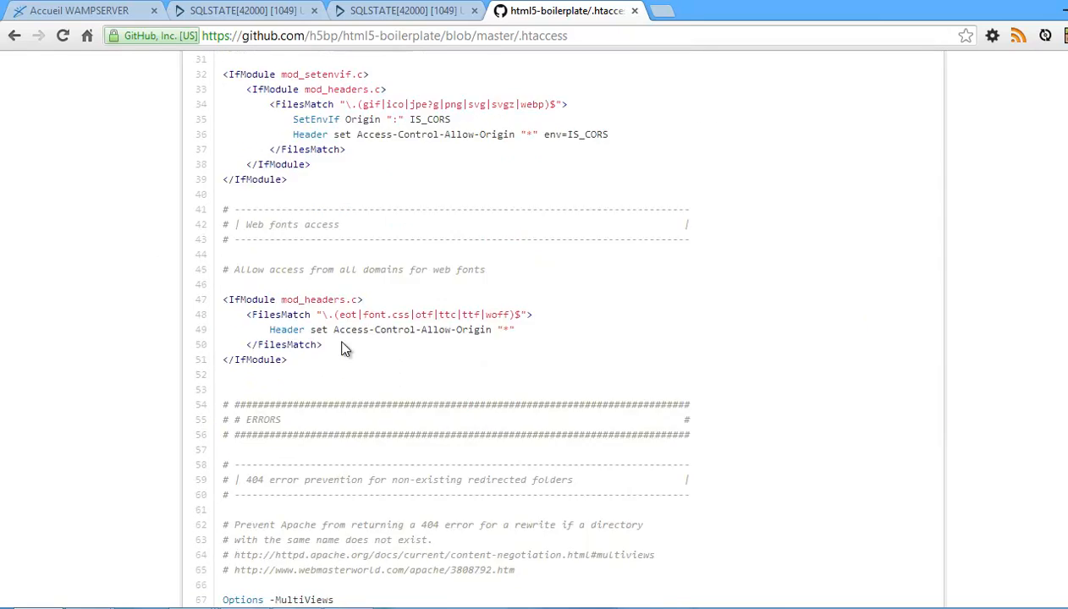
{"action": "scroll", "coordinate": [257, 305], "scroll_direction": "up", "scroll_amount": 10}
{"action": "scroll", "coordinate": [366, 355], "scroll_direction": "down", "scroll_amount": 5}
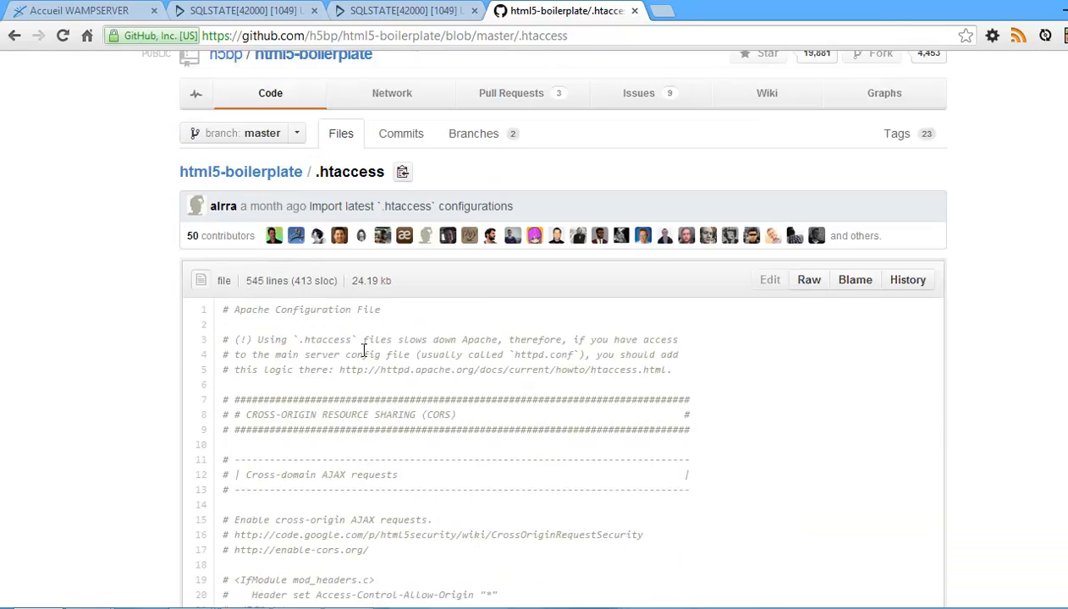
{"action": "scroll", "coordinate": [362, 355], "scroll_direction": "down", "scroll_amount": 2}
{"action": "scroll", "coordinate": [320, 319], "scroll_direction": "down", "scroll_amount": 4}
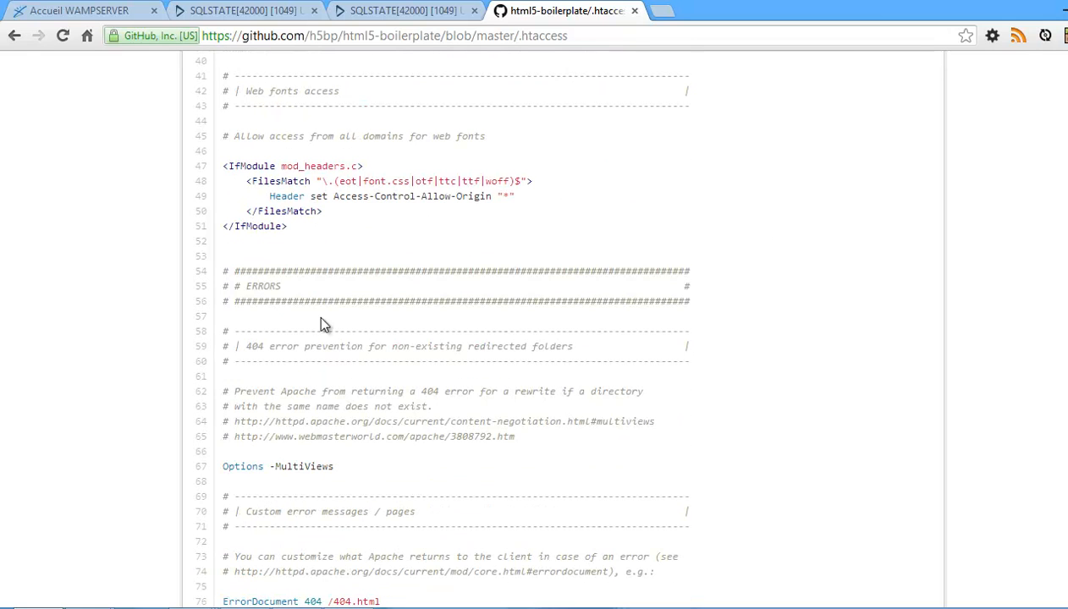
Copy the mod_headers.c IfModule block under "Web fonts access" in the .htaccess file.
{"action": "left_click_drag", "start_coordinate": [269, 135], "coordinate": [488, 133]}
{"action": "left_click", "coordinate": [488, 133]}
{"action": "left_click_drag", "start_coordinate": [289, 226], "coordinate": [227, 166]}
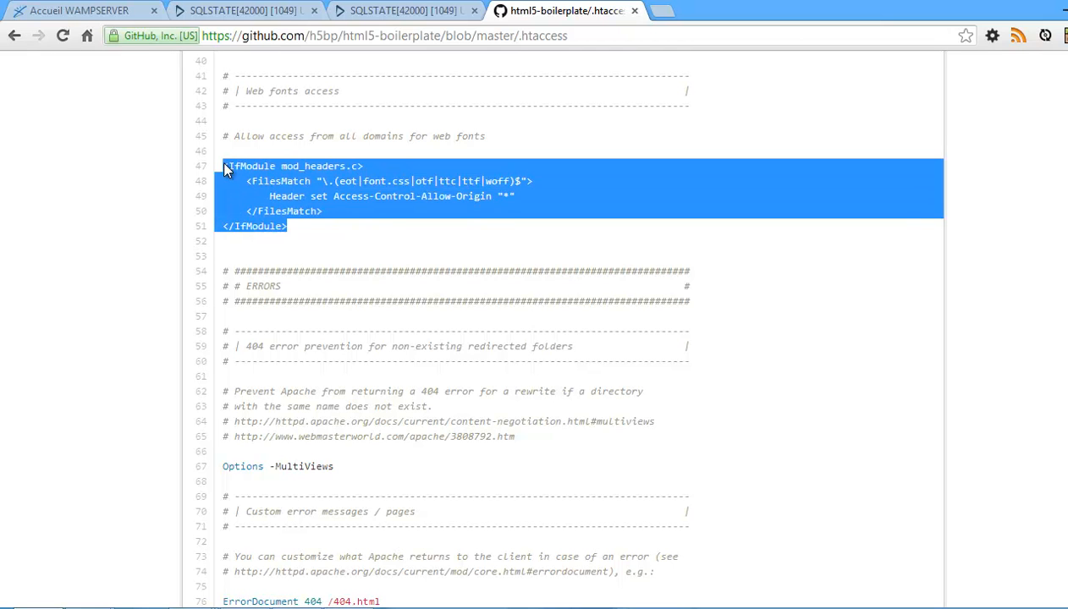
{"action": "right_click", "coordinate": [252, 163]}
{"action": "left_click", "coordinate": [296, 178]}
Switch to Sublime Text, paste the web fonts IfModule block inside the dev.alex-d.loc Directory block, indent it, and save httpd-vhosts.conf.
{"action": "key", "text": "alt+Tab"}
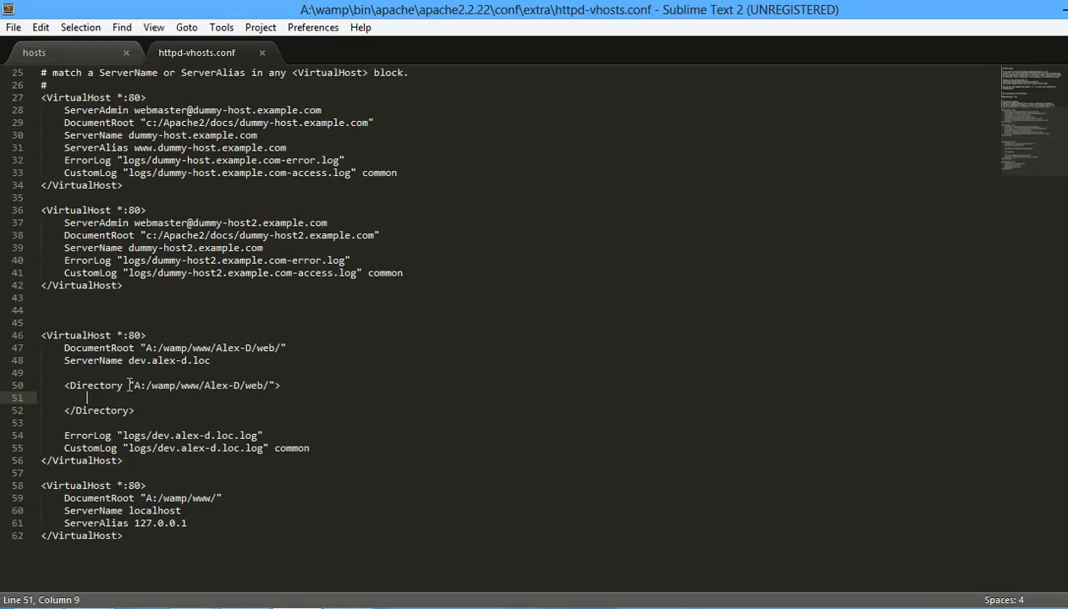
{"action": "key", "text": "ctrl+v"}
{"action": "left_click", "coordinate": [87, 423], "text": "shift"}
{"action": "left_click", "coordinate": [99, 410], "text": "shift"}
{"action": "key", "text": "Tab"}
{"action": "key", "text": "Tab"}
{"action": "left_click", "coordinate": [207, 448]}
{"action": "key", "text": "ctrl+s"}
Return to Chrome and examine the Internet Explorer, MIME types and cookie sections of the .htaccess file.
{"action": "key", "text": "alt+Tab"}
{"action": "left_click", "coordinate": [130, 418]}
{"action": "scroll", "coordinate": [144, 406], "scroll_direction": "down", "scroll_amount": 3}
{"action": "scroll", "coordinate": [321, 276], "scroll_direction": "down", "scroll_amount": 5}
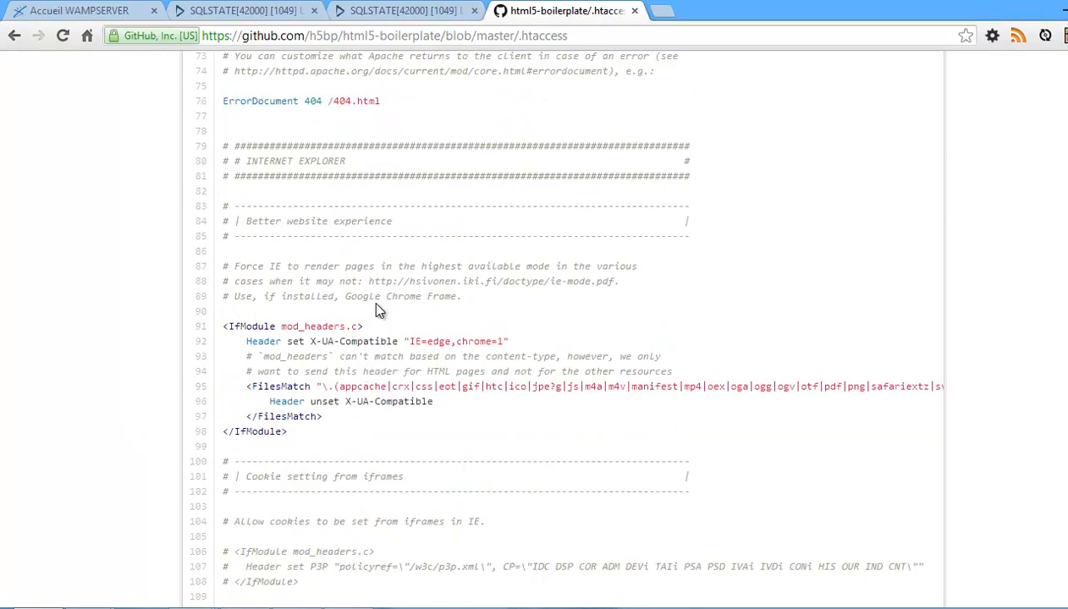
{"action": "scroll", "coordinate": [321, 277], "scroll_direction": "down", "scroll_amount": 7}
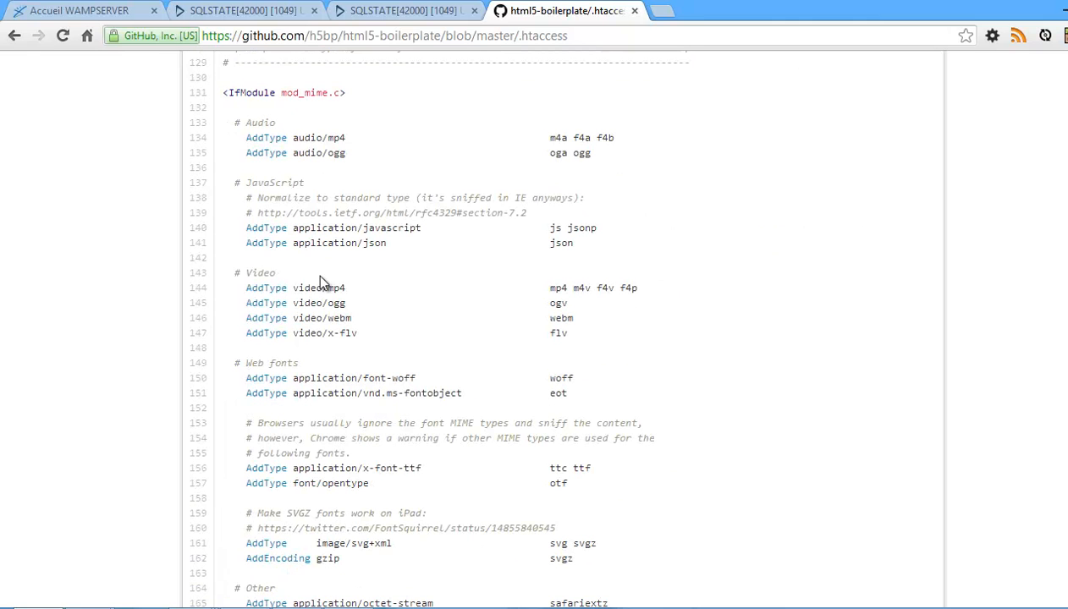
{"action": "left_click_drag", "start_coordinate": [223, 93], "coordinate": [474, 126]}
{"action": "left_click", "coordinate": [628, 180]}
{"action": "scroll", "coordinate": [411, 196], "scroll_direction": "up", "scroll_amount": 3}
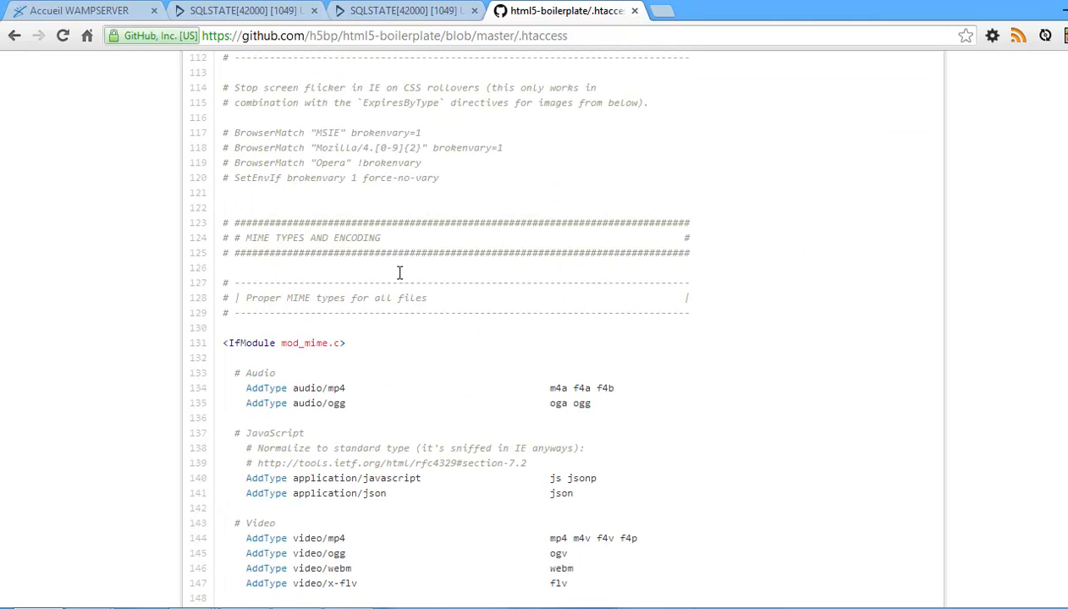
{"action": "scroll", "coordinate": [325, 327], "scroll_direction": "up", "scroll_amount": 4}
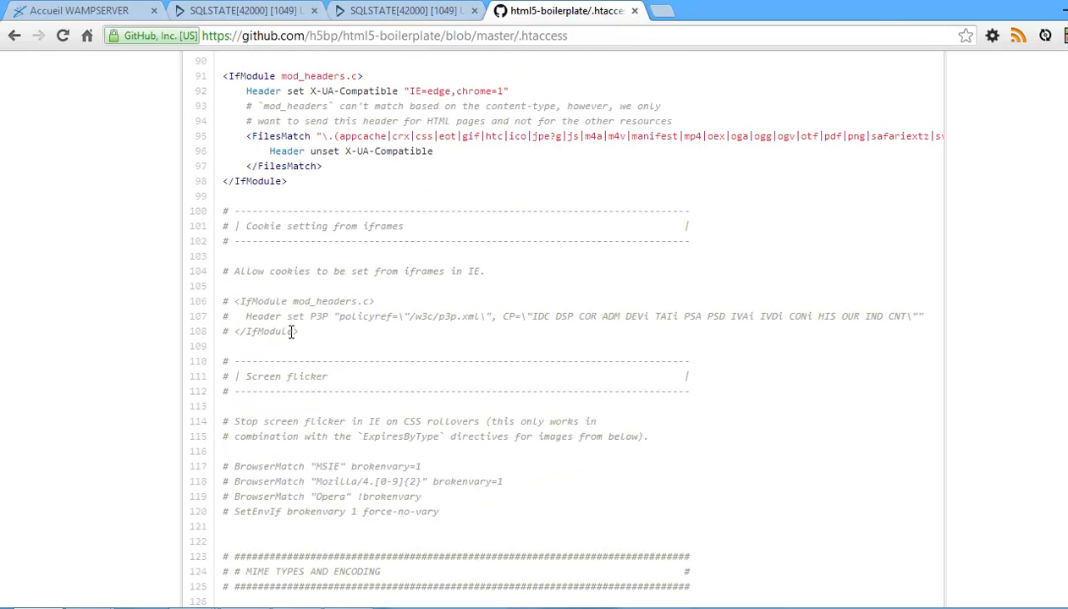
{"action": "scroll", "coordinate": [469, 335], "scroll_direction": "up", "scroll_amount": 1}
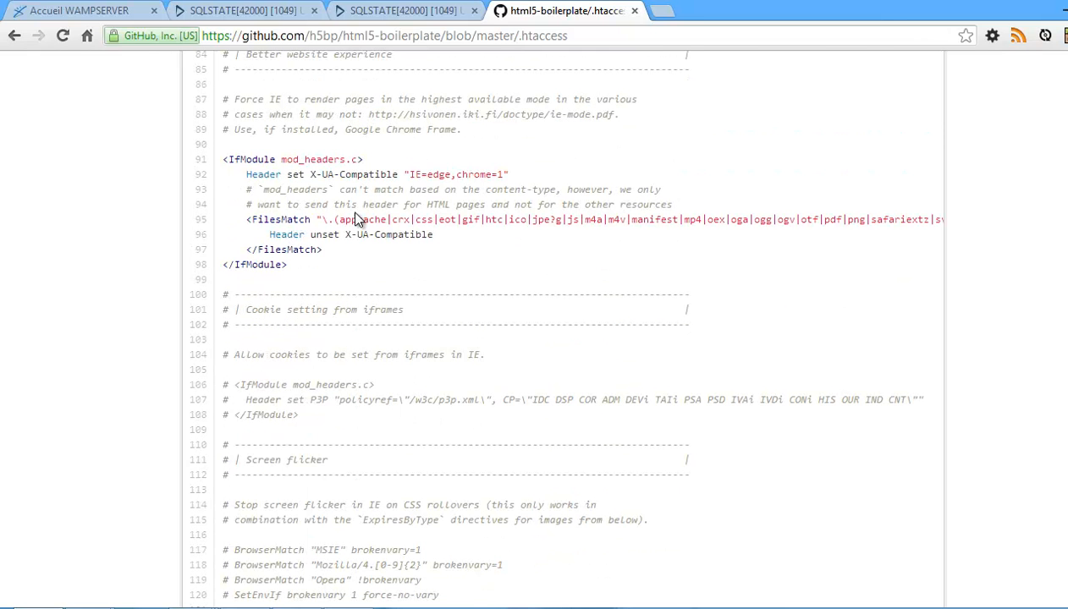
Copy the mod_headers.c IfModule block that sets X-UA-Compatible under "Better website experience" in the .htaccess file.
{"action": "left_click_drag", "start_coordinate": [311, 174], "coordinate": [397, 177]}
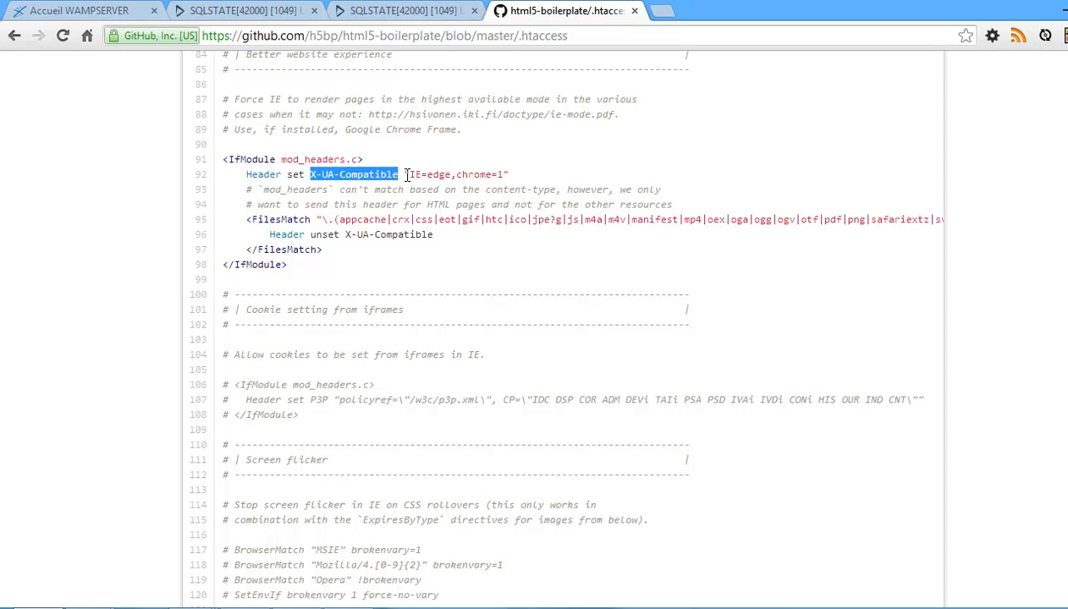
{"action": "left_click", "coordinate": [401, 174]}
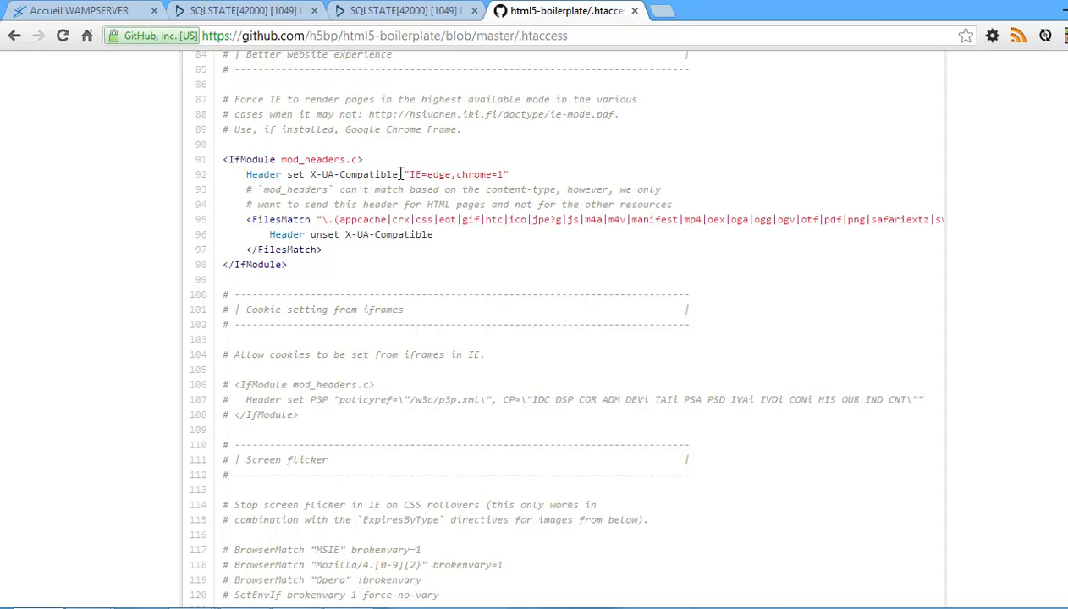
{"action": "left_click_drag", "start_coordinate": [224, 159], "coordinate": [384, 264]}
{"action": "right_click", "coordinate": [244, 189]}
{"action": "left_click", "coordinate": [246, 205]}
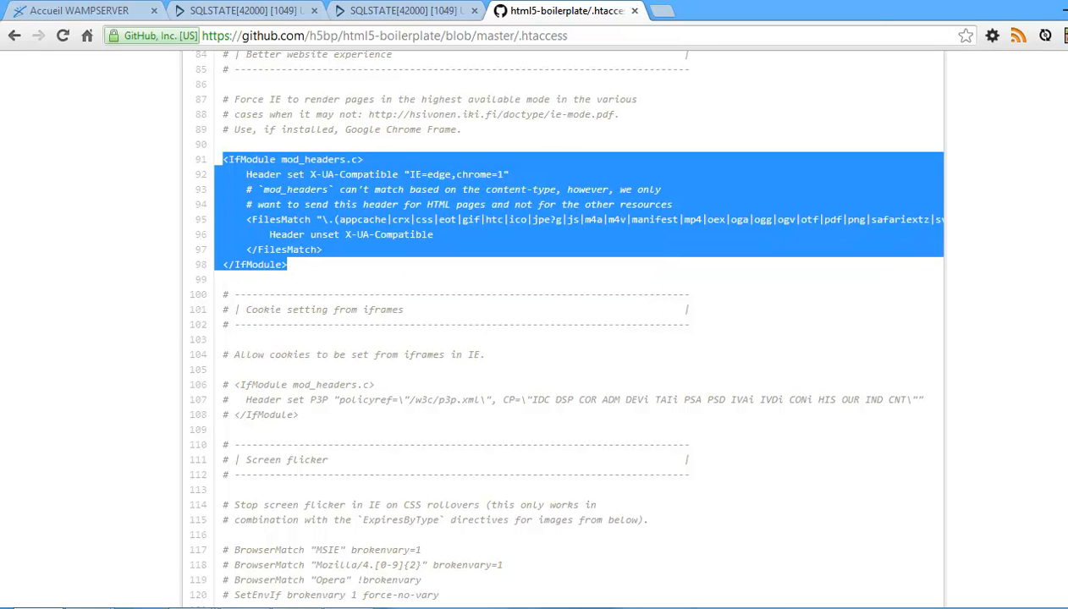
Switch to Sublime Text, paste the X-UA-Compatible IfModule block below the web fonts block, indent it to match, and save httpd-vhosts.conf.
{"action": "key", "text": "alt+Tab"}
{"action": "key", "text": "Return"}
{"action": "key", "text": "Return"}
{"action": "key", "text": "ctrl+v"}
{"action": "key", "text": "shift+Up"}
{"action": "key", "text": "shift+Up"}
{"action": "key", "text": "shift+Up"}
{"action": "key", "text": "shift+Up"}
{"action": "key", "text": "shift+Up"}
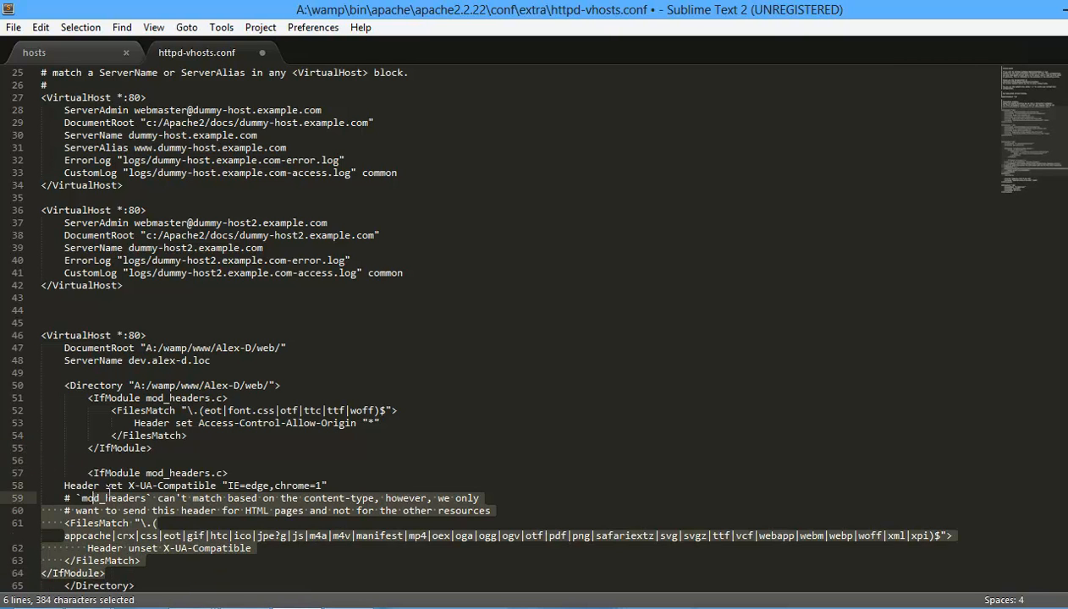
{"action": "key", "text": "shift+Up"}
{"action": "key", "text": "Tab"}
{"action": "key", "text": "Tab"}
{"action": "left_click", "coordinate": [262, 467]}
{"action": "key", "text": "ctrl+s"}
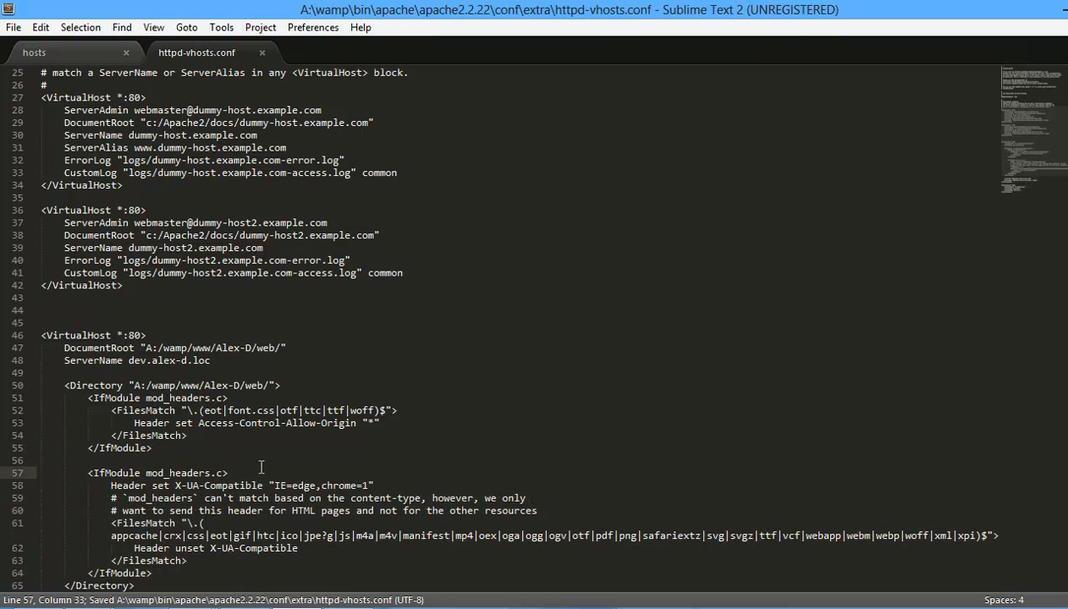
Check the mod_headers module name in the pasted block and enable headers_module among WampServer's Apache modules.
{"action": "scroll", "coordinate": [261, 466], "scroll_direction": "down", "scroll_amount": 3}
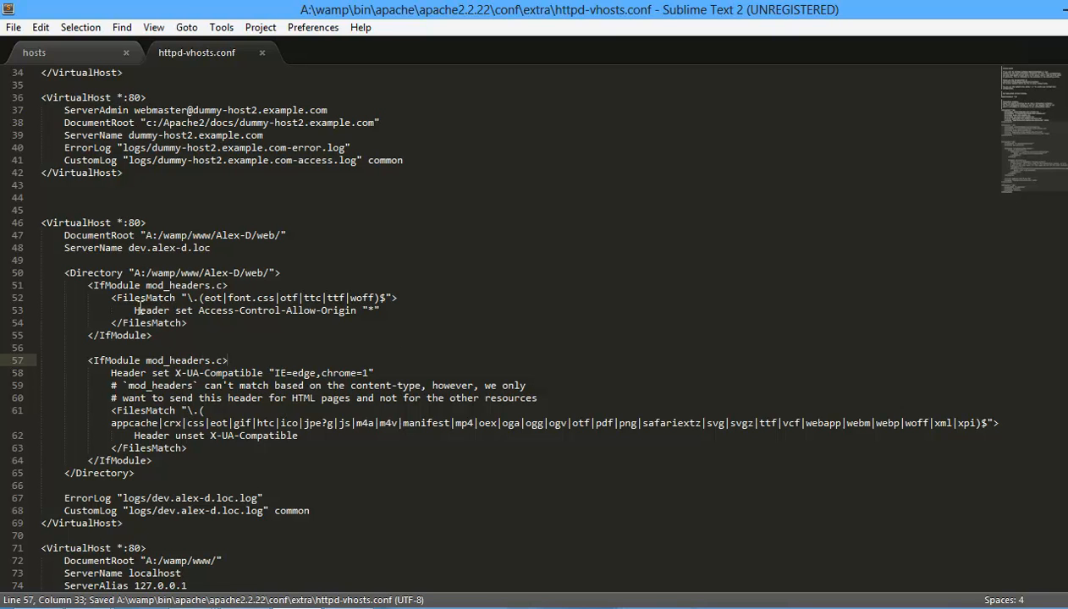
{"action": "double_click", "coordinate": [107, 361]}
{"action": "double_click", "coordinate": [165, 361]}
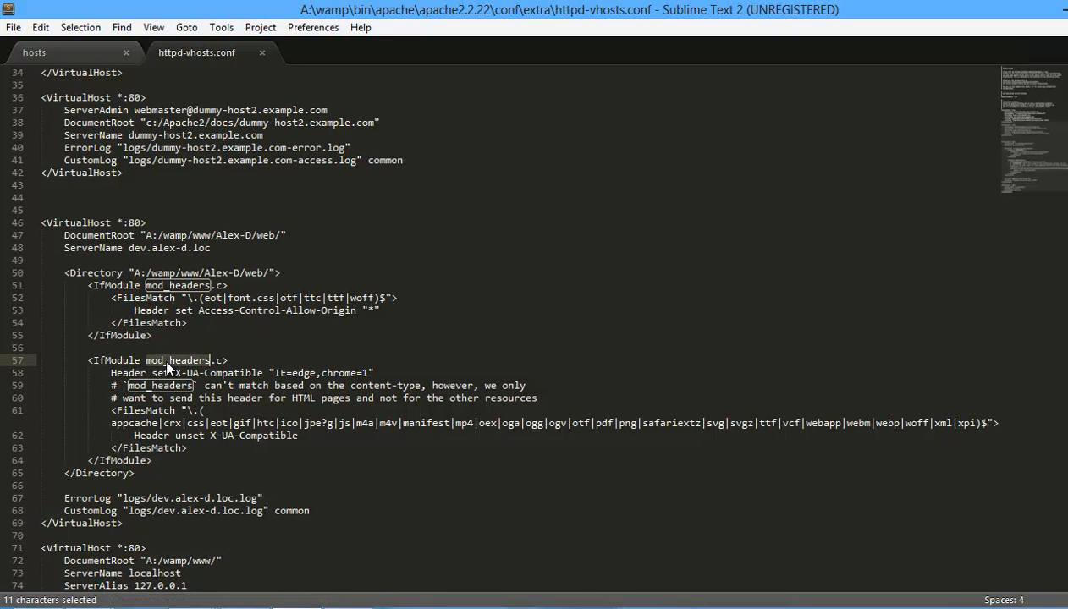
{"action": "left_click", "coordinate": [225, 361]}
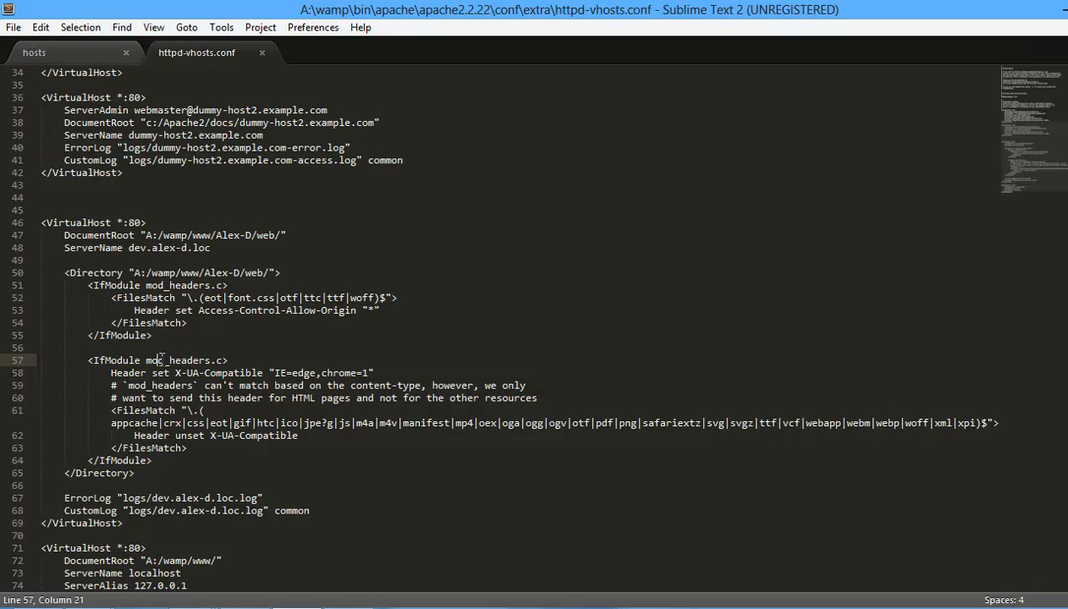
{"action": "double_click", "coordinate": [161, 360]}
{"action": "left_click", "coordinate": [274, 352]}
{"action": "left_click", "coordinate": [912, 607]}
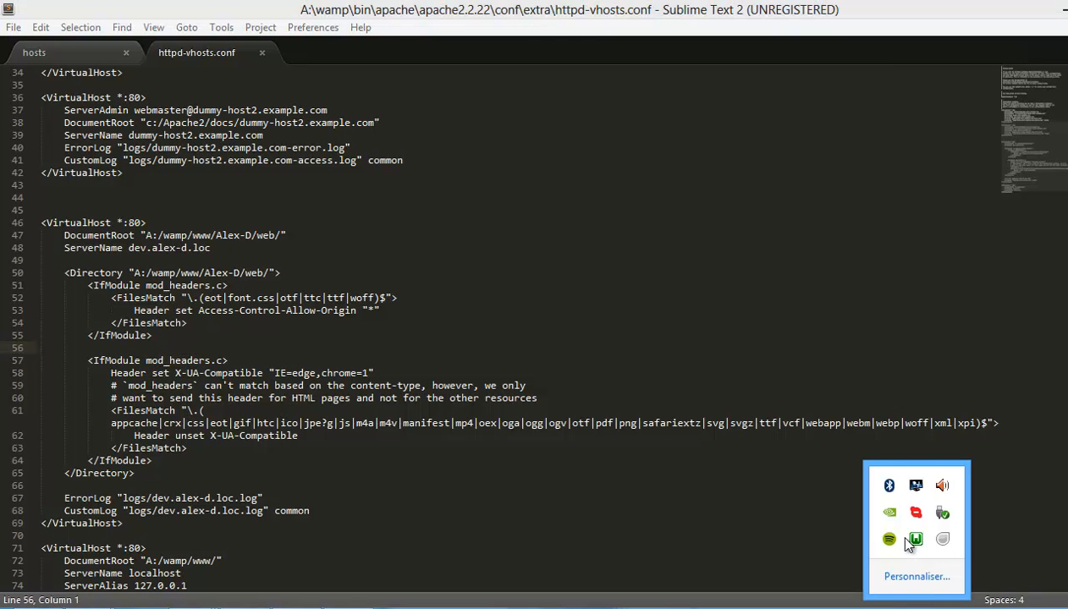
{"action": "left_click", "coordinate": [912, 541]}
{"action": "mouse_move", "coordinate": [964, 373]}
{"action": "mouse_move", "coordinate": [836, 410]}
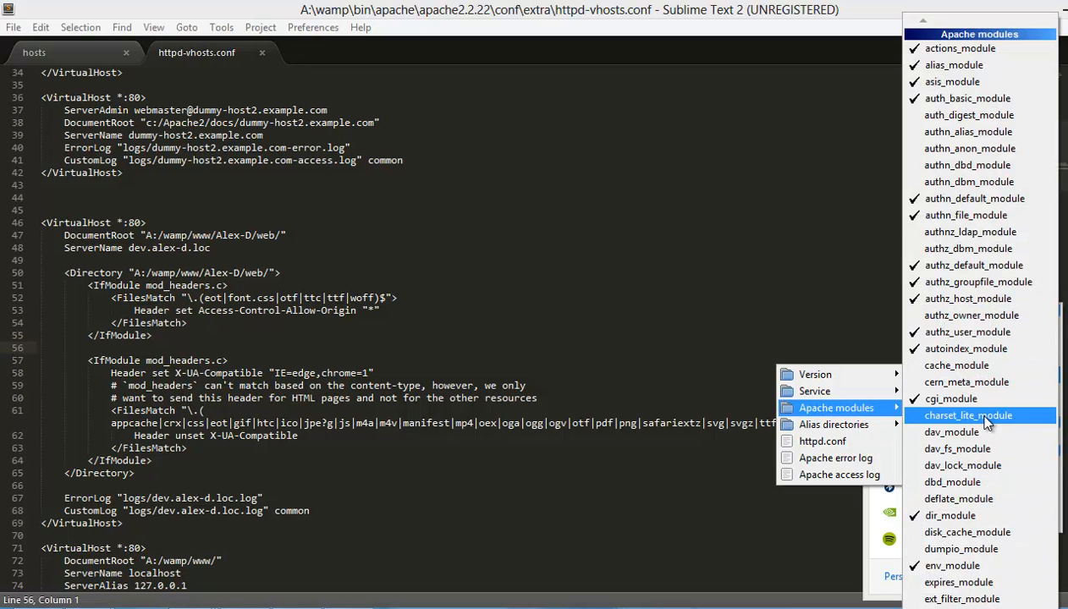
{"action": "mouse_move", "coordinate": [981, 608]}
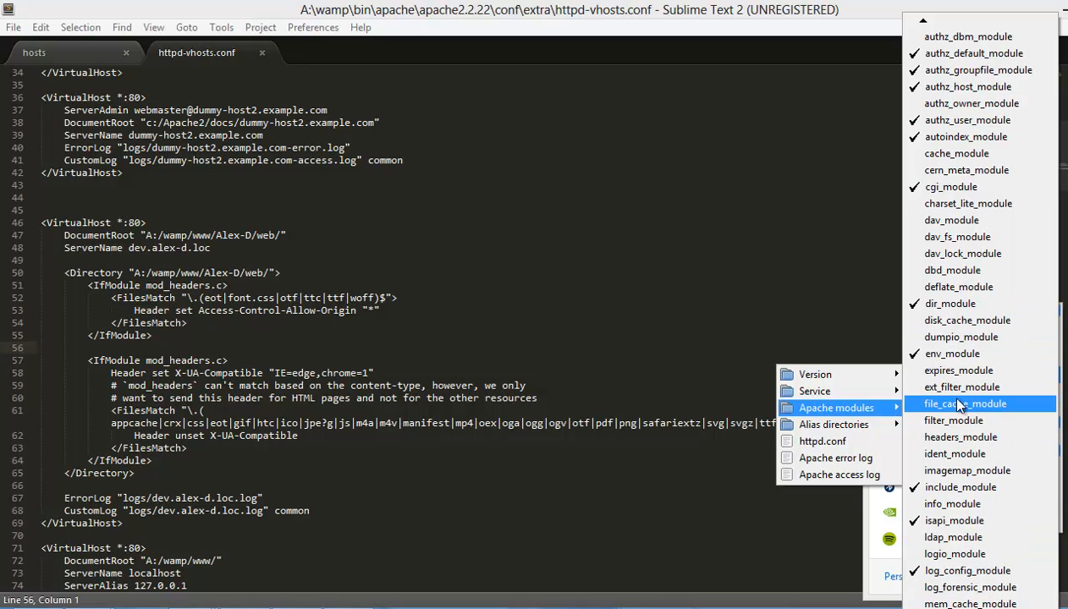
{"action": "left_click", "coordinate": [960, 437]}
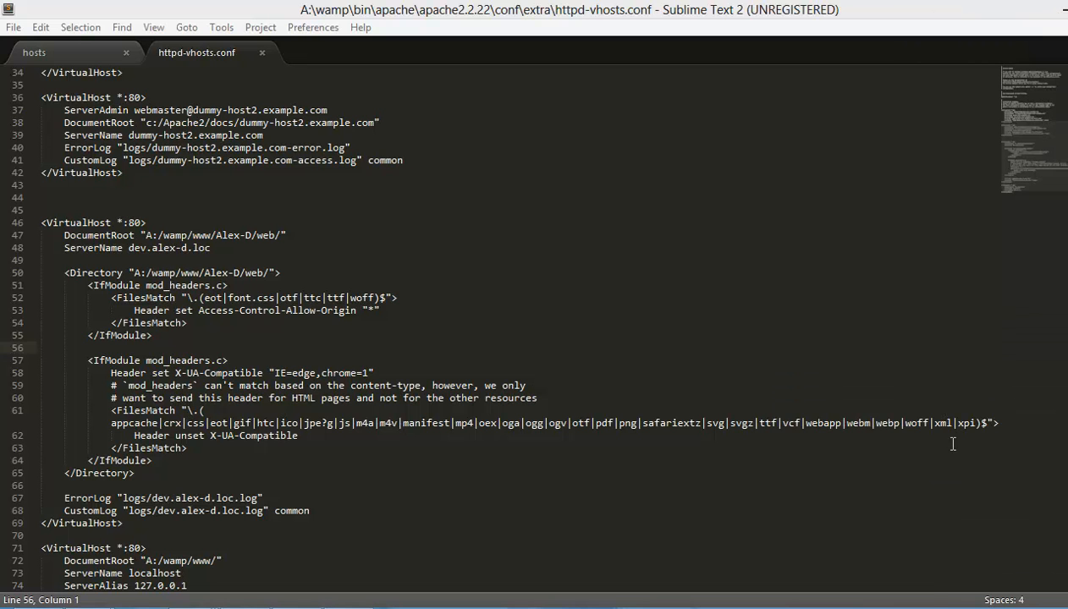
Return to Chrome and examine the MIME types, URL rewrite, security and file access sections of the .htaccess file.
{"action": "left_click", "coordinate": [916, 607]}
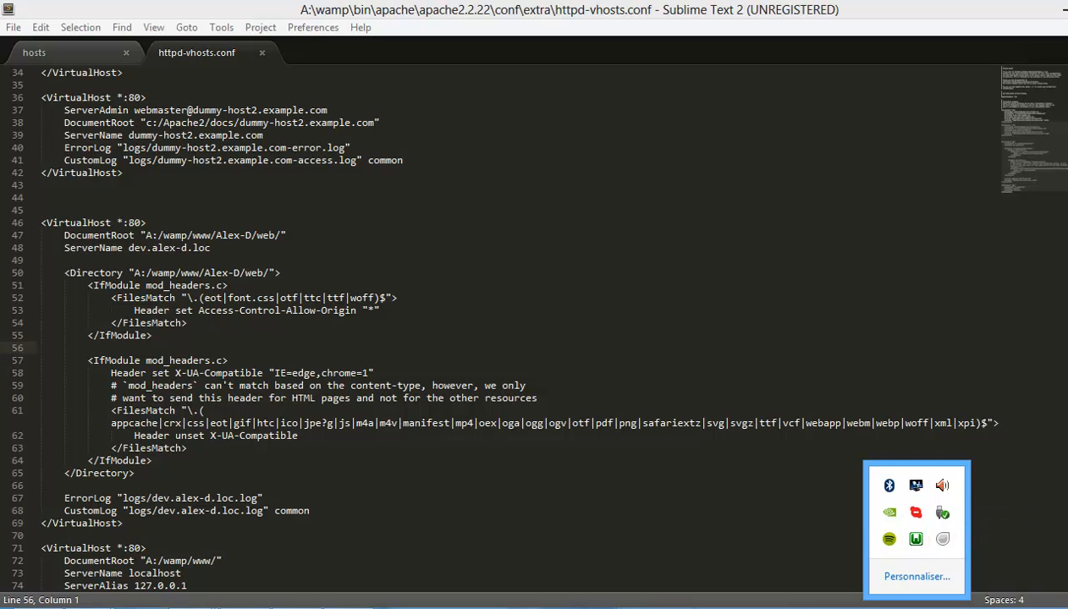
{"action": "left_click", "coordinate": [109, 520]}
{"action": "left_click", "coordinate": [61, 322]}
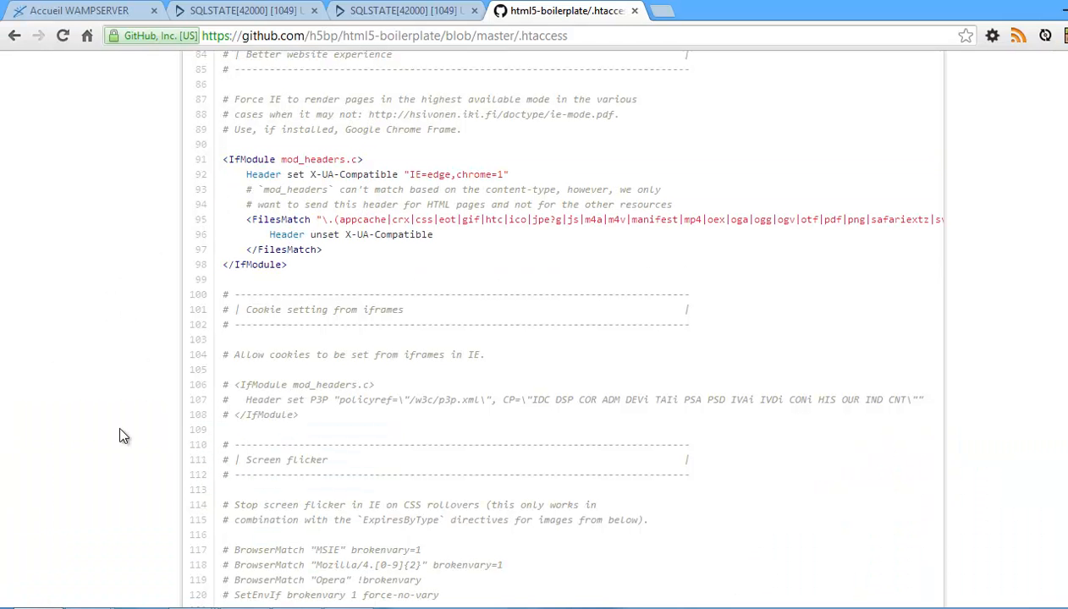
{"action": "scroll", "coordinate": [142, 372], "scroll_direction": "down", "scroll_amount": 5}
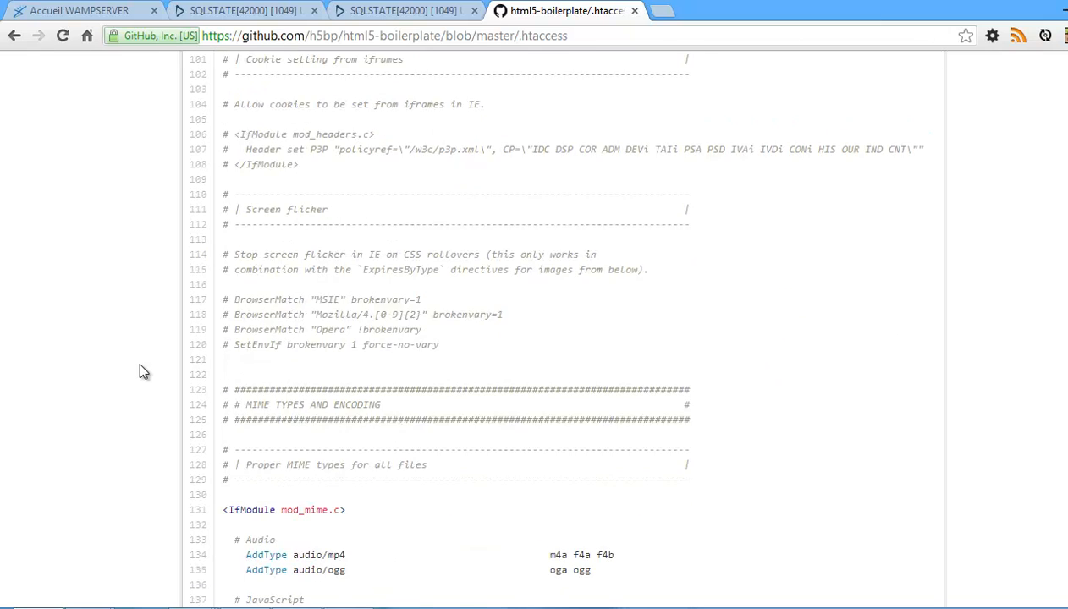
{"action": "scroll", "coordinate": [142, 372], "scroll_direction": "down", "scroll_amount": 1}
{"action": "scroll", "coordinate": [154, 338], "scroll_direction": "down", "scroll_amount": 1}
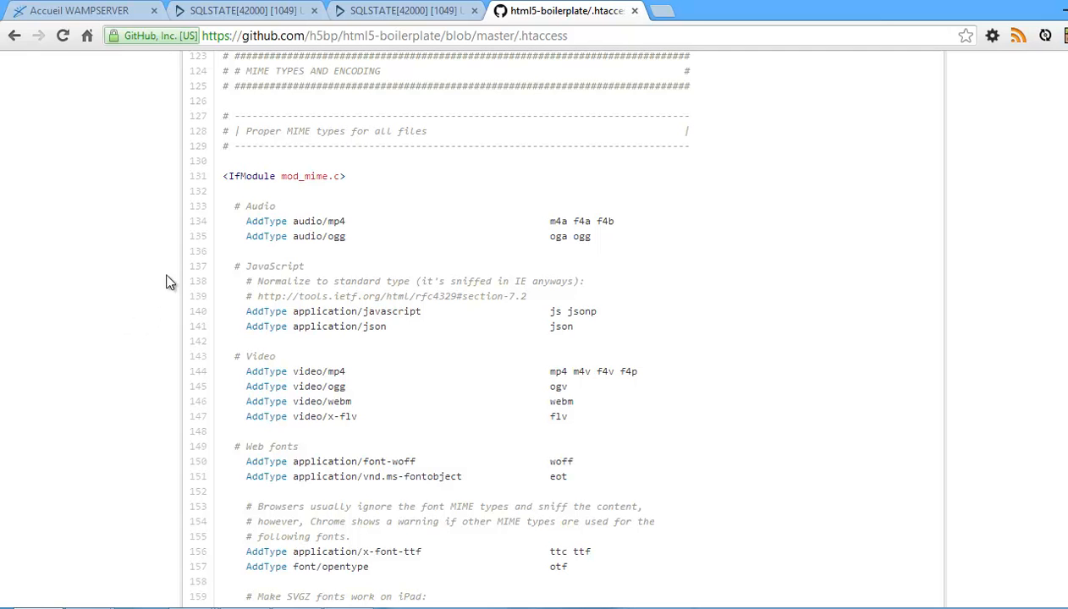
{"action": "scroll", "coordinate": [174, 274], "scroll_direction": "down", "scroll_amount": 4}
{"action": "scroll", "coordinate": [174, 274], "scroll_direction": "down", "scroll_amount": 10}
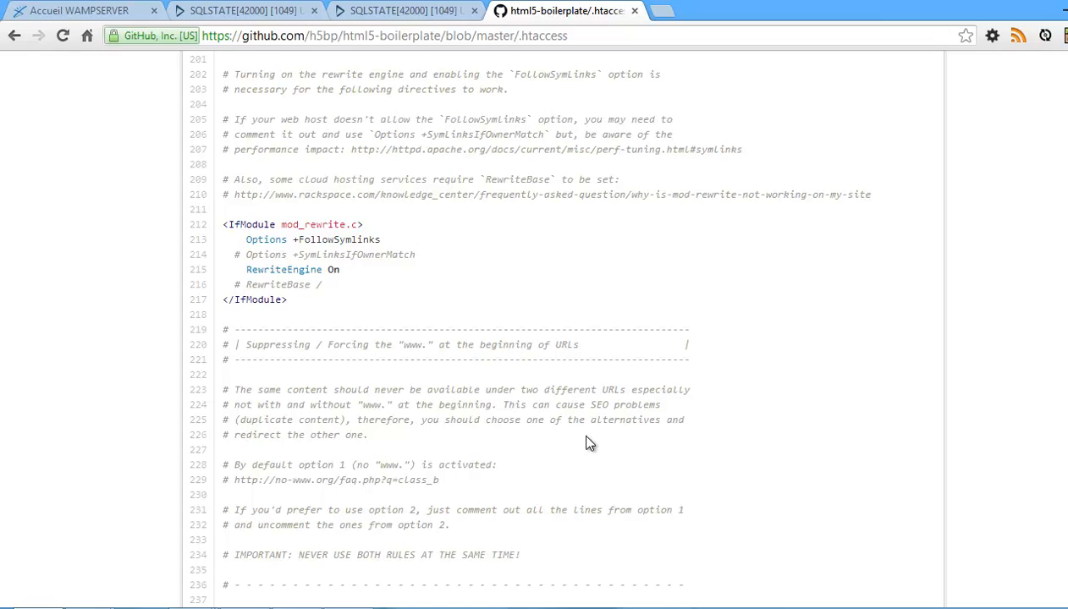
{"action": "scroll", "coordinate": [380, 306], "scroll_direction": "down", "scroll_amount": 6}
{"action": "scroll", "coordinate": [380, 306], "scroll_direction": "down", "scroll_amount": 8}
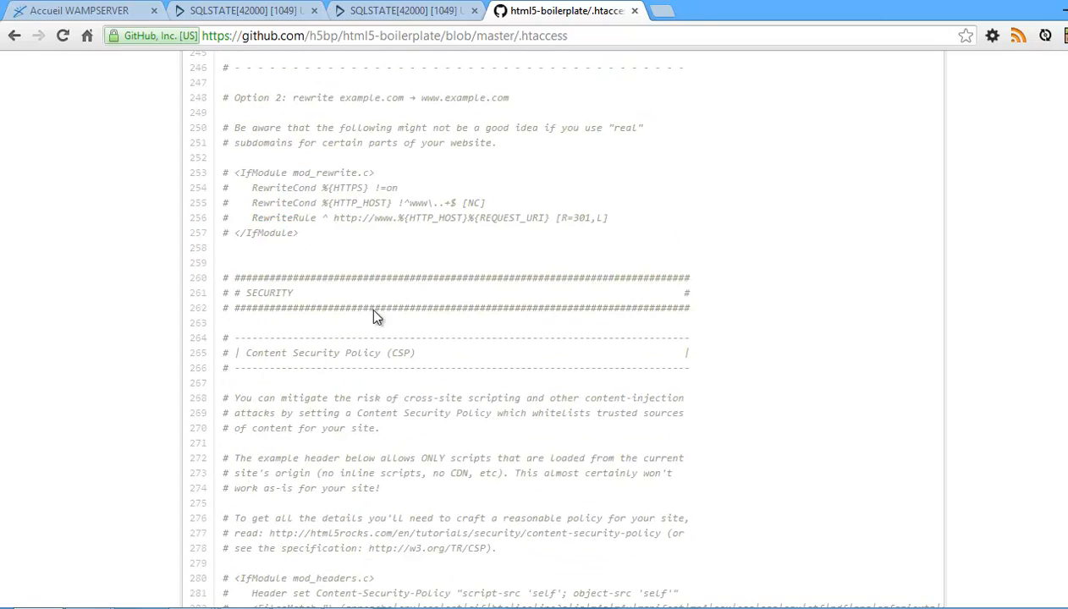
{"action": "scroll", "coordinate": [303, 374], "scroll_direction": "down", "scroll_amount": 1}
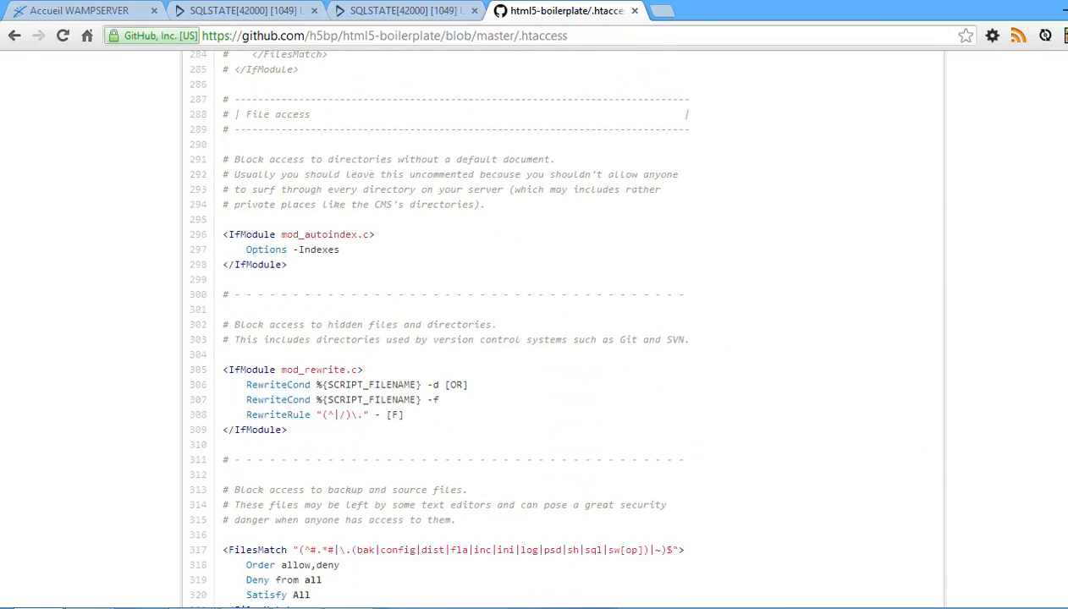
Switch to Sublime Text, add AllowOverride None as the first line of the dev.alex-d.loc Directory block, and save httpd-vhosts.conf.
{"action": "key", "text": "alt+Tab"}
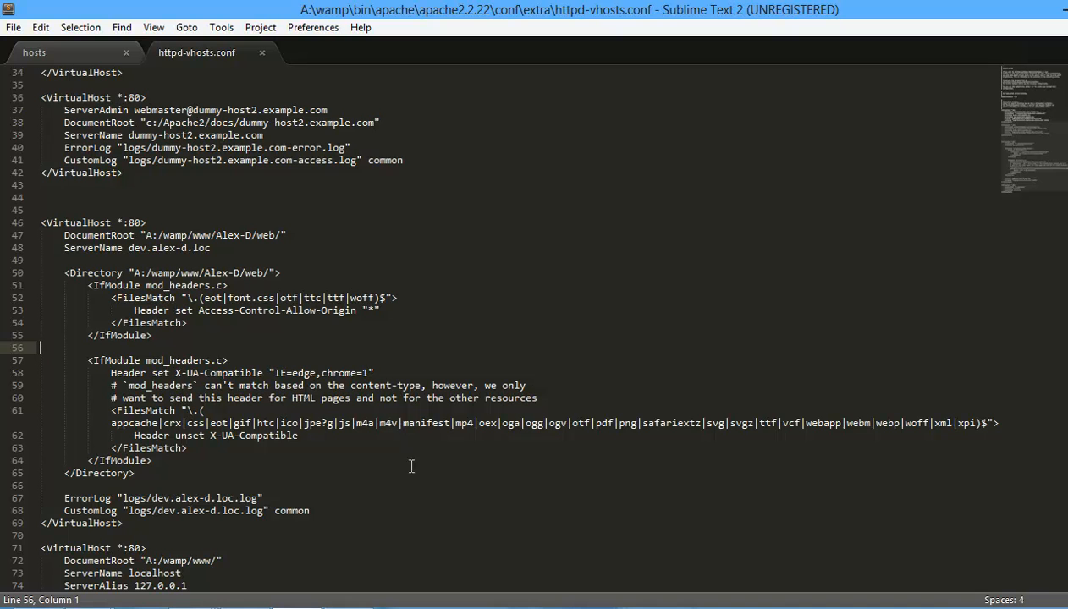
{"action": "left_click", "coordinate": [374, 205]}
{"action": "key", "text": "Return"}
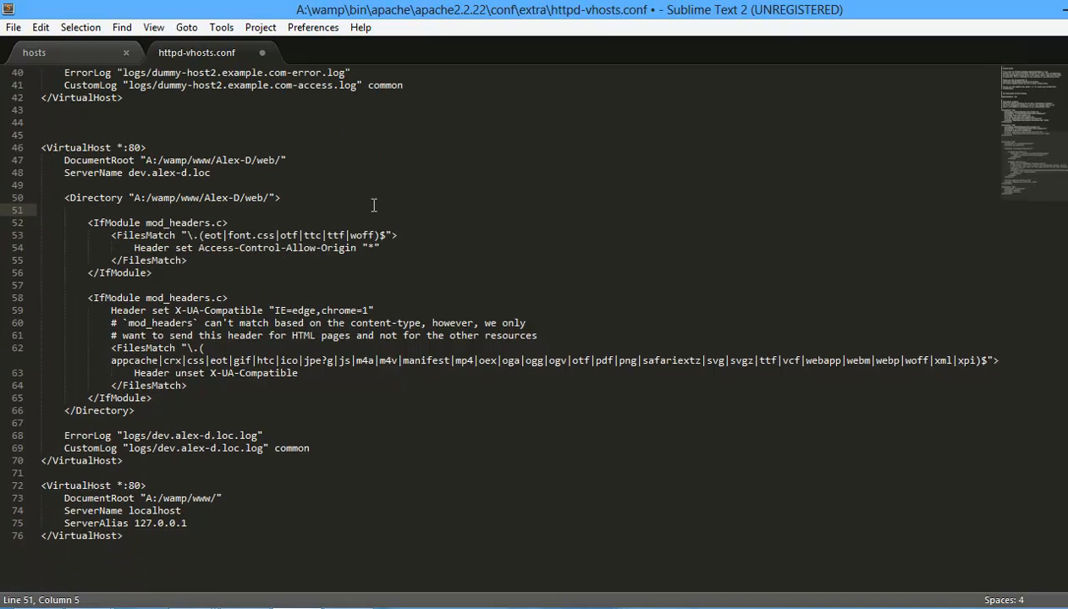
{"action": "key", "text": "Return"}
{"action": "key", "text": "Up"}
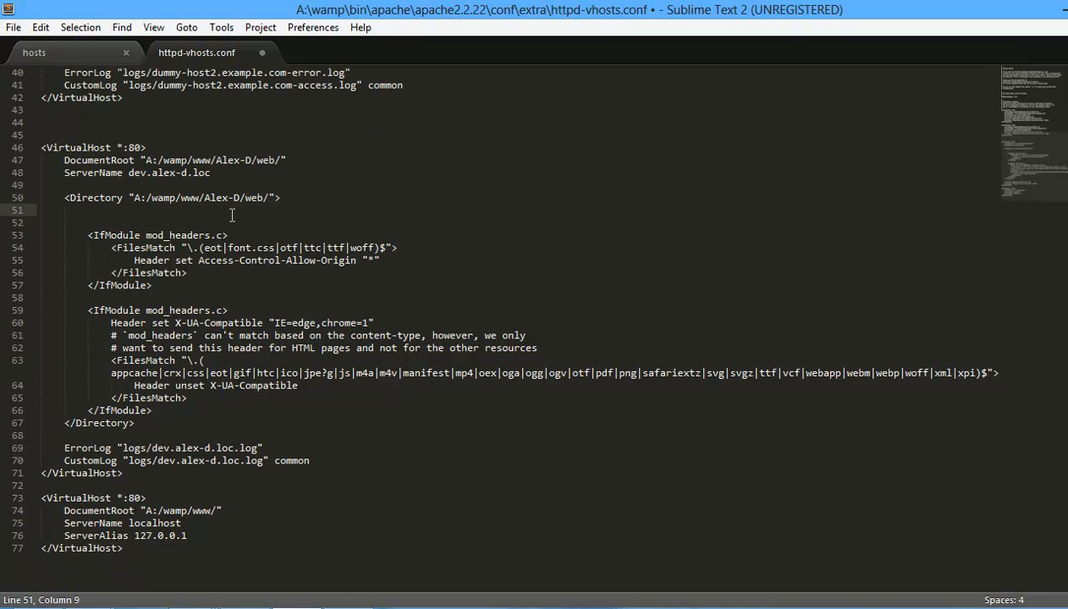
{"action": "type", "text": "AllowOverride None"}
{"action": "key", "text": "ctrl+s"}
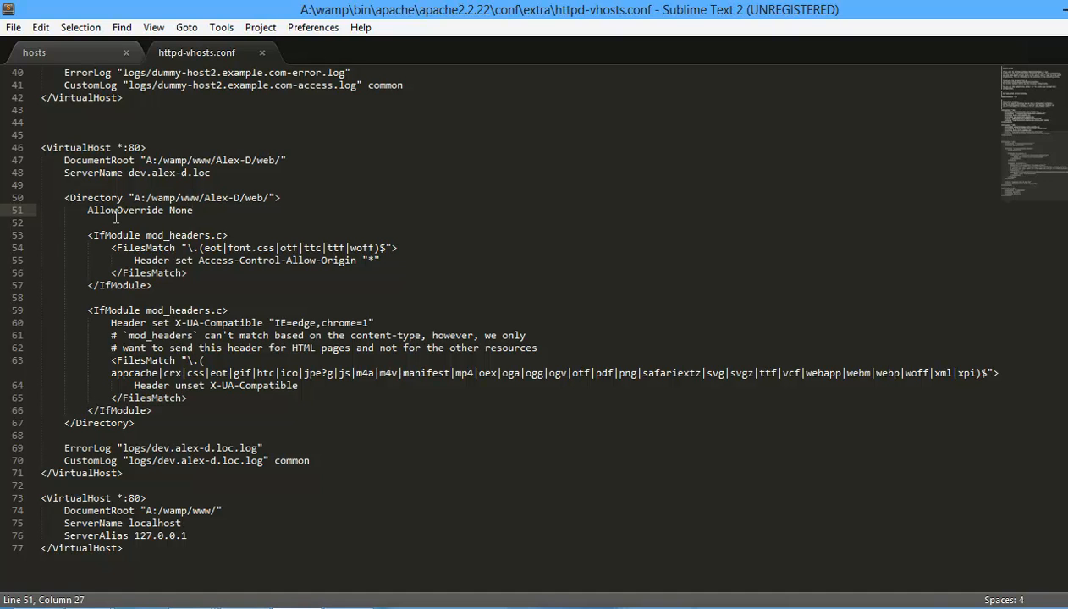
{"action": "left_click_drag", "start_coordinate": [87, 209], "coordinate": [216, 211]}
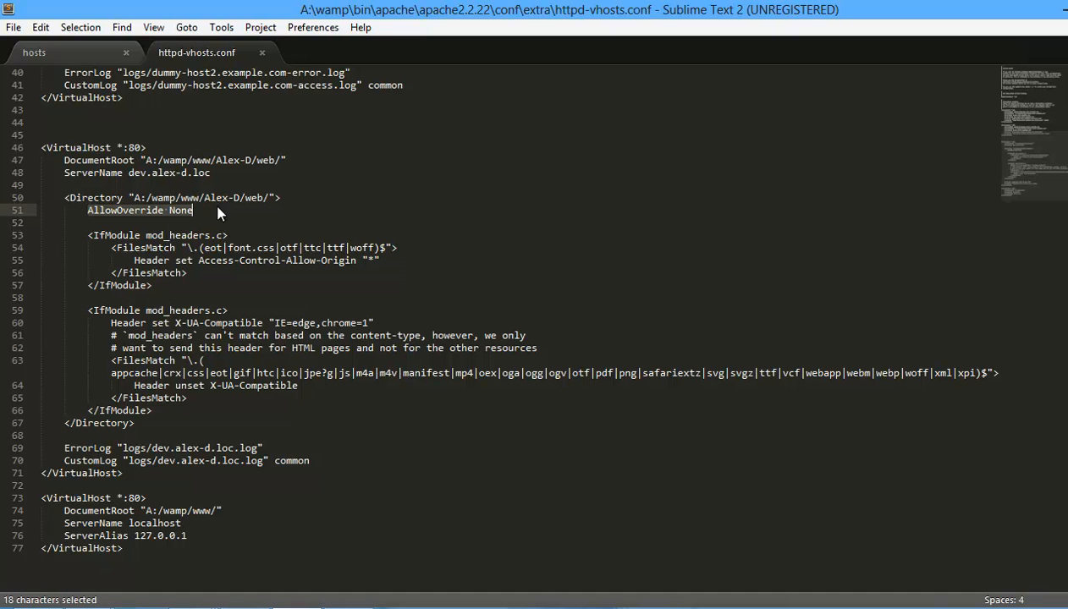
{"action": "left_click", "coordinate": [218, 208]}
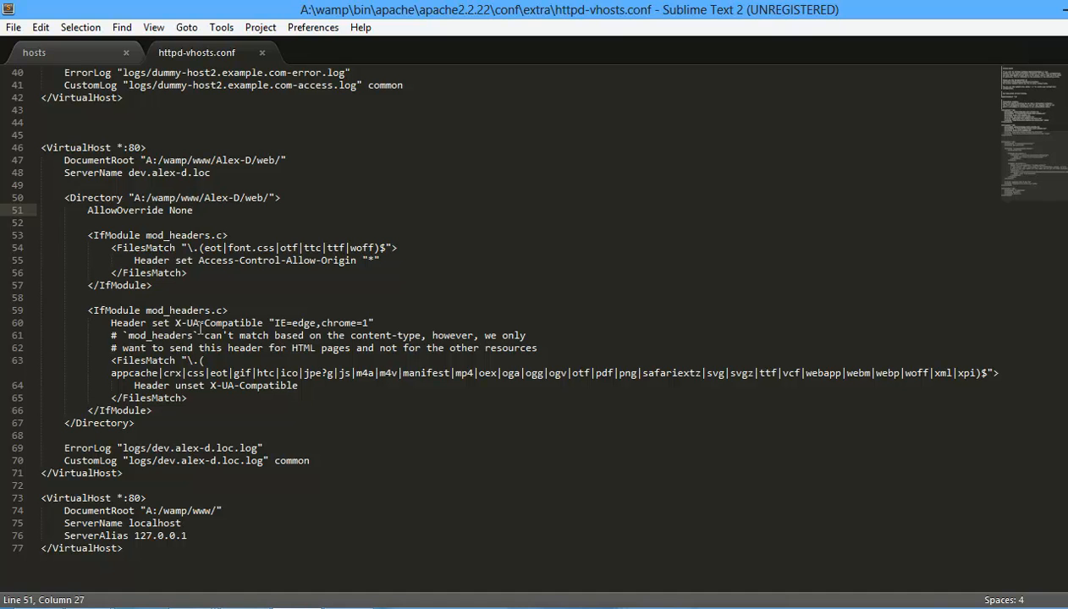
Switch to Chrome and view the localhost WampServer home page and the dev.alex-d.loc Symfony page.
{"action": "left_click", "coordinate": [108, 607]}
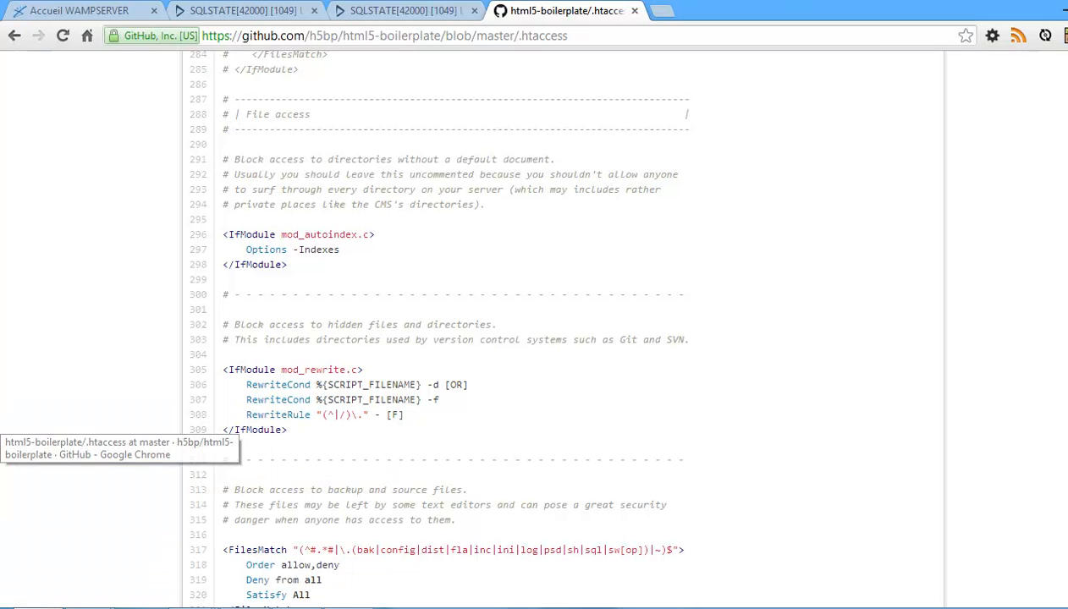
{"action": "left_click", "coordinate": [101, 7]}
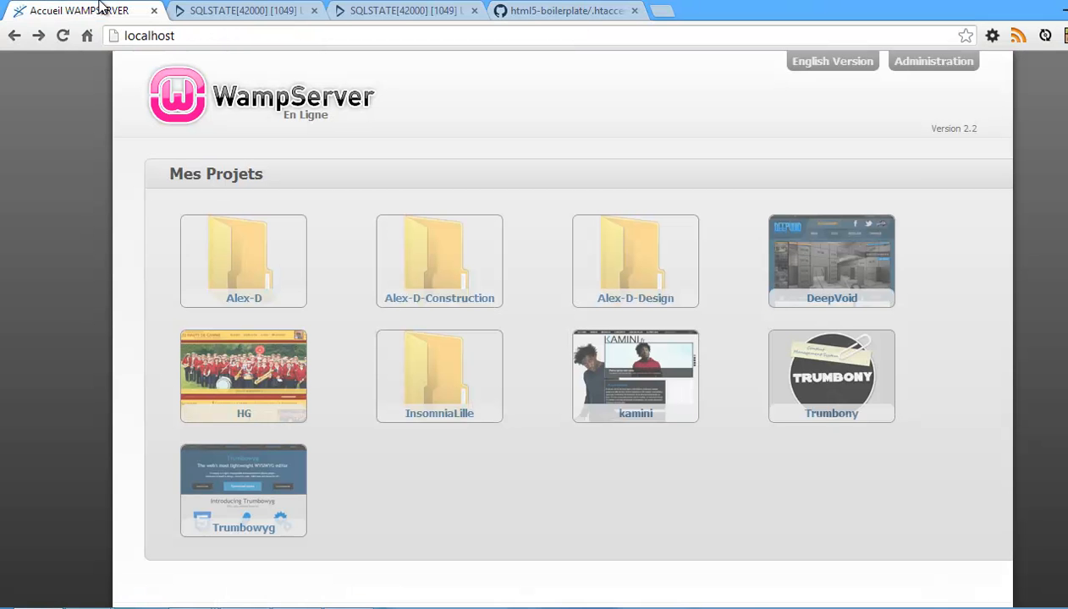
{"action": "left_click", "coordinate": [241, 10]}
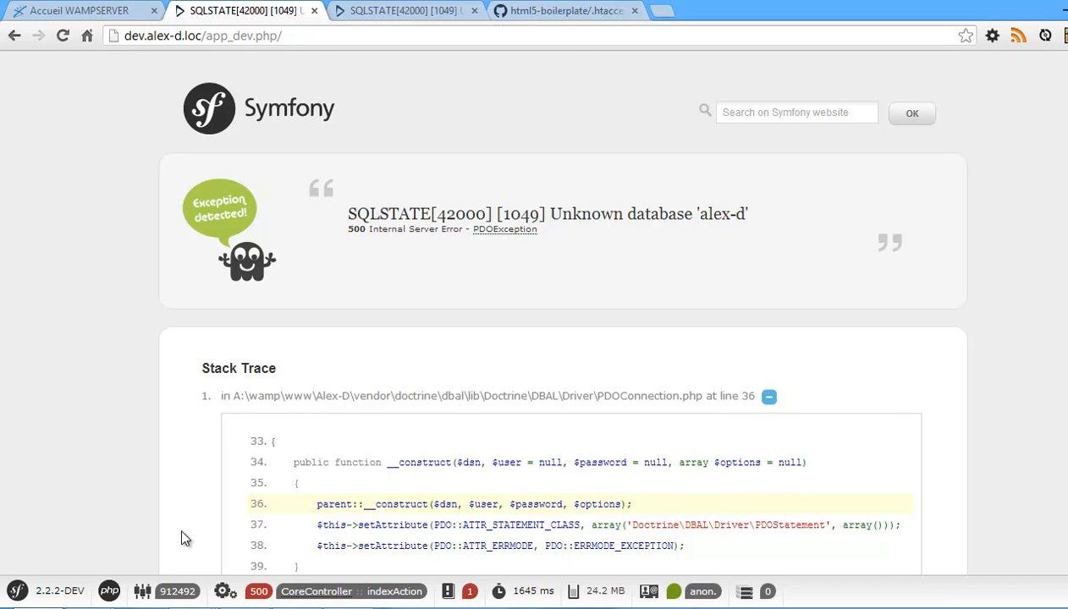
{"action": "mouse_move", "coordinate": [110, 597]}
Switch to Sublime Text and review the 127.0.0.1 entries for dev.alex-d.loc and alex-d.loc in the hosts file.
{"action": "left_click", "coordinate": [296, 607]}
{"action": "left_click", "coordinate": [61, 49]}
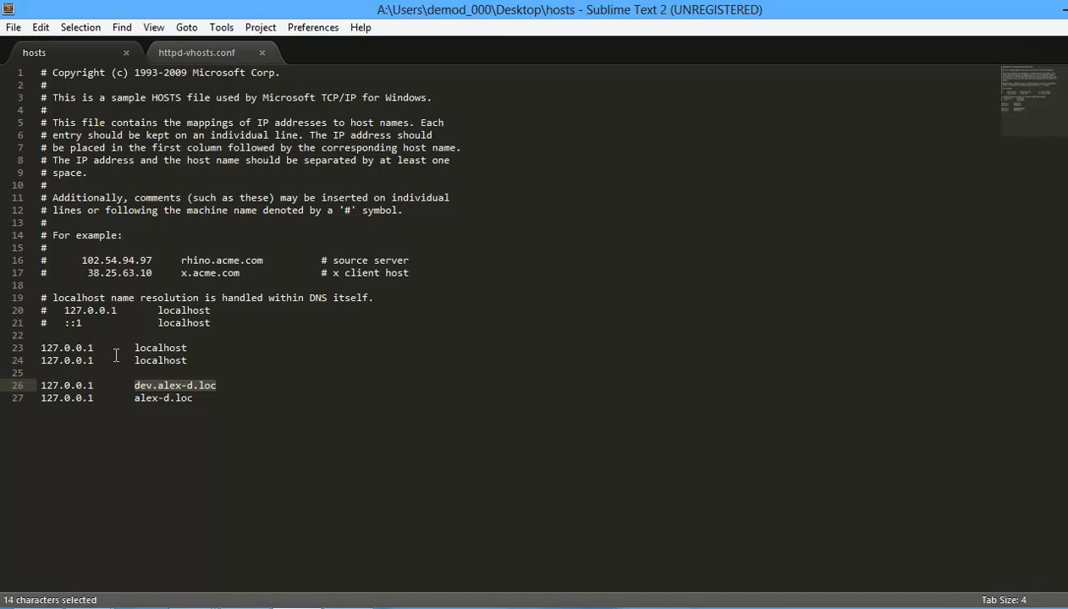
{"action": "left_click", "coordinate": [101, 407]}
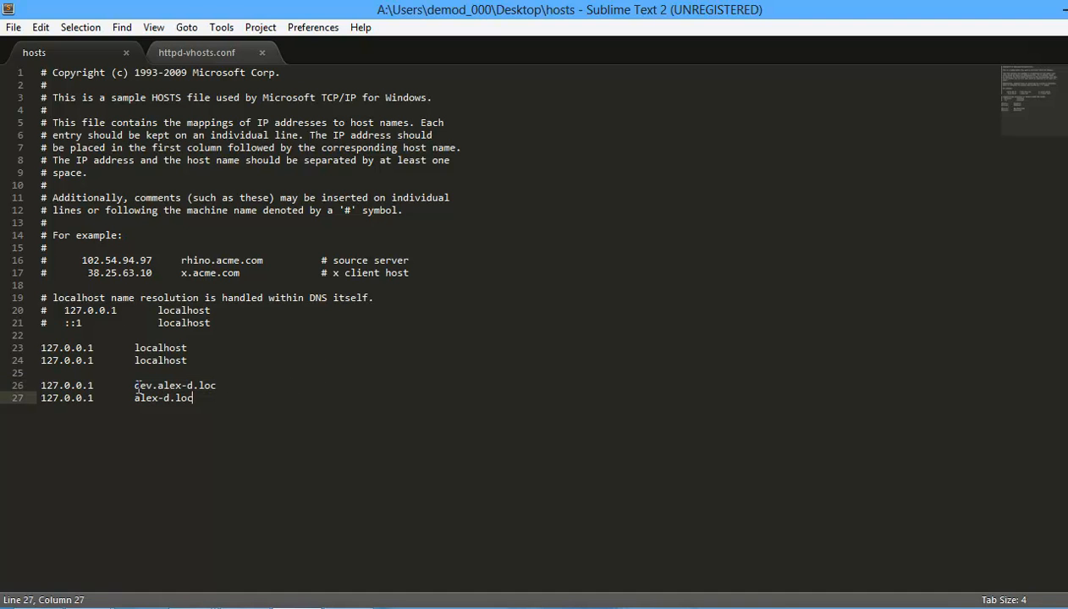
{"action": "left_click_drag", "start_coordinate": [133, 386], "coordinate": [247, 386]}
{"action": "left_click", "coordinate": [200, 387]}
{"action": "double_click", "coordinate": [71, 387]}
{"action": "left_click", "coordinate": [200, 387]}
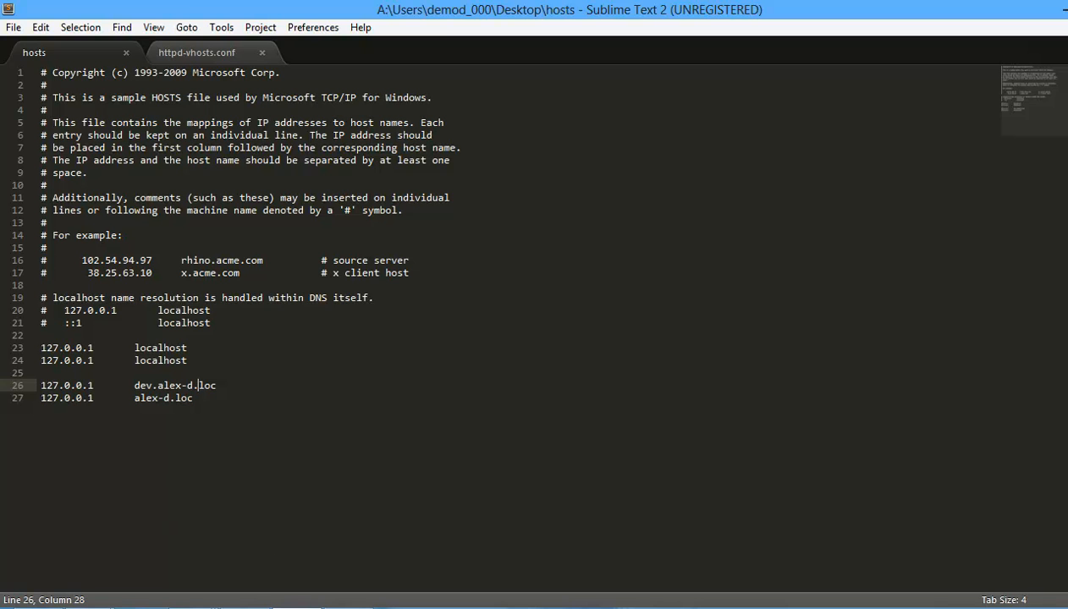
{"action": "left_click_drag", "start_coordinate": [133, 385], "coordinate": [251, 393]}
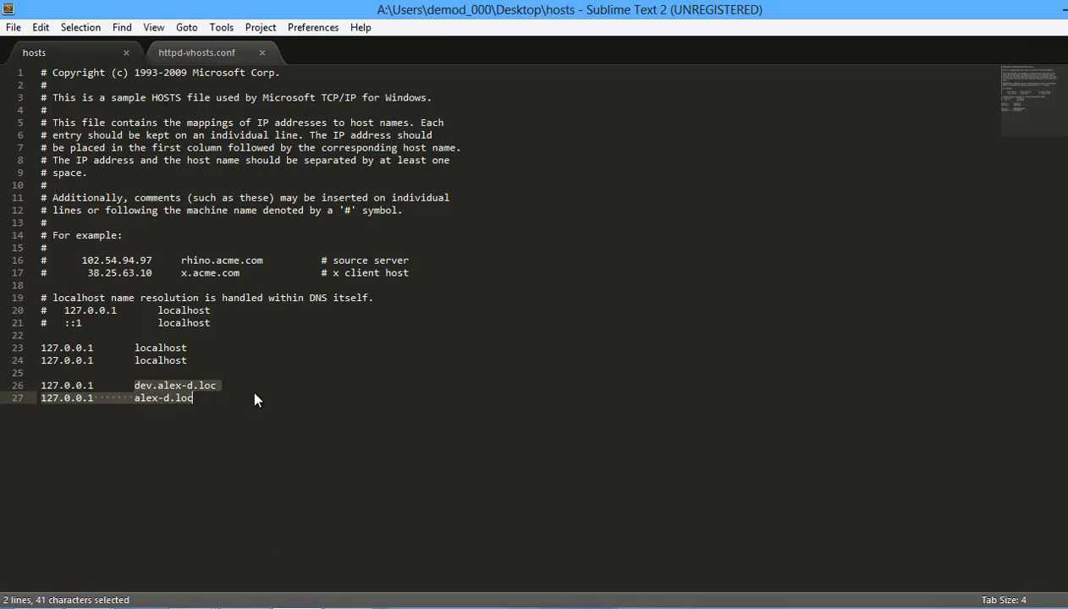
{"action": "left_click", "coordinate": [250, 394]}
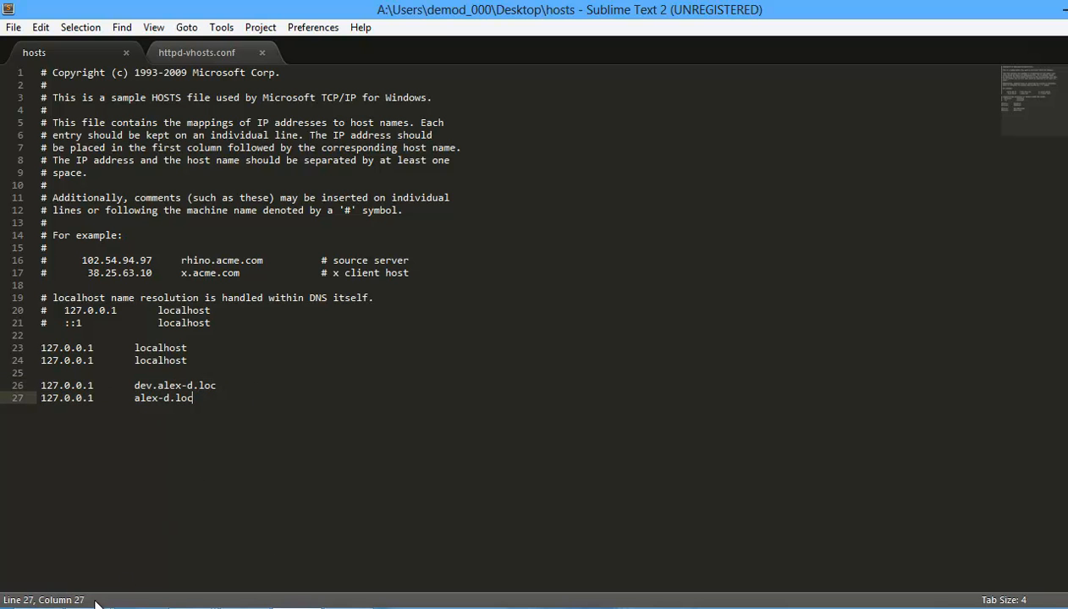
Review the ServerName dev.alex-d.loc line and its virtual host block in httpd-vhosts.conf.
{"action": "left_click", "coordinate": [180, 57]}
{"action": "left_click_drag", "start_coordinate": [128, 174], "coordinate": [248, 172]}
{"action": "left_click", "coordinate": [248, 172]}
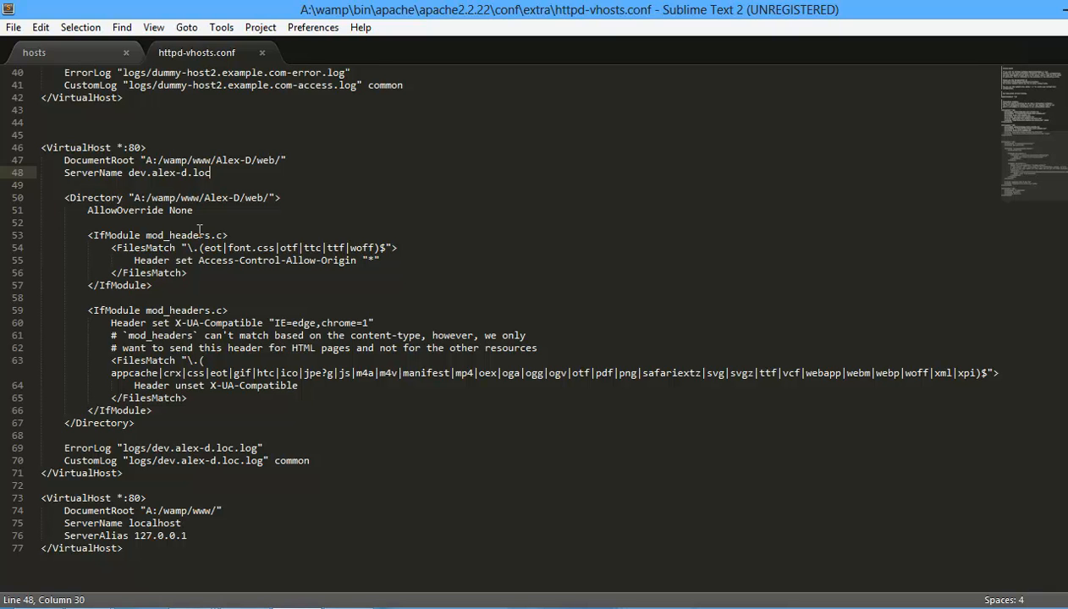
{"action": "scroll", "coordinate": [199, 231], "scroll_direction": "down", "scroll_amount": 1}
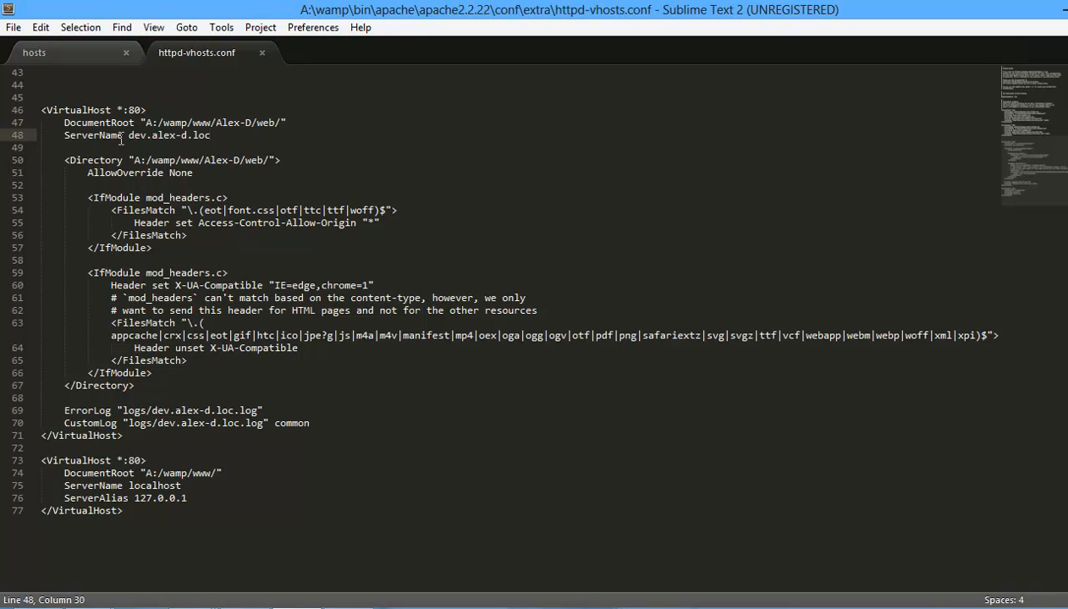
{"action": "left_click_drag", "start_coordinate": [128, 136], "coordinate": [198, 137]}
{"action": "left_click", "coordinate": [238, 138]}
Return to Chrome and compare the domain in the Symfony page's address with the ServerName value.
{"action": "key", "text": "alt+Tab"}
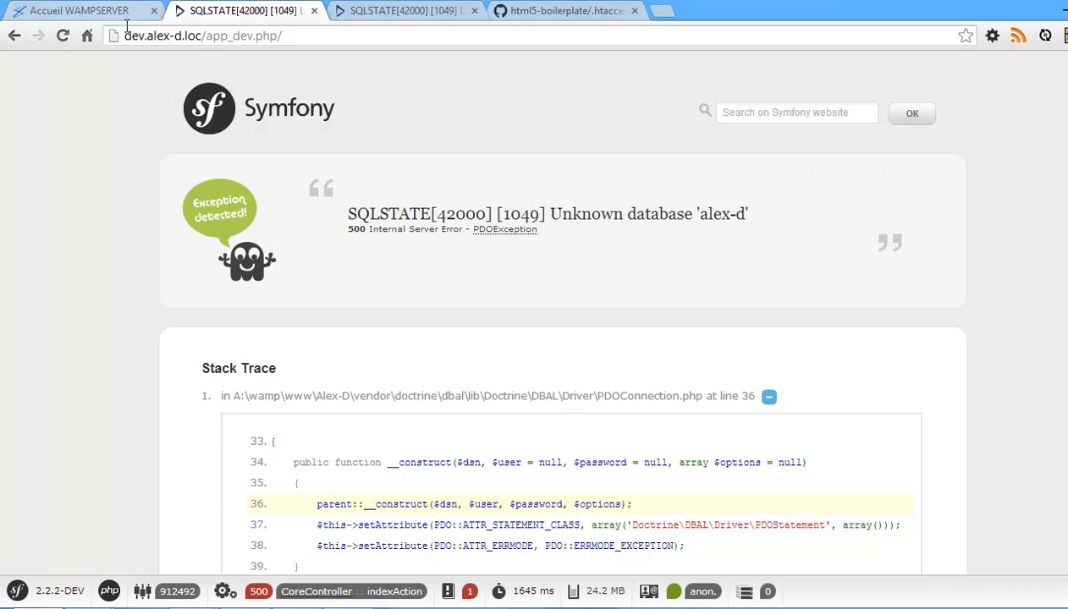
{"action": "left_click_drag", "start_coordinate": [202, 35], "coordinate": [125, 35]}
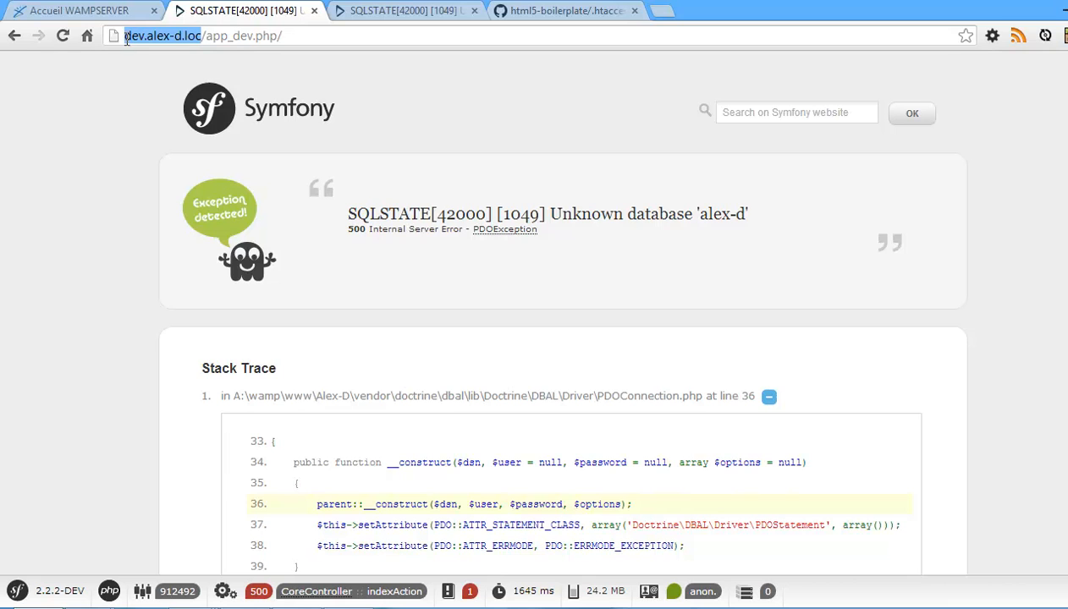
{"action": "left_click", "coordinate": [204, 34]}
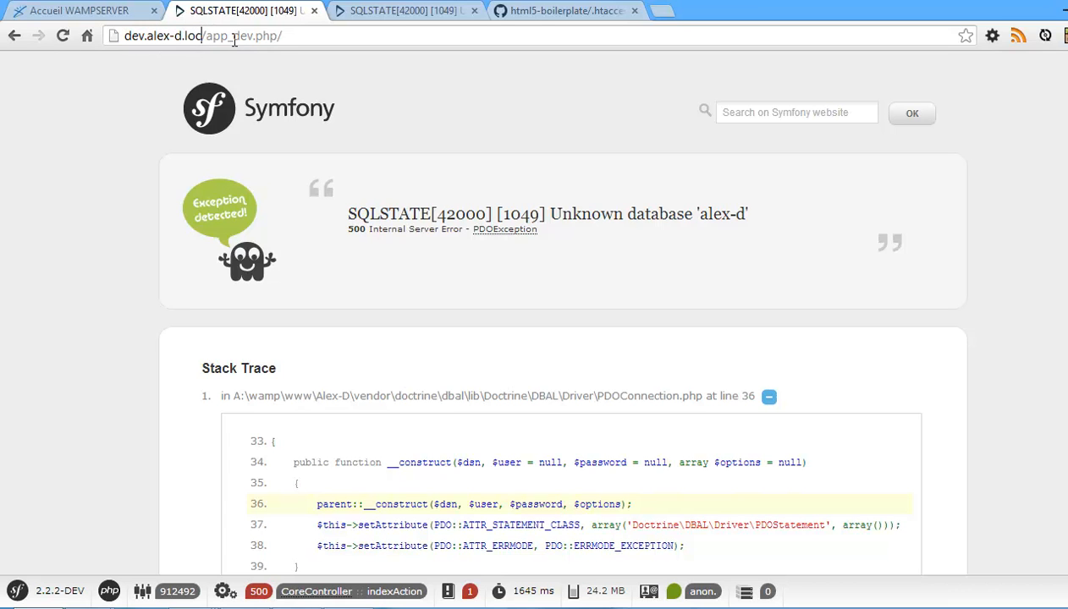
Examine the app_dev.php/ path that follows the dev.alex-d.loc domain in the Symfony page's address.
{"action": "left_click_drag", "start_coordinate": [202, 36], "coordinate": [303, 34]}
{"action": "left_click", "coordinate": [206, 36]}
{"action": "left_click", "coordinate": [305, 35]}
{"action": "left_click_drag", "start_coordinate": [206, 36], "coordinate": [286, 36]}
{"action": "left_click", "coordinate": [286, 36]}
{"action": "left_click_drag", "start_coordinate": [204, 36], "coordinate": [312, 38]}
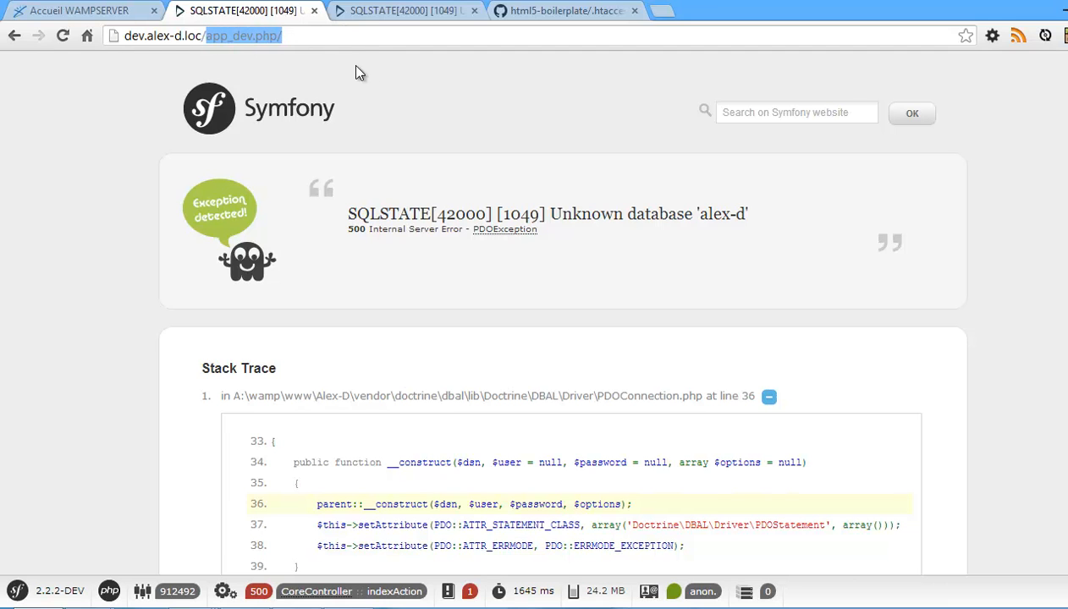
Close the duplicate dev.alex-d.loc Symfony page and return to the first one.
{"action": "left_click", "coordinate": [393, 11]}
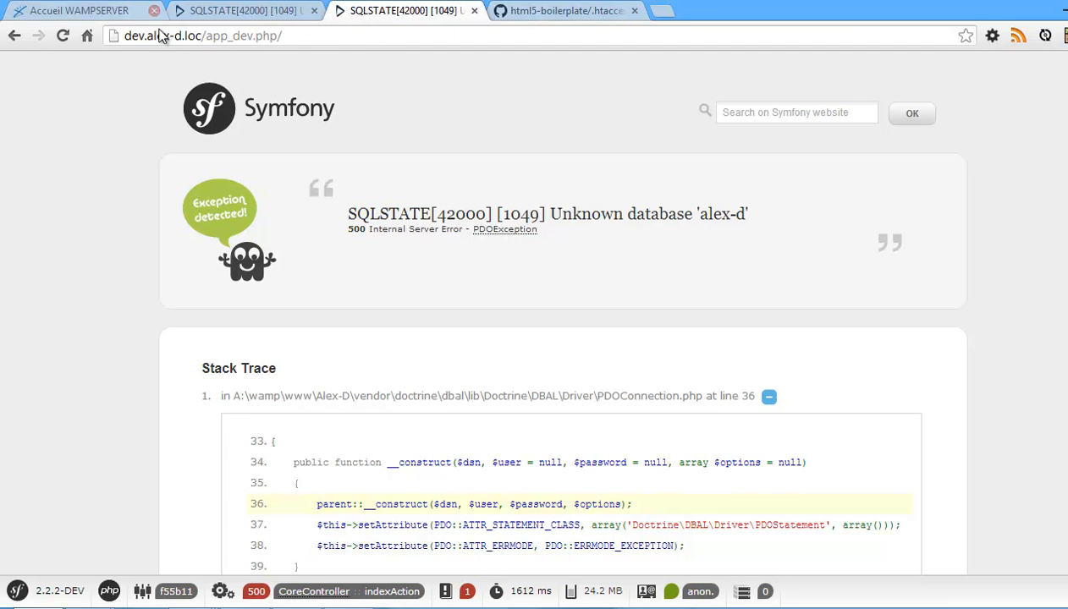
{"action": "left_click", "coordinate": [474, 10]}
{"action": "left_click", "coordinate": [265, 14]}
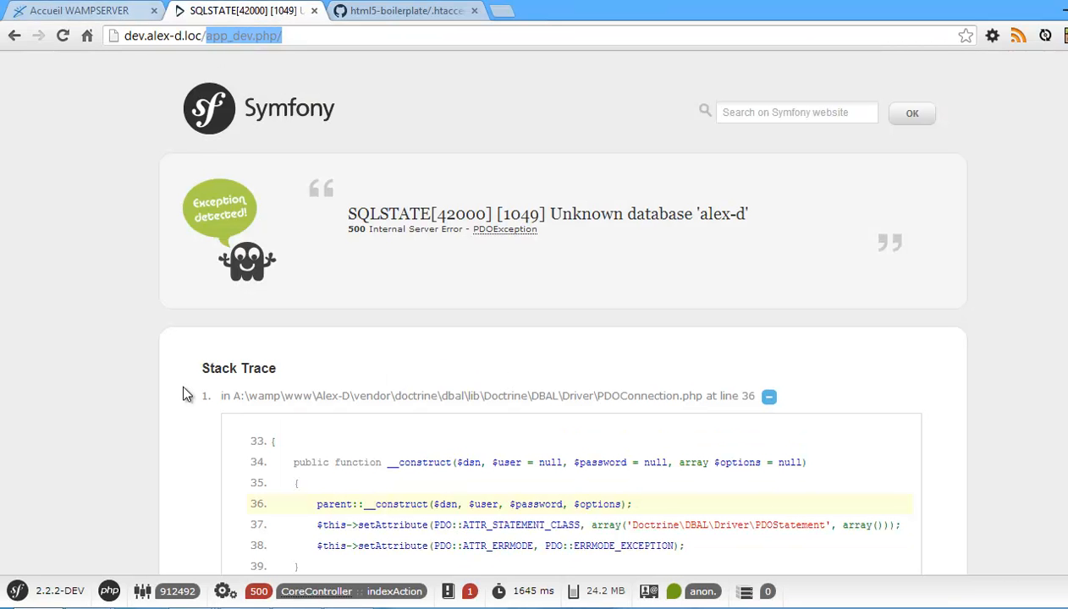
Switch to Sublime Text and review the localhost virtual host block with its ServerName and ServerAlias lines in httpd-vhosts.conf.
{"action": "key", "text": "alt+Tab"}
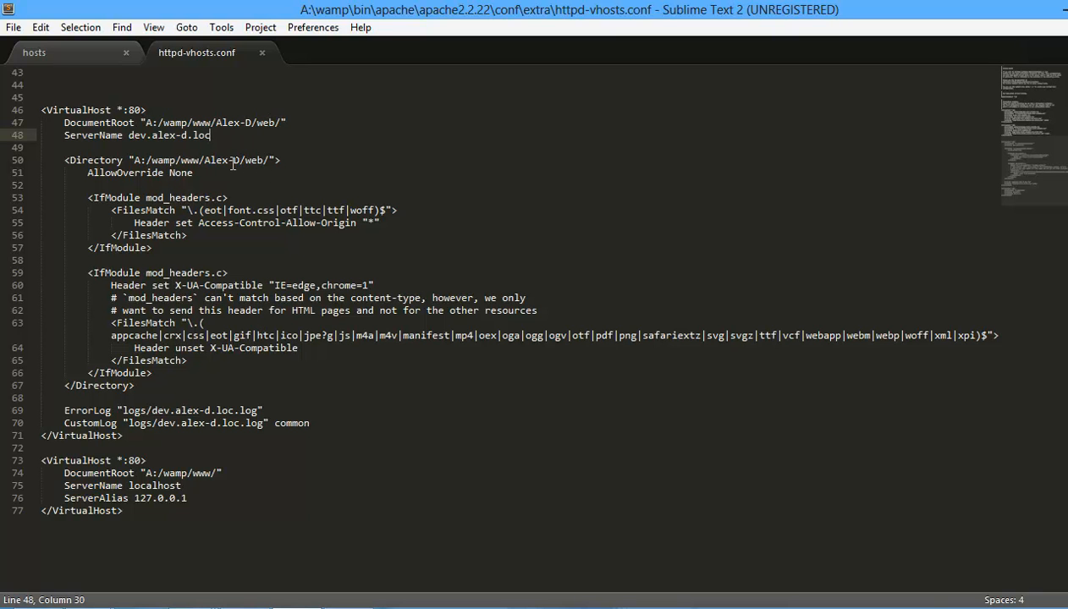
{"action": "left_click_drag", "start_coordinate": [136, 511], "coordinate": [40, 460]}
{"action": "left_click", "coordinate": [150, 509]}
{"action": "double_click", "coordinate": [151, 486]}
{"action": "left_click", "coordinate": [152, 498]}
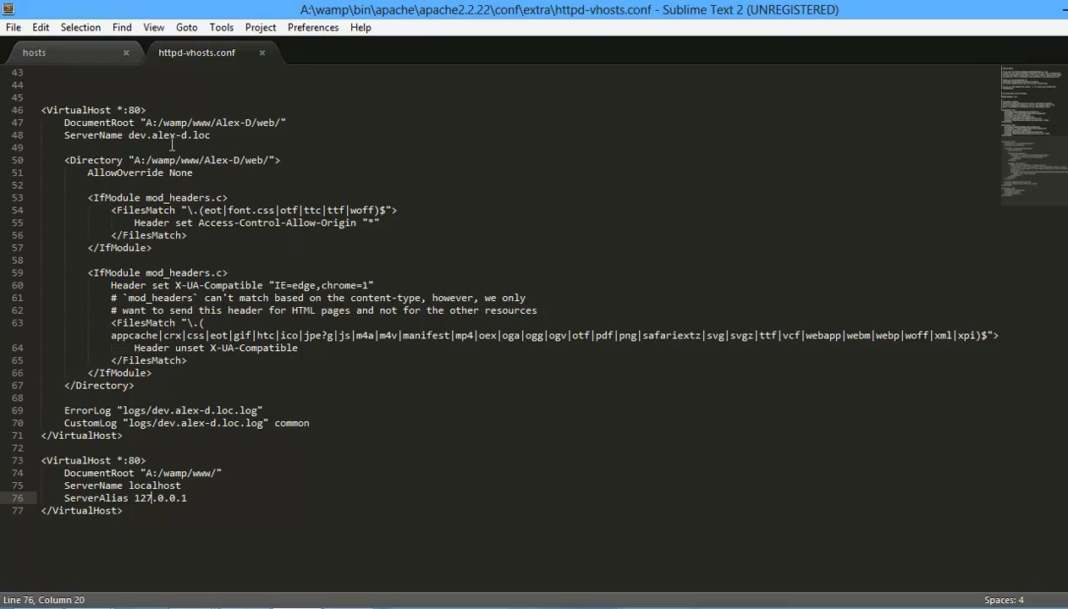
Review the full span of both VirtualHost blocks, from dev.alex-d.loc through localhost, leaving nothing selected.
{"action": "left_click", "coordinate": [78, 108]}
{"action": "left_click_drag", "start_coordinate": [78, 108], "coordinate": [248, 521]}
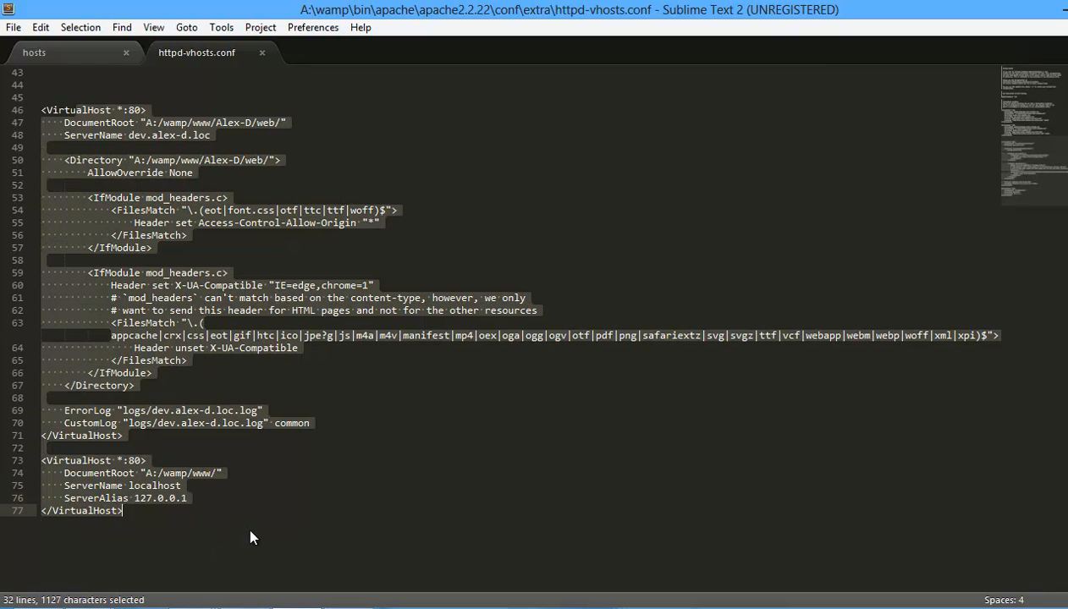
{"action": "left_click", "coordinate": [248, 521]}
{"action": "scroll", "coordinate": [341, 388], "scroll_direction": "up", "scroll_amount": 1}
{"action": "scroll", "coordinate": [341, 387], "scroll_direction": "down", "scroll_amount": 1}
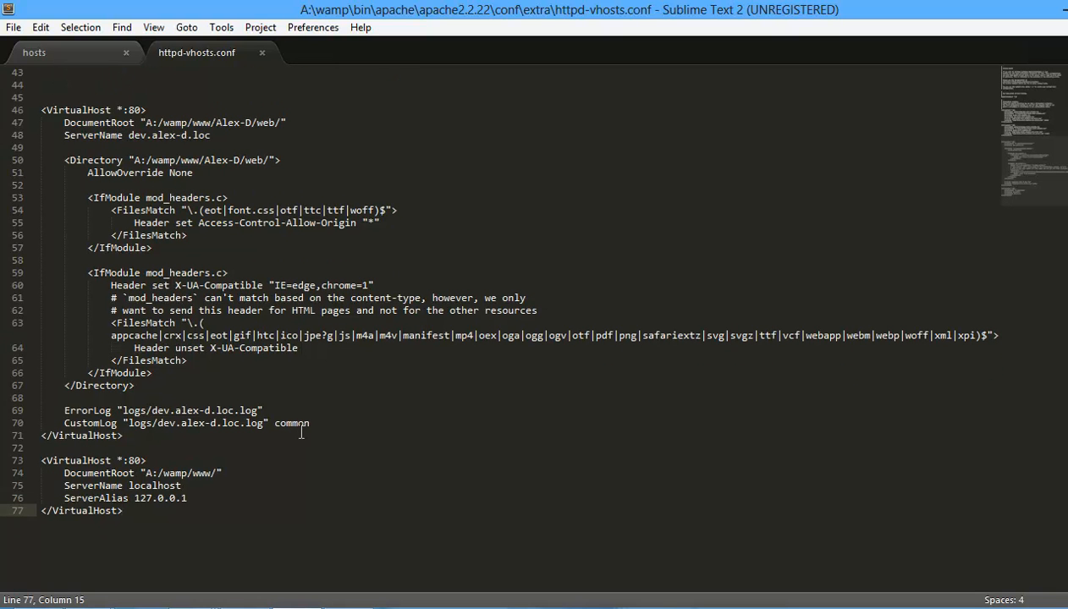